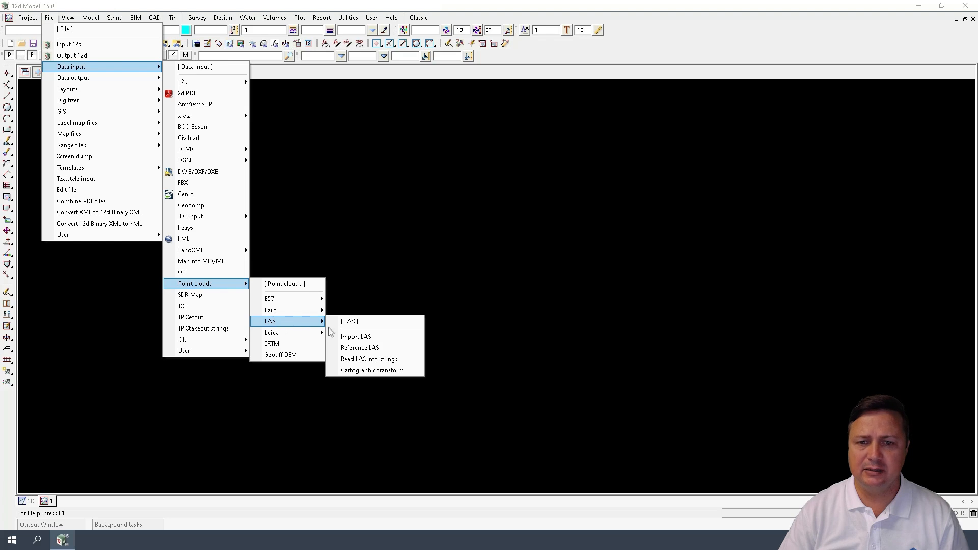
Start a LAS point cloud import and choose BRC1001_Childers_Showgrounds_point_cloud.las as the file to read
left_click(380, 338)
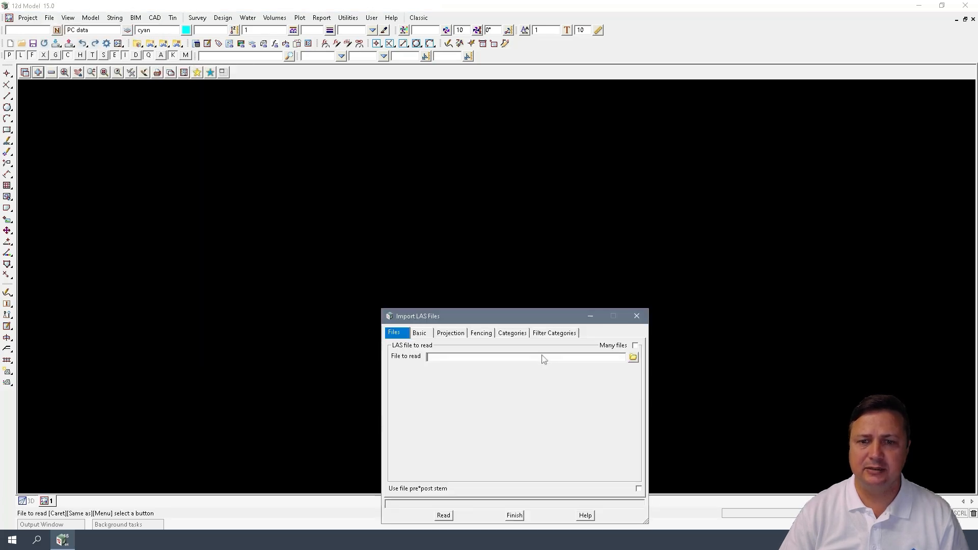
left_click(440, 256)
double_click(497, 288)
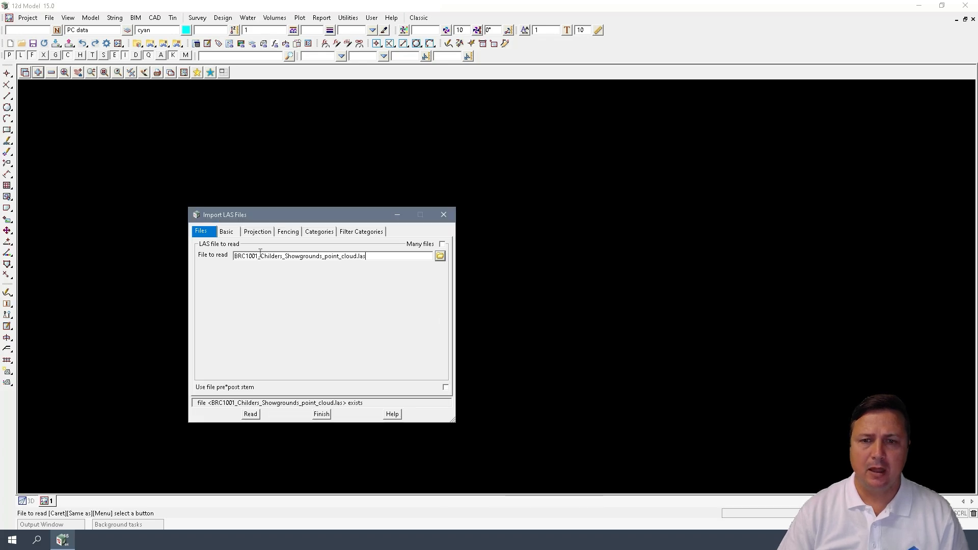
Set the imported data's colour to yellow and its model to PC DATA
left_click(230, 232)
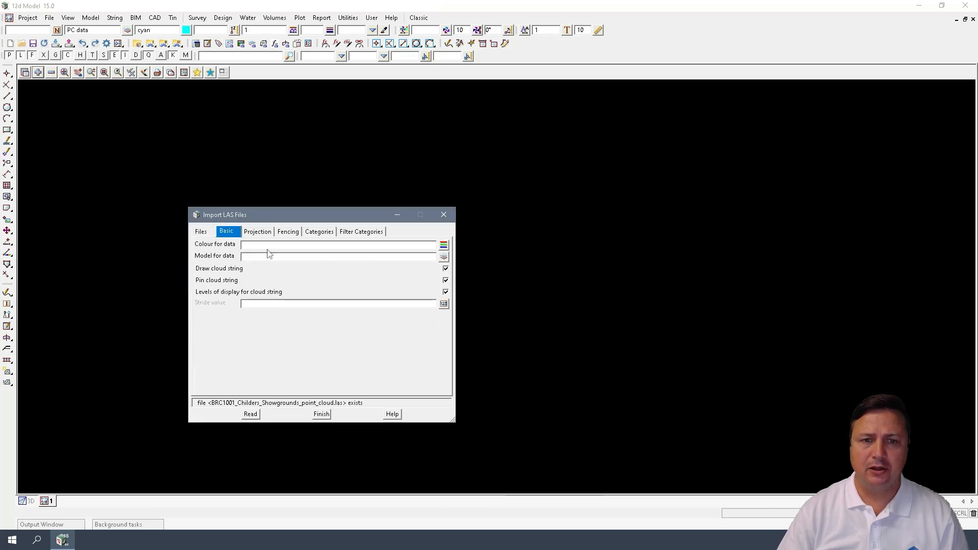
left_click(443, 245)
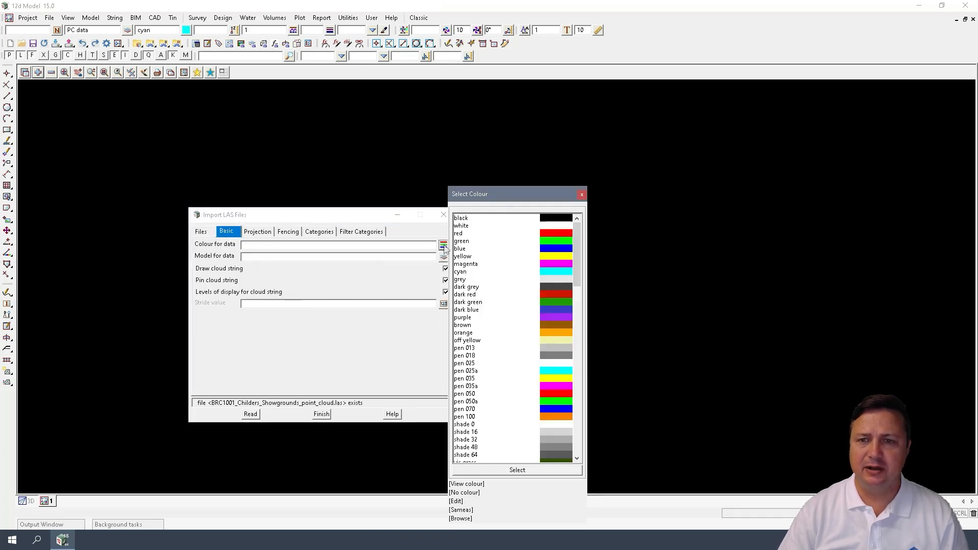
double_click(478, 257)
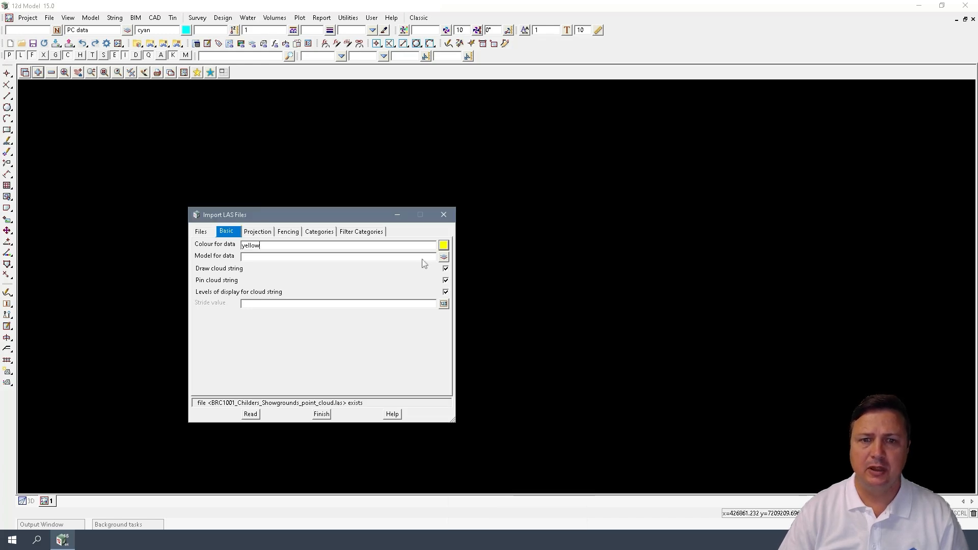
type("PC")
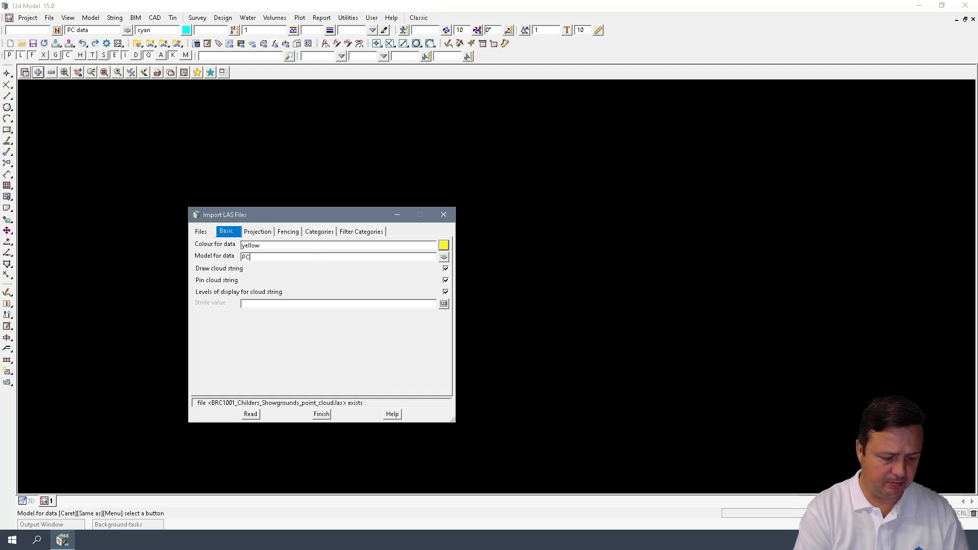
type(" DATA")
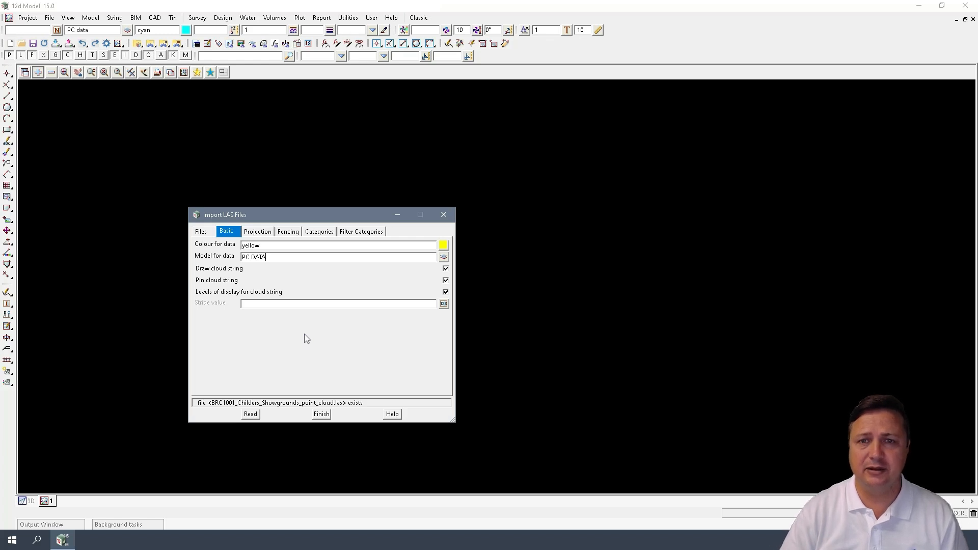
Review the import's projection and category options, and read the LAS file into the project
left_click(264, 232)
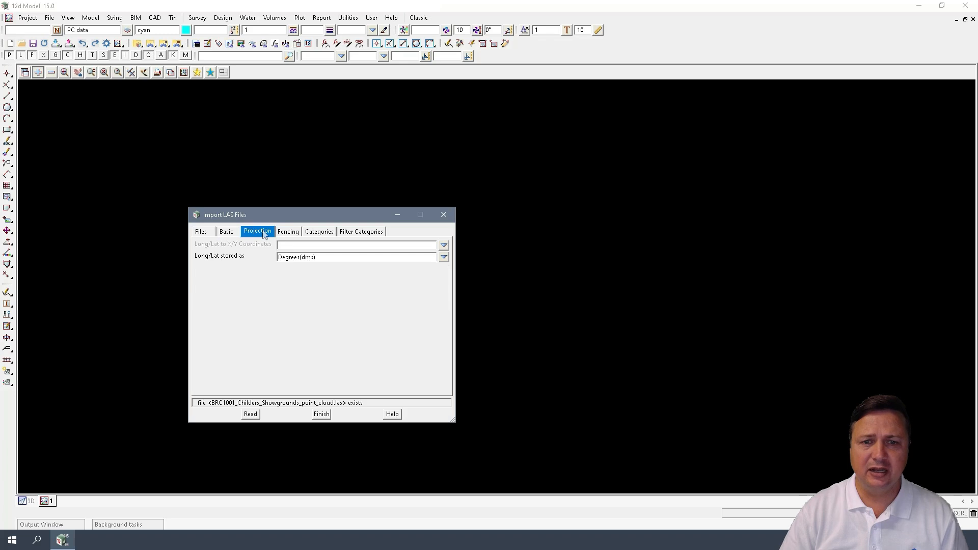
left_click(317, 233)
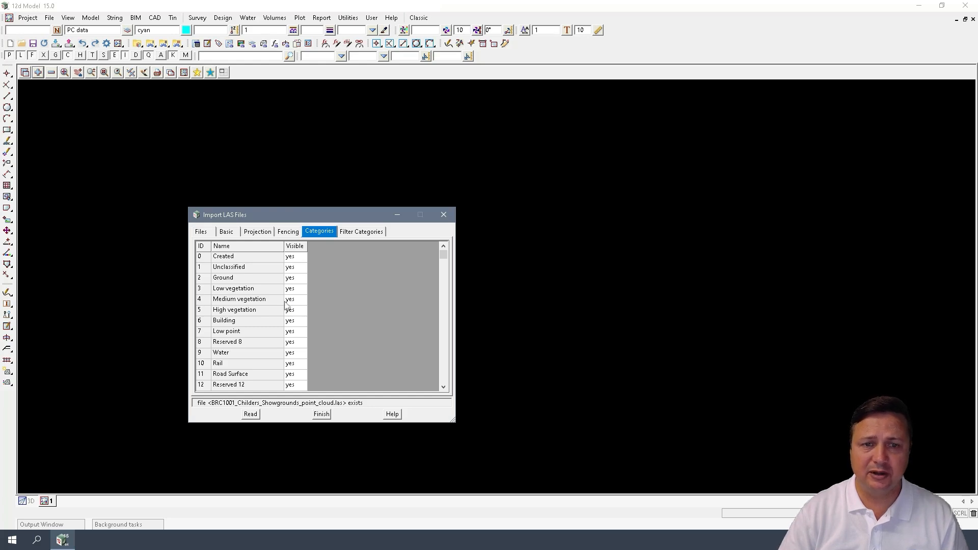
scroll(265, 262, "down", 20)
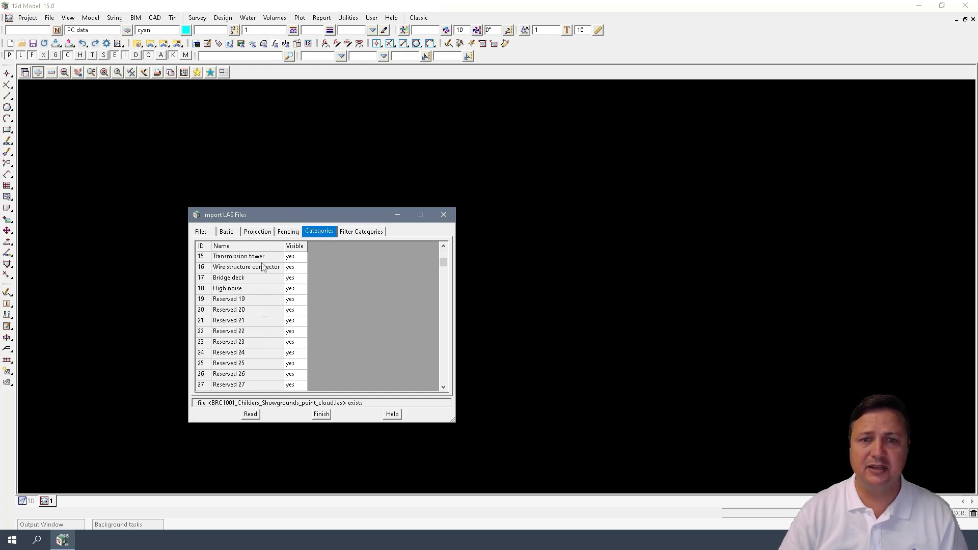
scroll(271, 297, "up", 20)
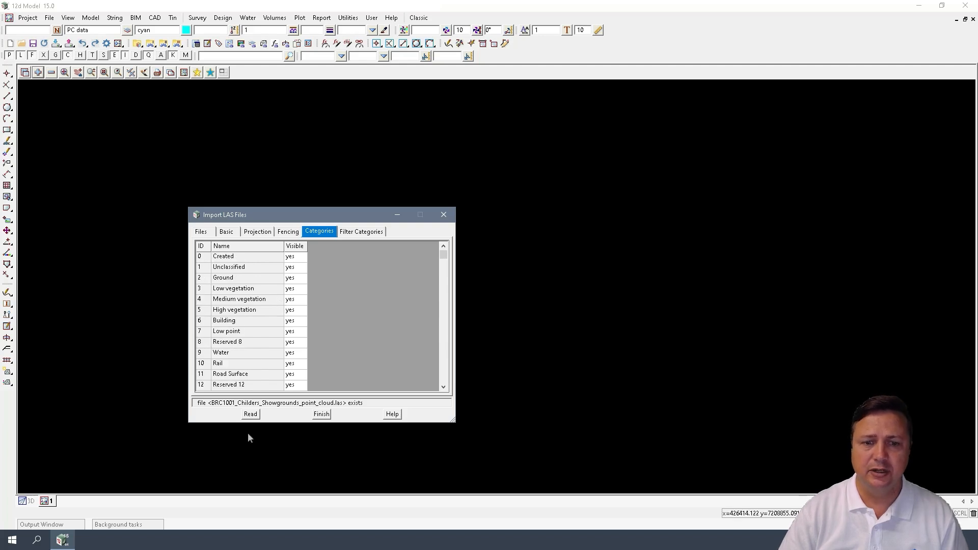
left_click(251, 413)
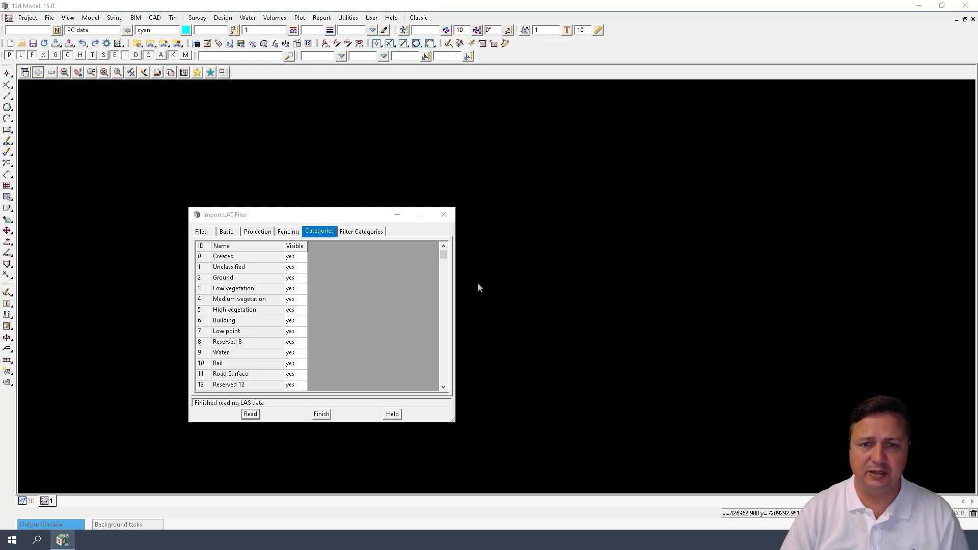
left_click(322, 414)
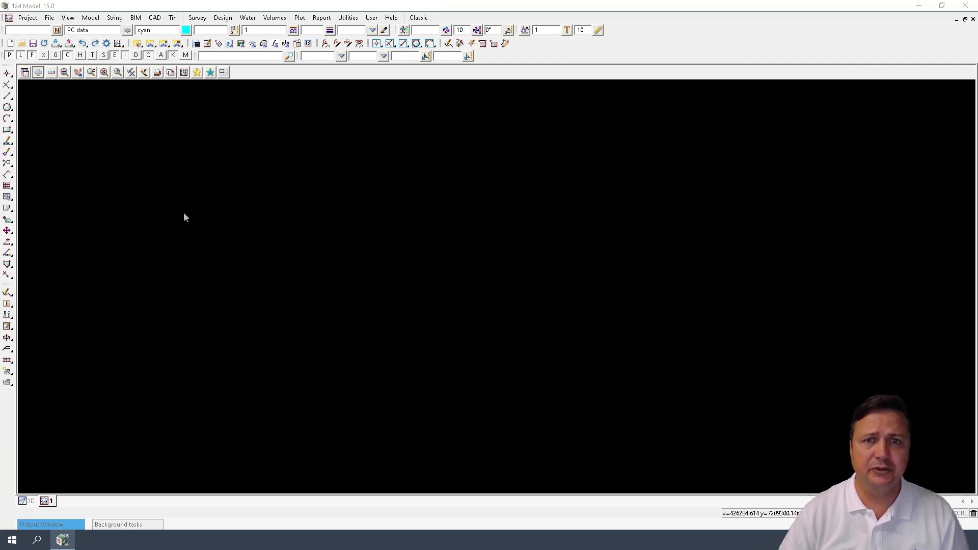
left_click(69, 18)
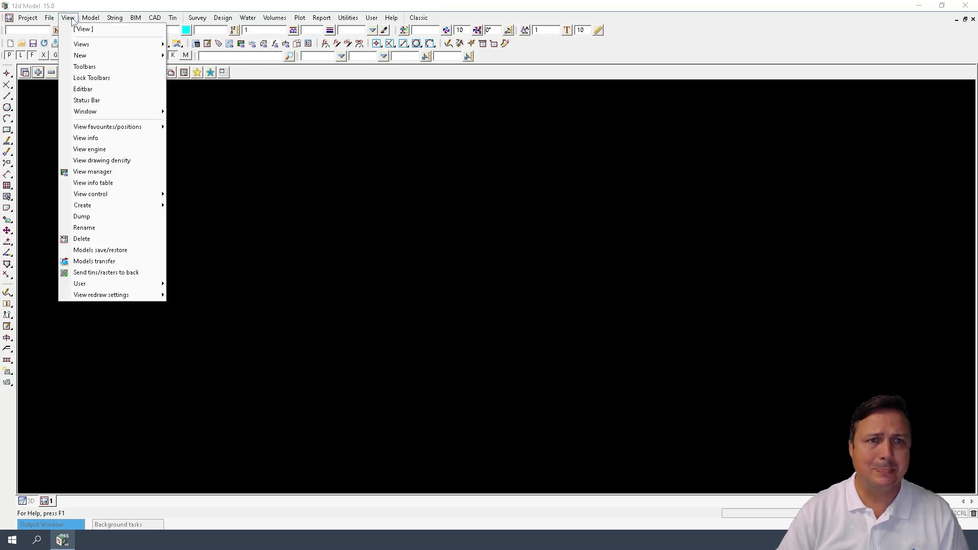
mouse_move(112, 59)
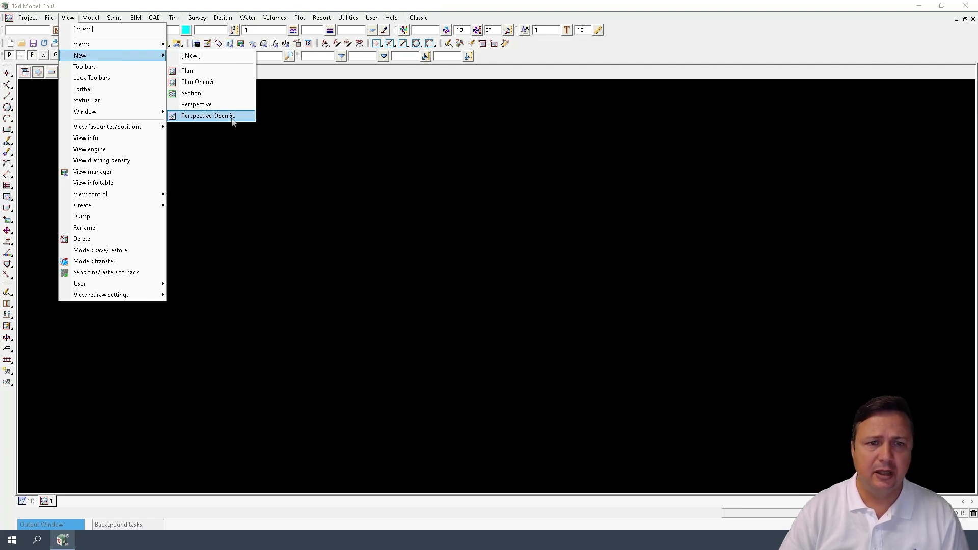
left_click(437, 186)
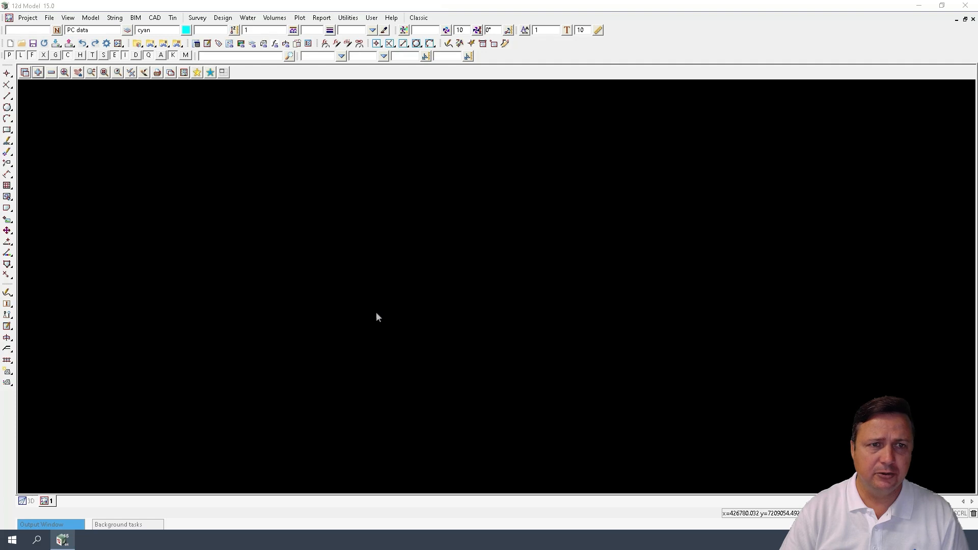
Add the PC DATA model to view 1 to display the point cloud
left_click(38, 72)
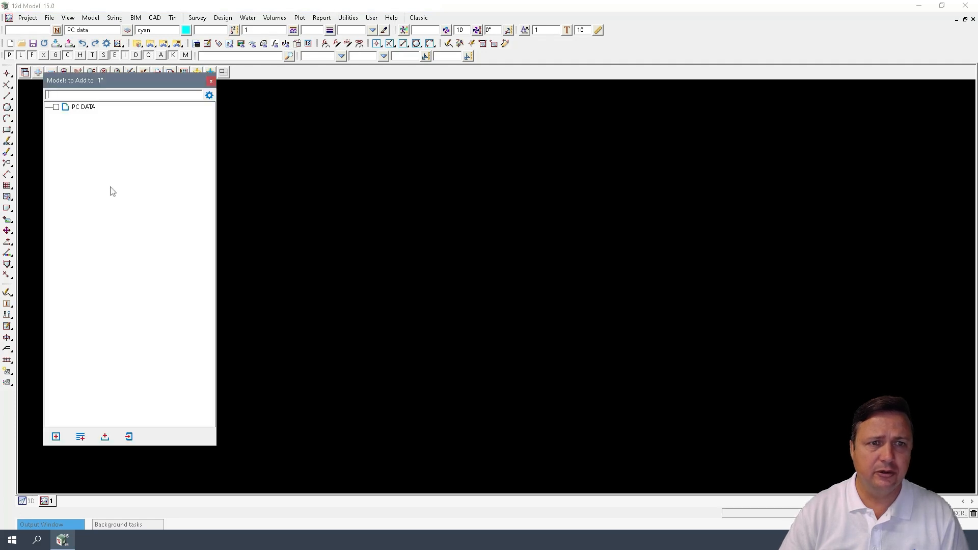
double_click(95, 108)
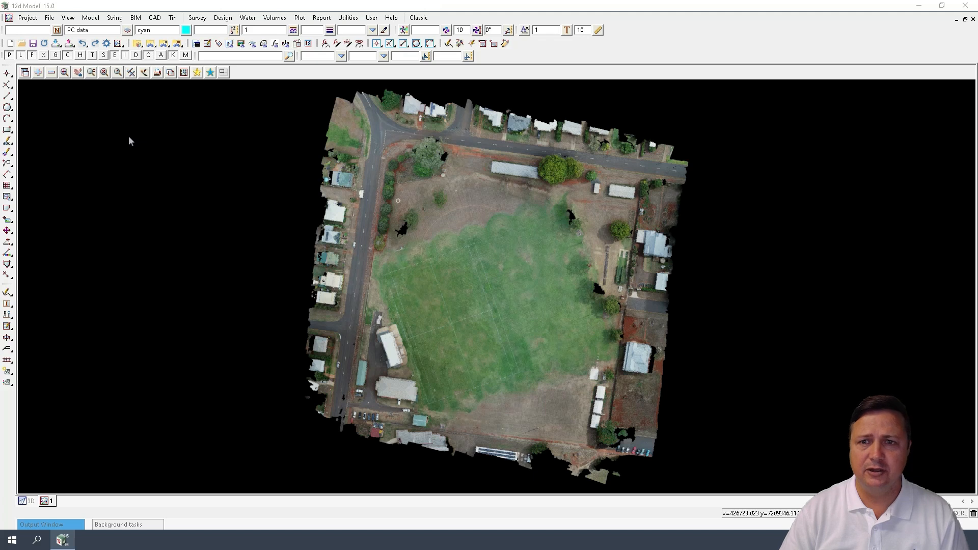
scroll(322, 245, "down", 1)
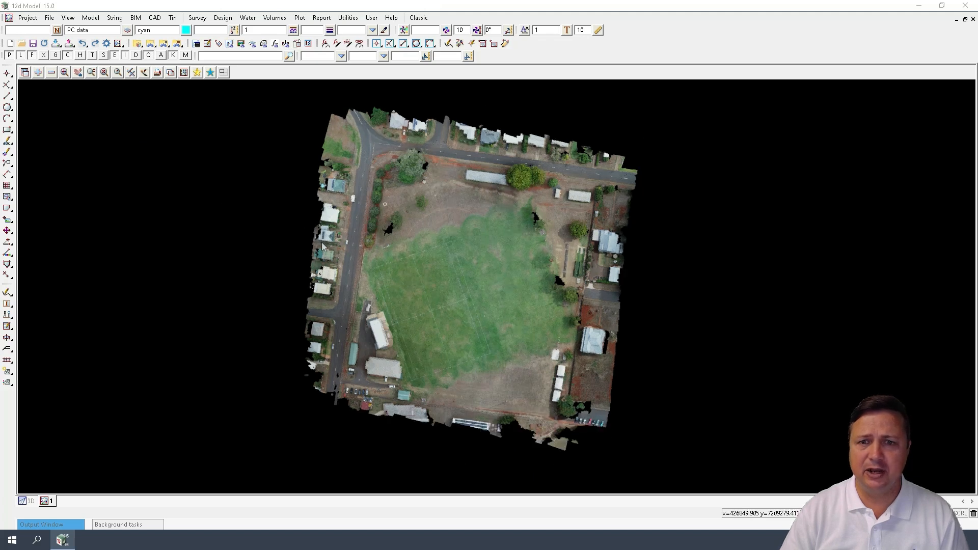
scroll(361, 268, "down", 3)
scroll(361, 268, "down", 2)
scroll(360, 268, "up", 4)
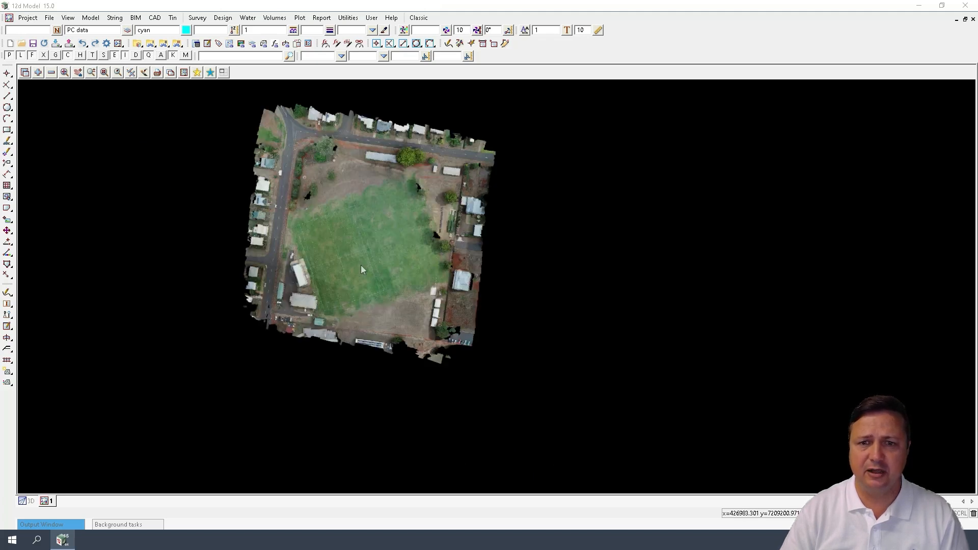
scroll(361, 266, "up", 1)
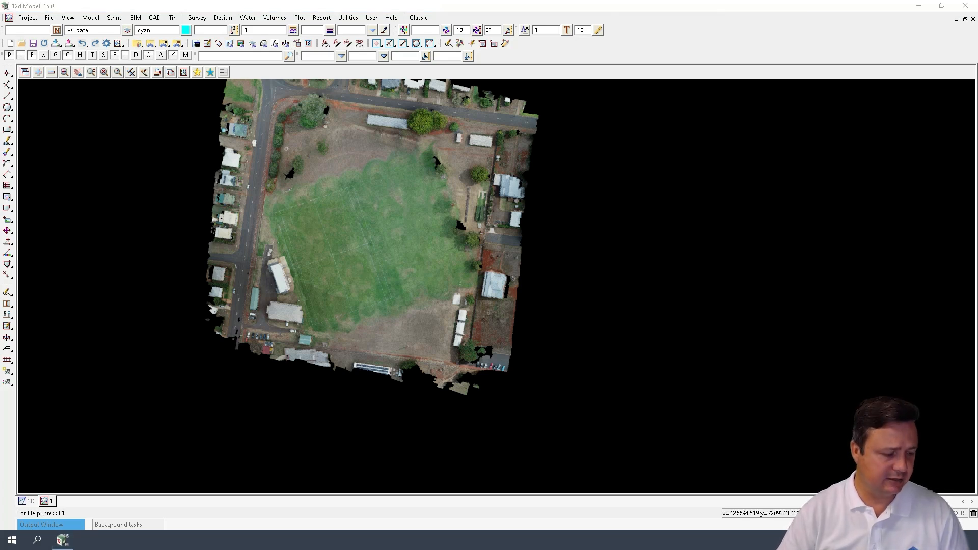
Switch to Task Manager and examine the GPU 0 performance graphs while redrawing the point cloud at different zoom levels
left_click_drag(0, 106, 771, 80)
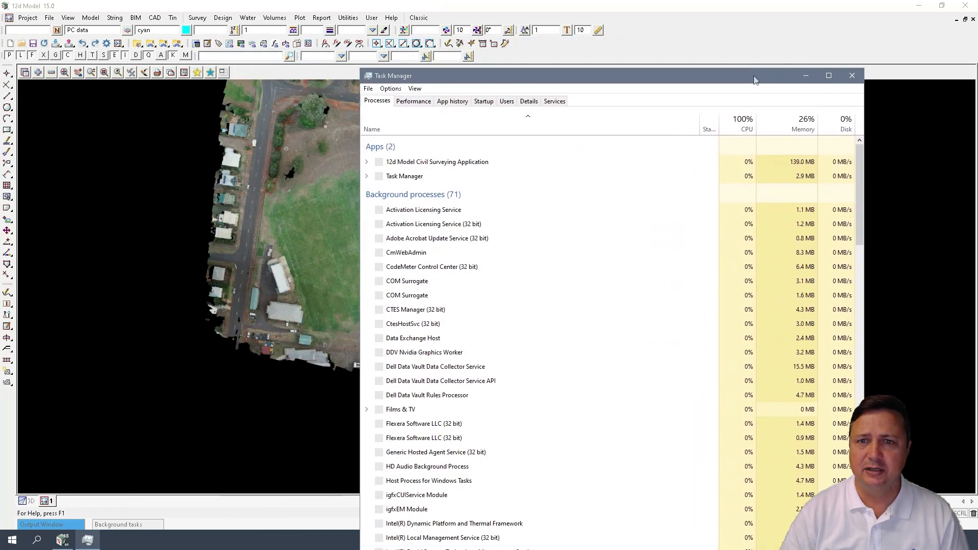
left_click(423, 102)
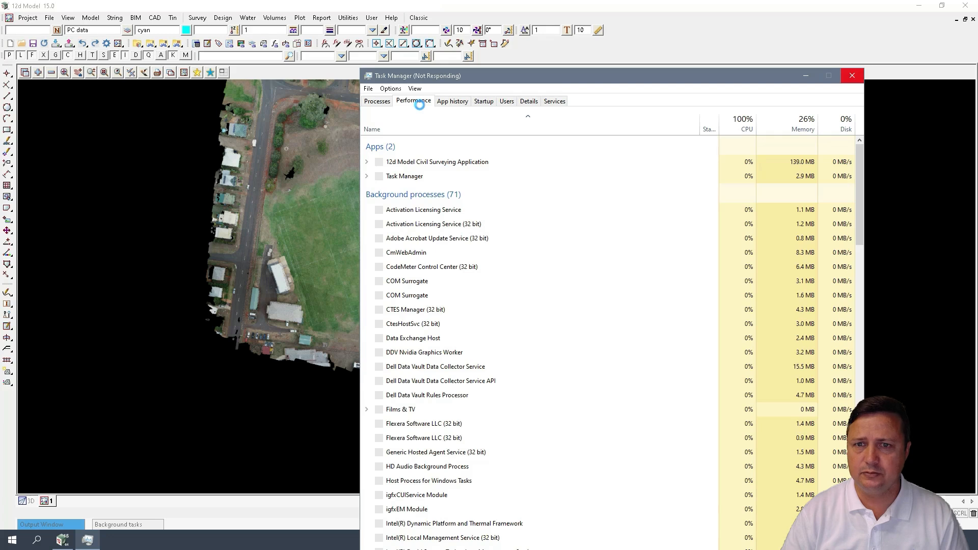
left_click_drag(546, 81, 640, 18)
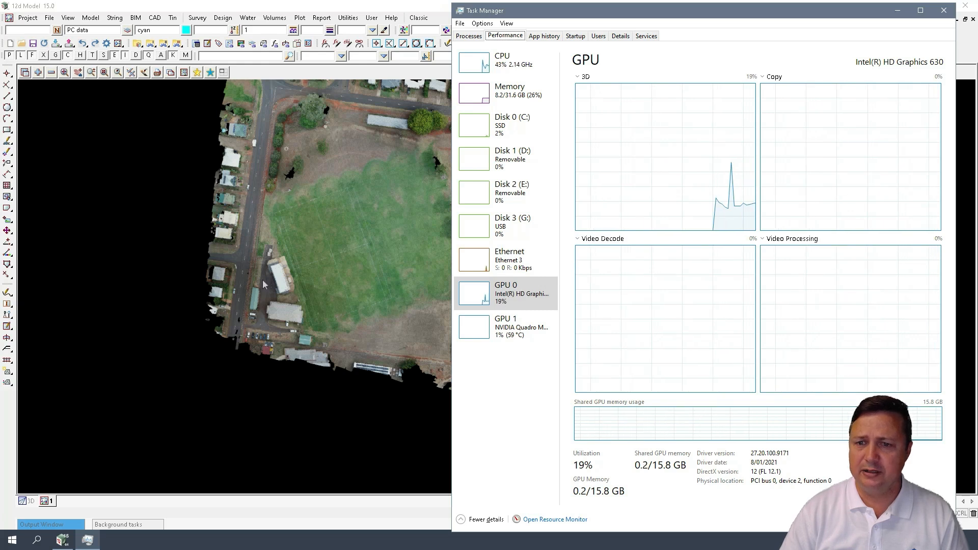
scroll(262, 279, "down", 1)
scroll(282, 267, "down", 1)
scroll(283, 267, "down", 1)
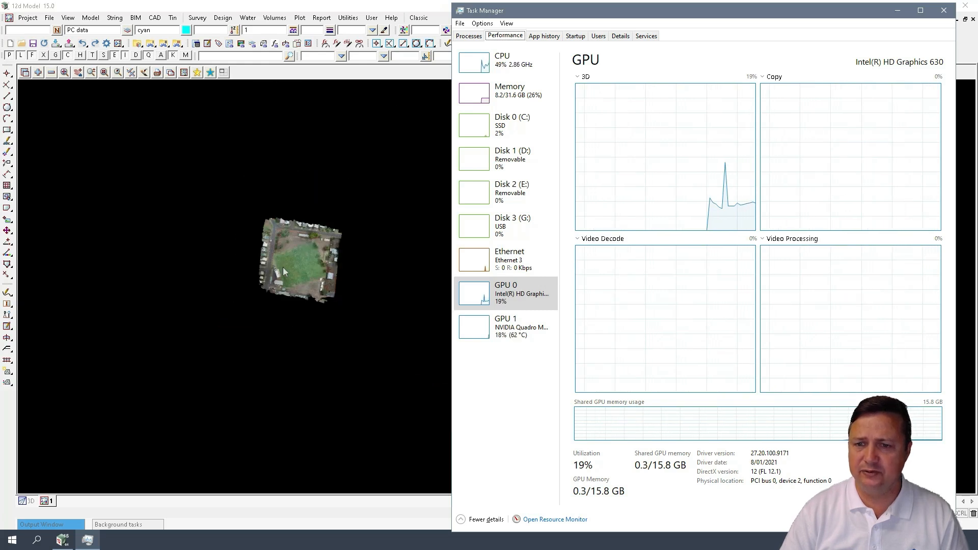
Examine GPU 1 (NVIDIA Quadro M1200) usage during point cloud redraws, check the running processes, and close Task Manager
left_click(509, 331)
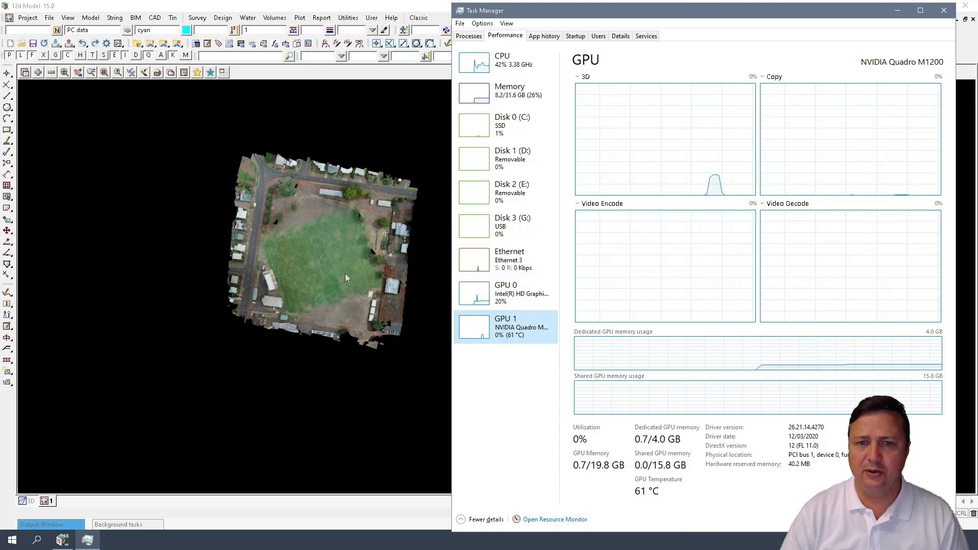
scroll(317, 248, "up", 5)
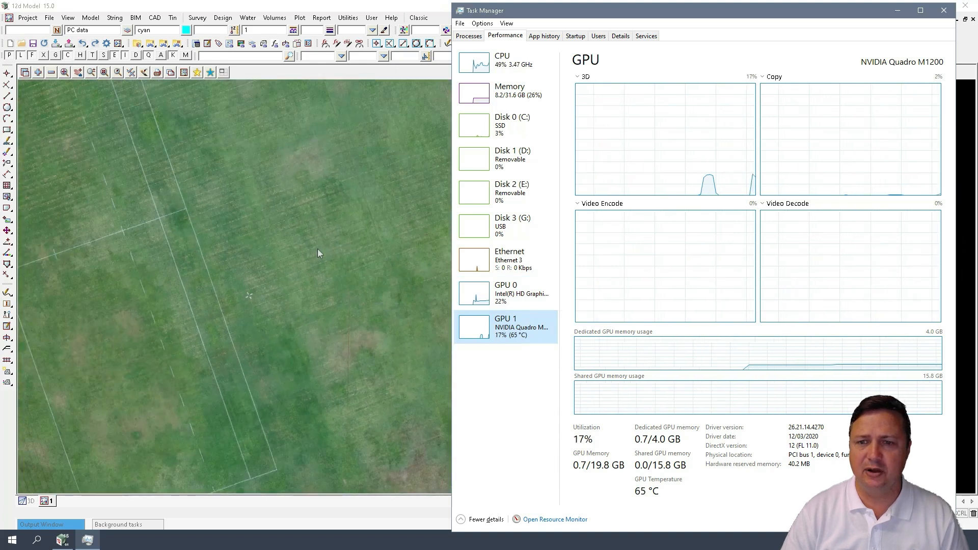
scroll(317, 249, "down", 2)
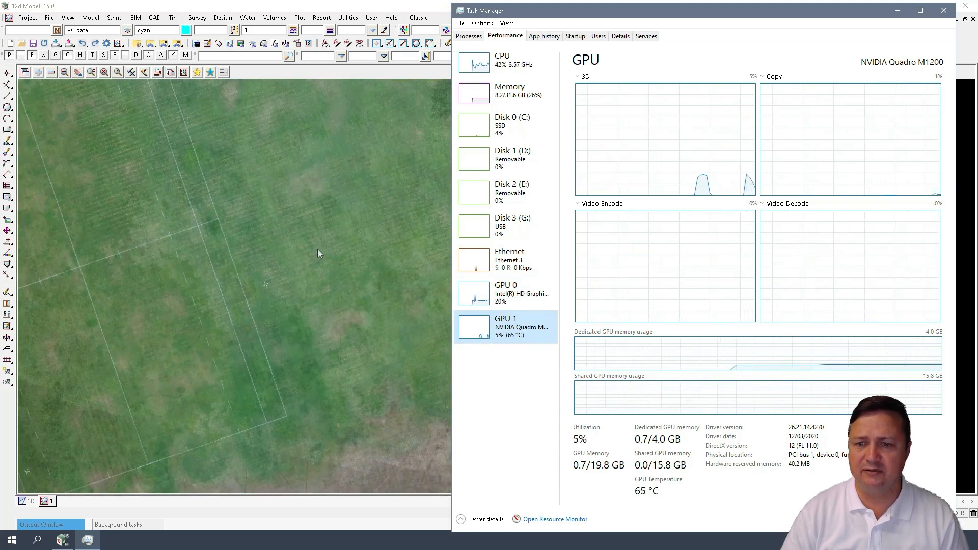
scroll(317, 249, "down", 2)
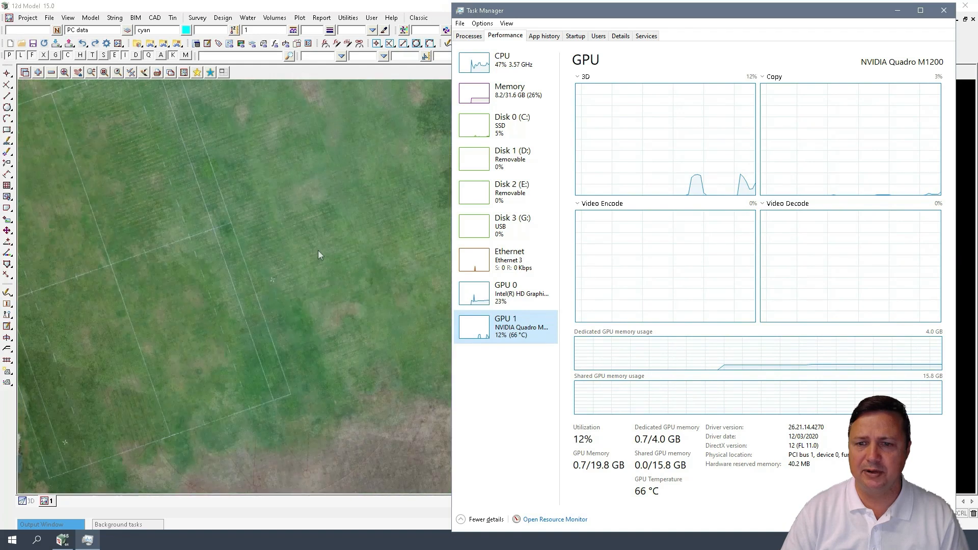
scroll(318, 251, "down", 5)
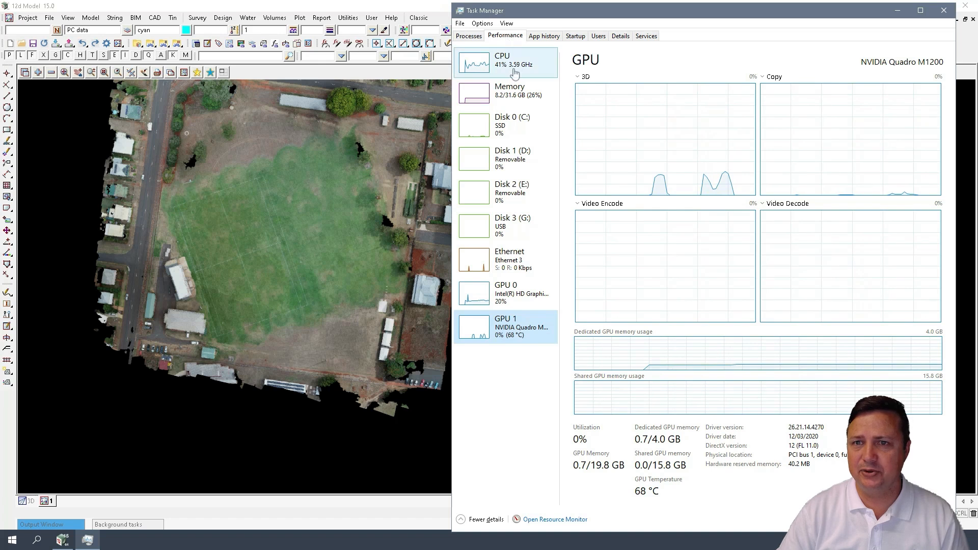
left_click(472, 37)
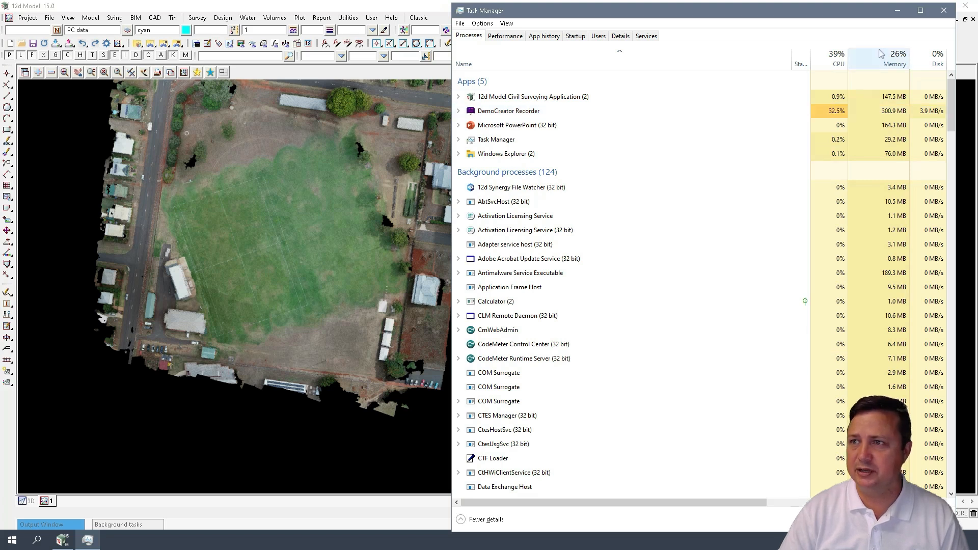
left_click(943, 11)
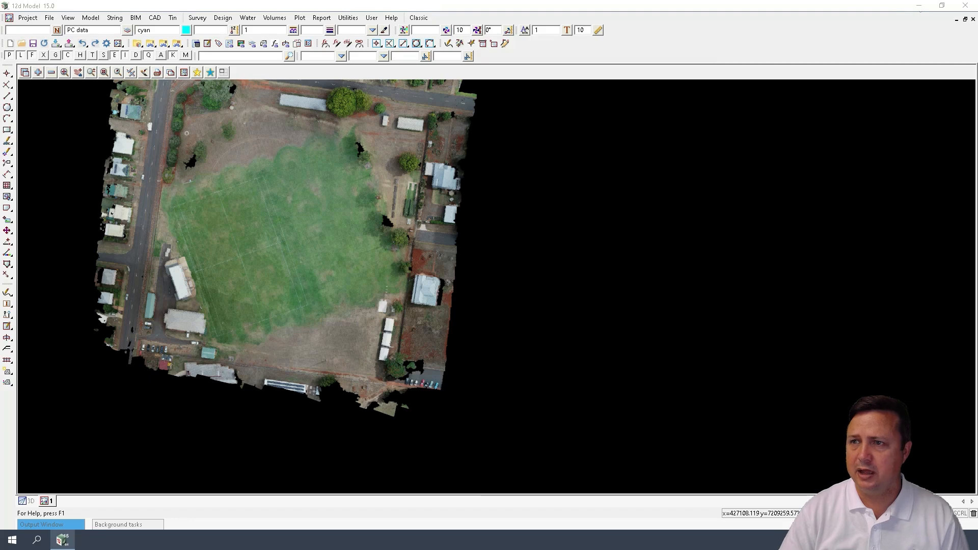
Minimize 12d Model and open the Windows Graphics settings from the desktop's display settings
left_click(918, 6)
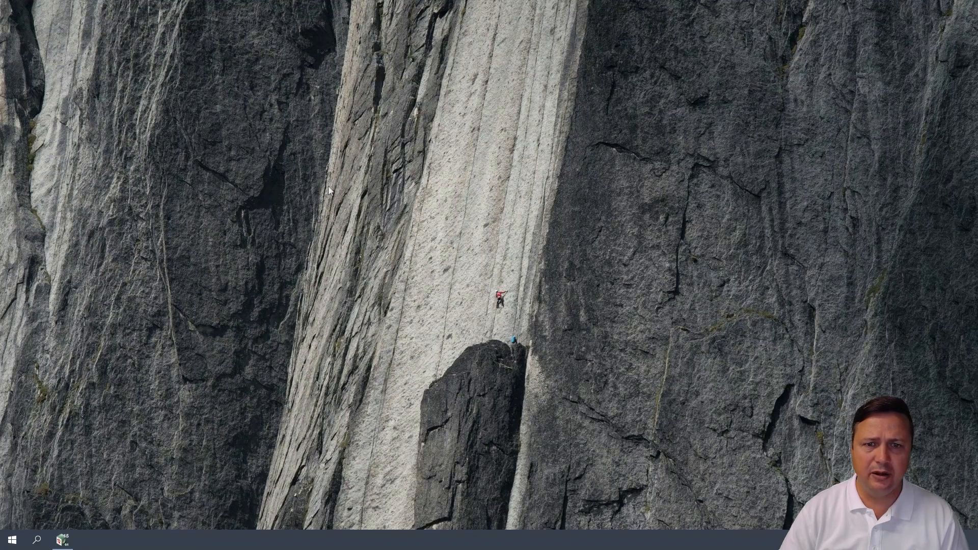
right_click(288, 293)
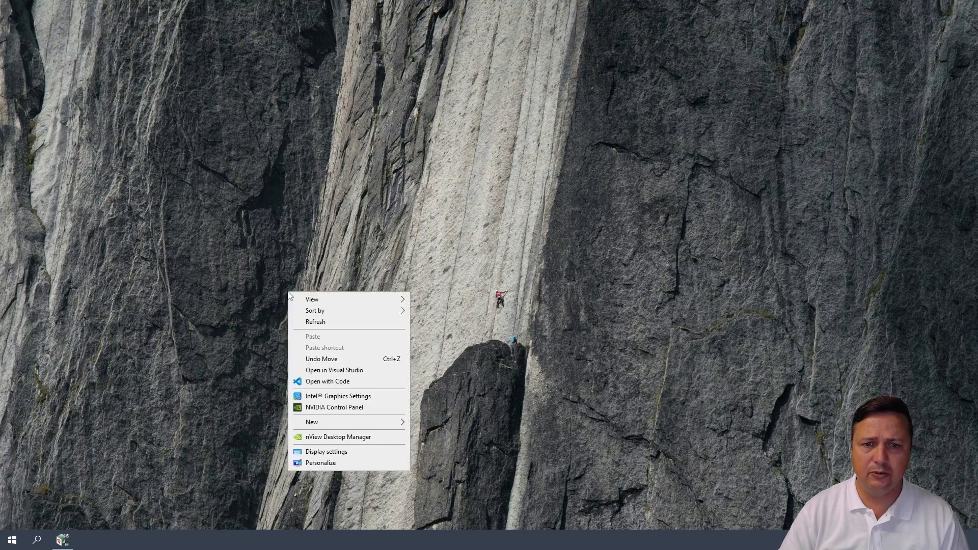
left_click(333, 455)
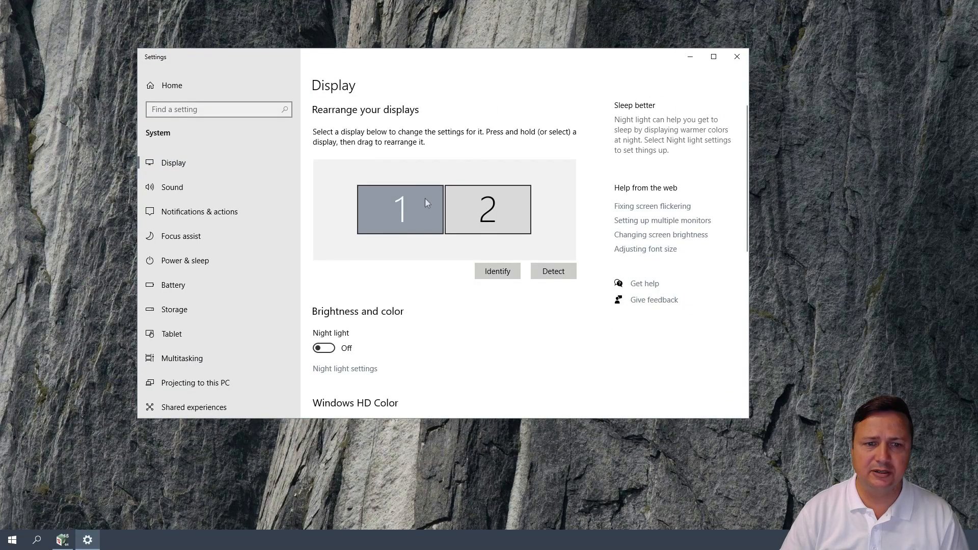
scroll(427, 202, "down", 8)
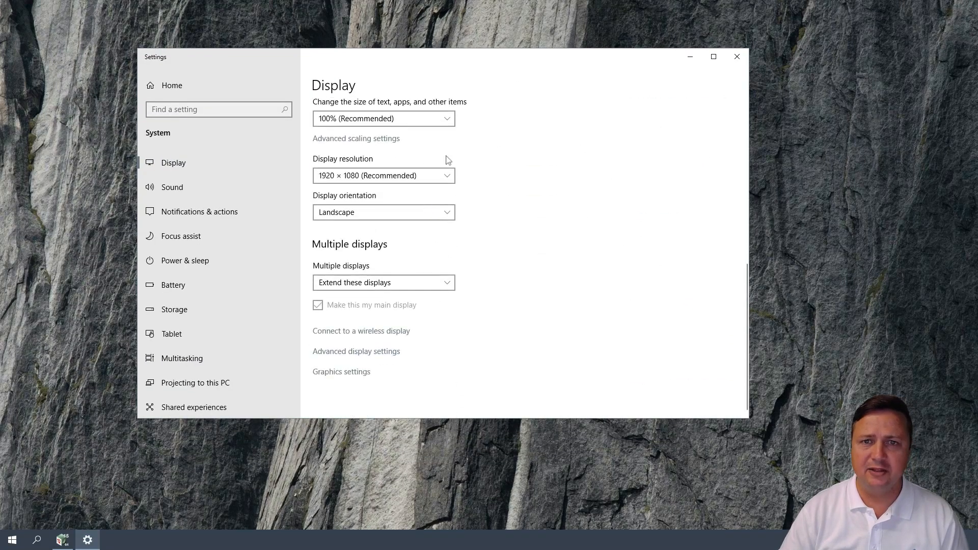
left_click(358, 374)
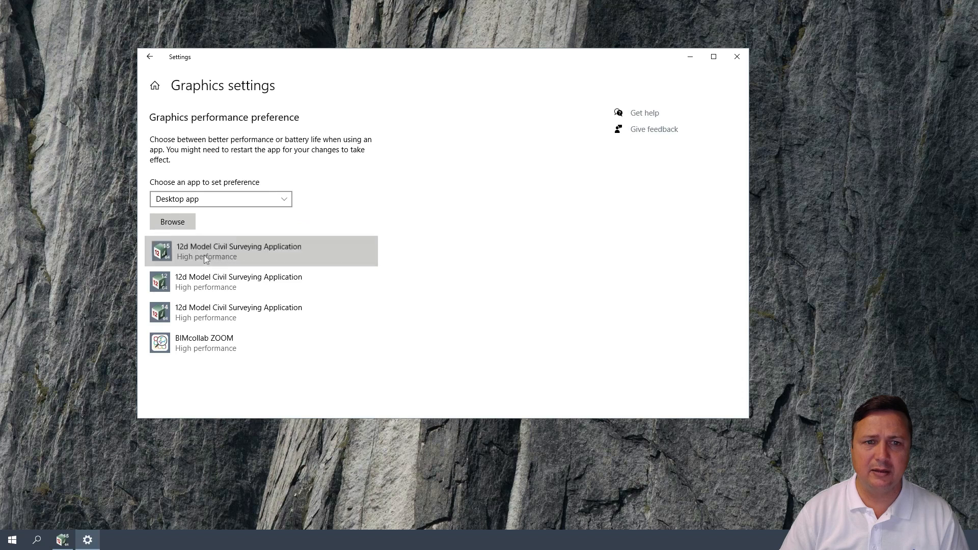
Check the graphics performance preference of the 12d Model 15 application, cancel without changing it, and close Settings
left_click(225, 249)
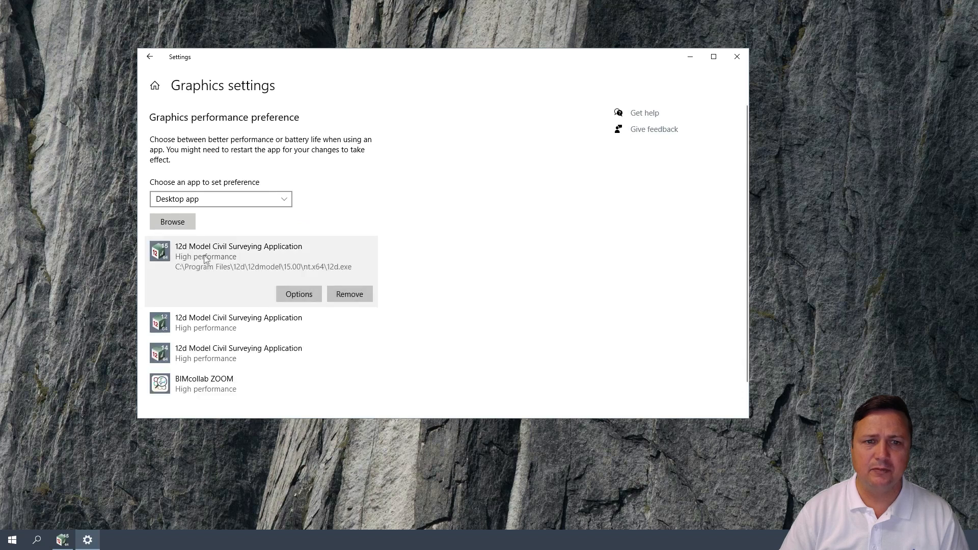
left_click(299, 295)
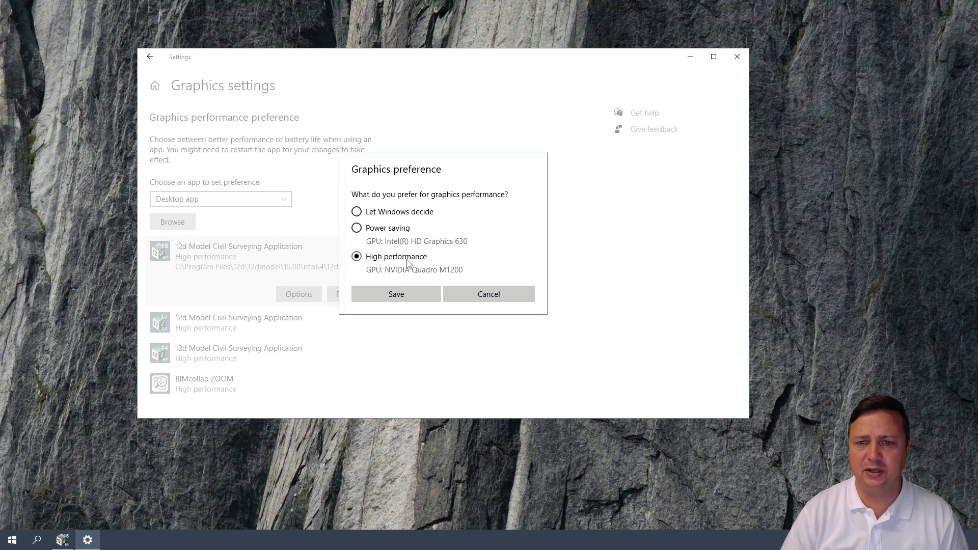
left_click(488, 295)
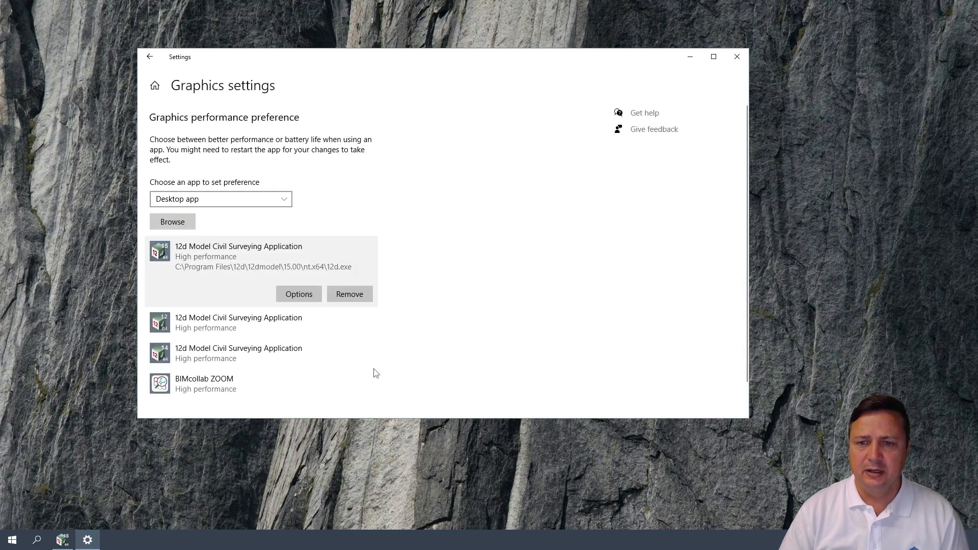
left_click(737, 56)
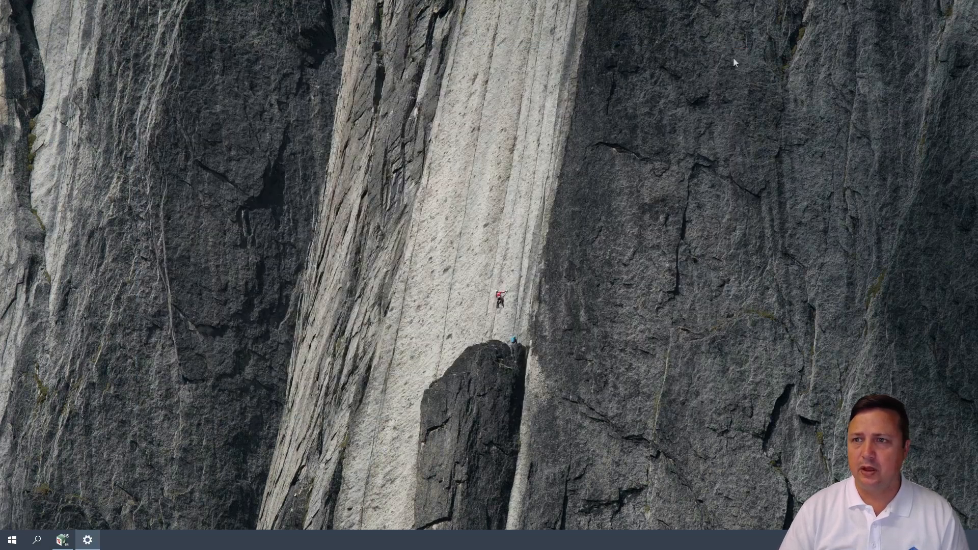
Switch back to 12d Model and float the Point clouds string menu over the empty area beside the cloud
left_click(65, 540)
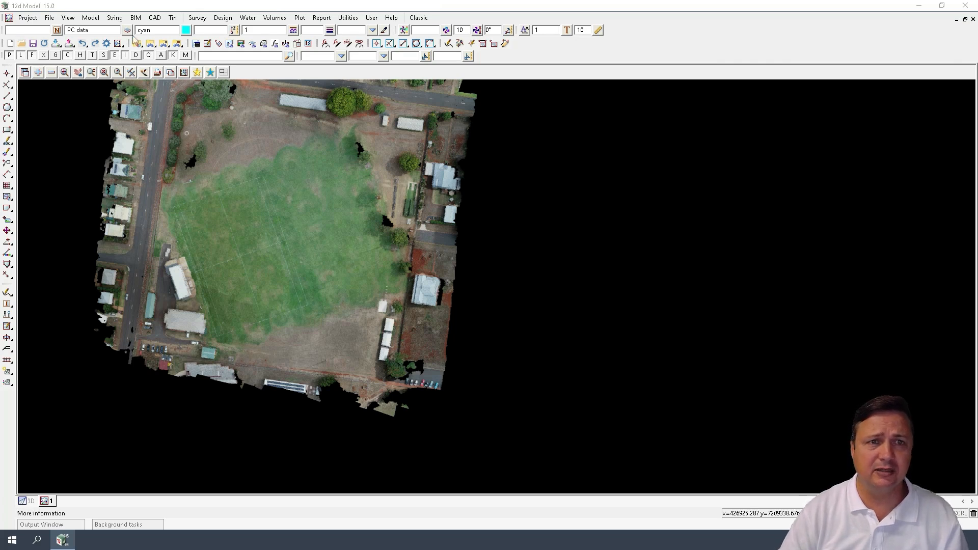
left_click(115, 18)
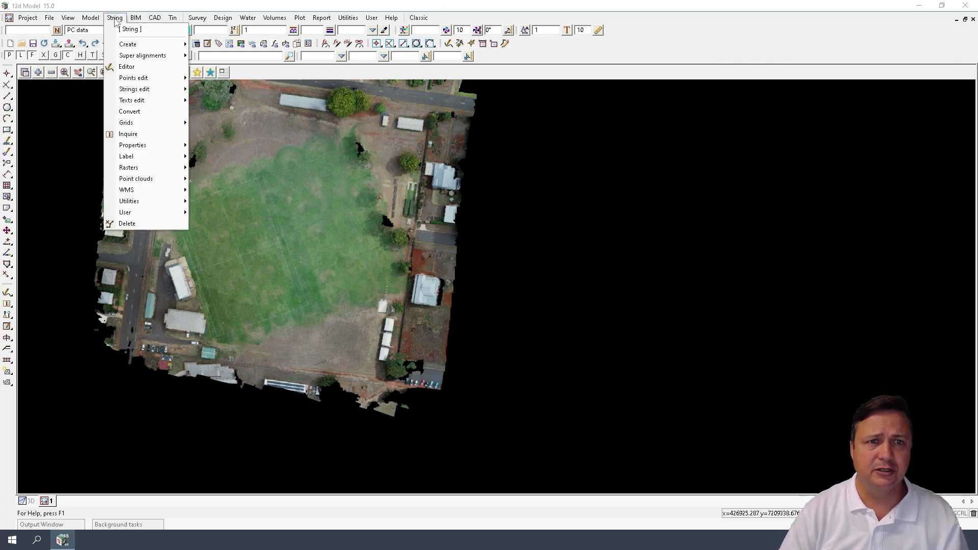
mouse_move(147, 182)
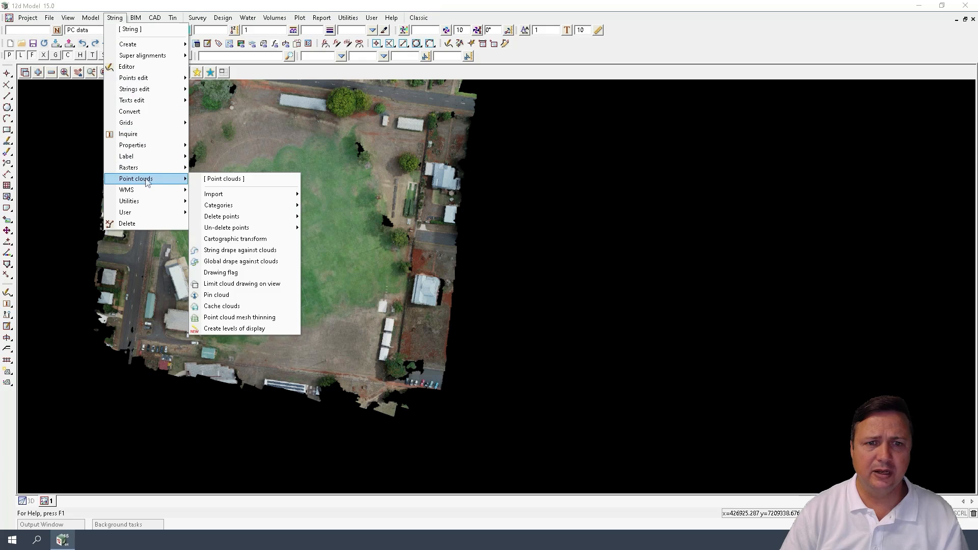
left_click(224, 179)
left_click_drag(252, 183, 609, 112)
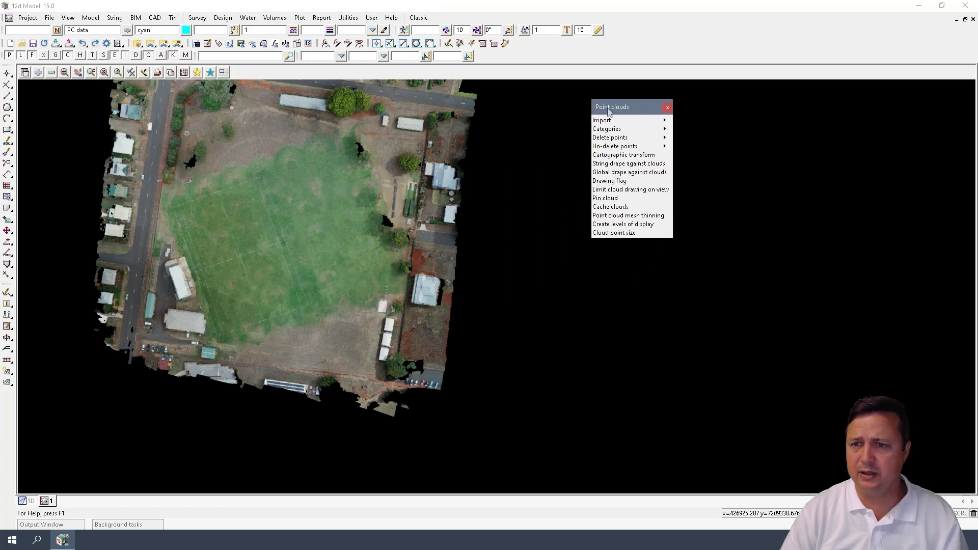
Check the Pin setting of the Showgrounds point cloud string with the Pin cloud tool, and finish without applying a change
left_click(607, 200)
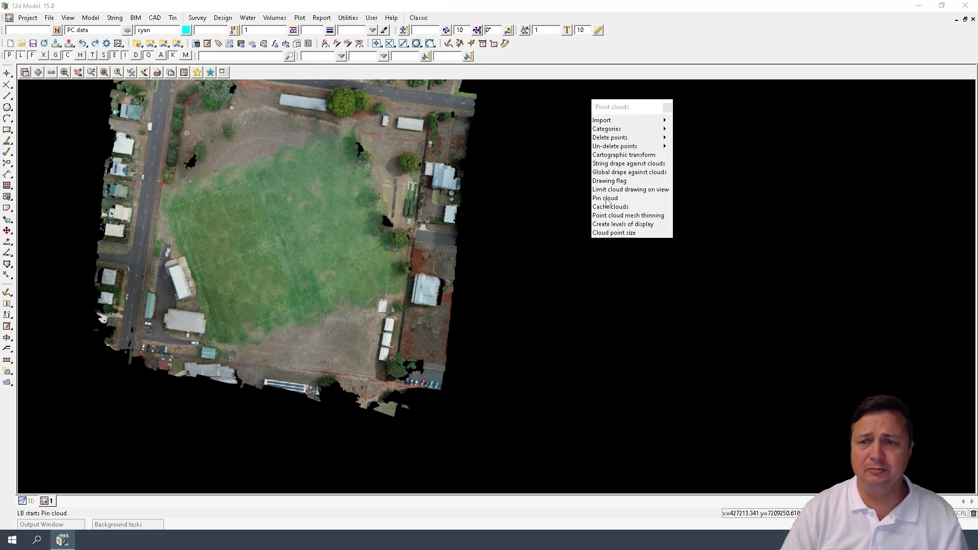
left_click(574, 260)
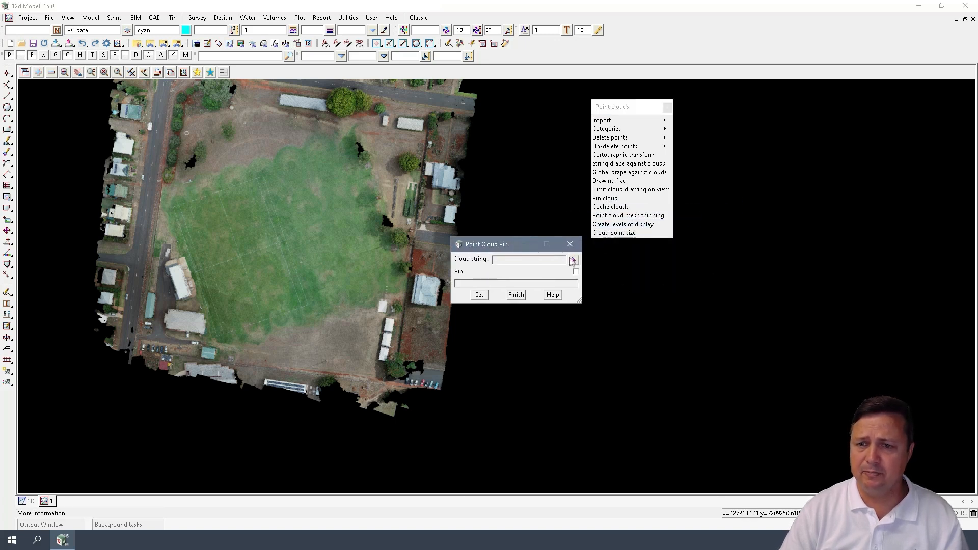
left_click(429, 213)
left_click(429, 212)
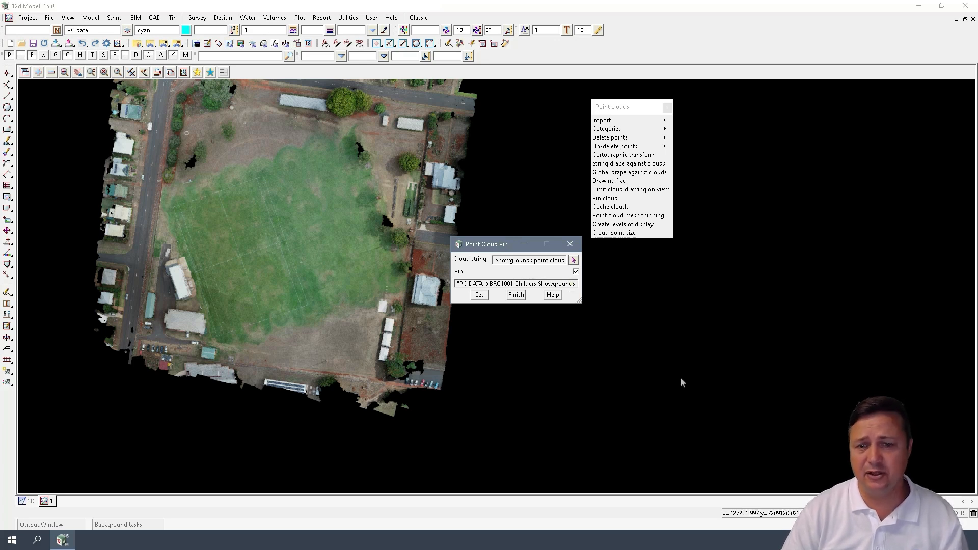
left_click(515, 295)
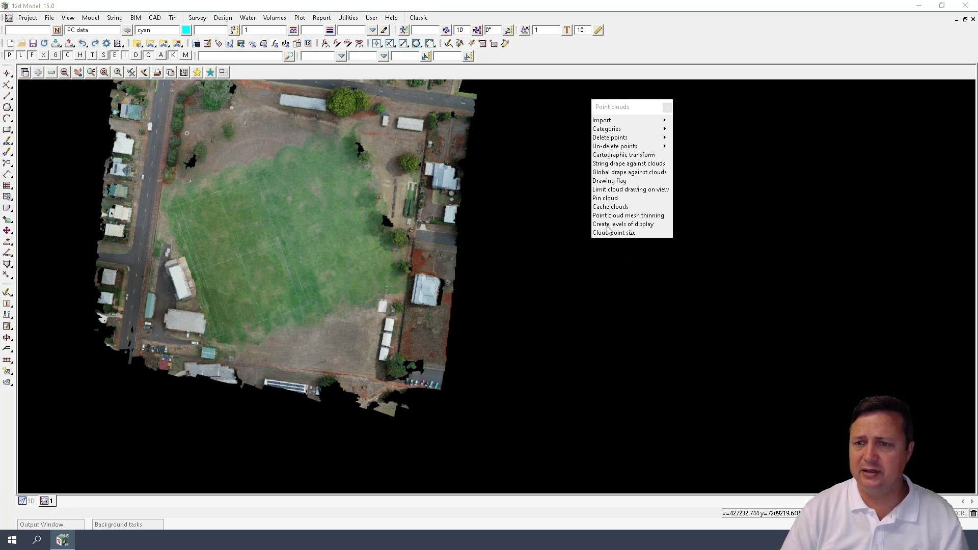
Open Create levels of display for point clouds, review its data selection options, and close it without creating anything
left_click(607, 225)
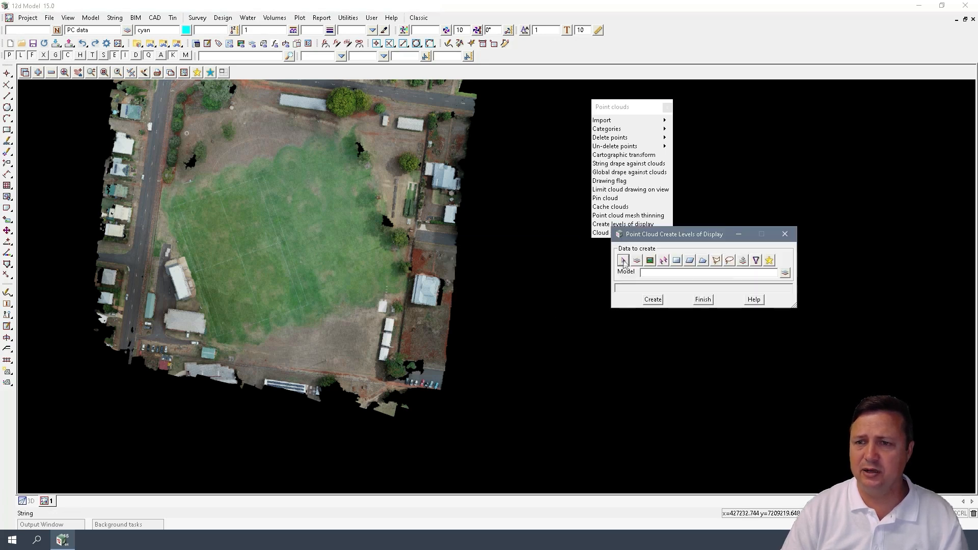
left_click_drag(676, 241, 590, 263)
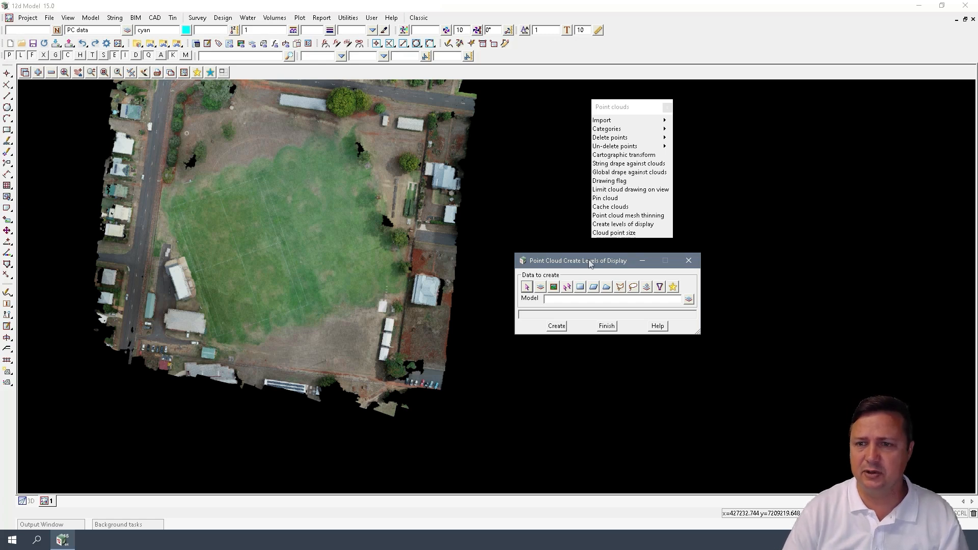
left_click(607, 327)
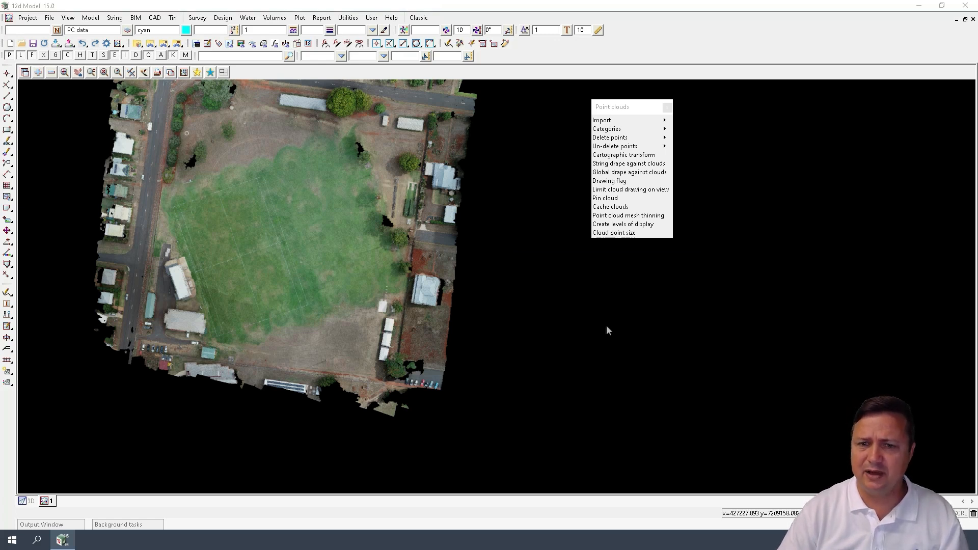
Switch to the 3D view and add the PC DATA model to display the point cloud in perspective
left_click(30, 502)
left_click(38, 72)
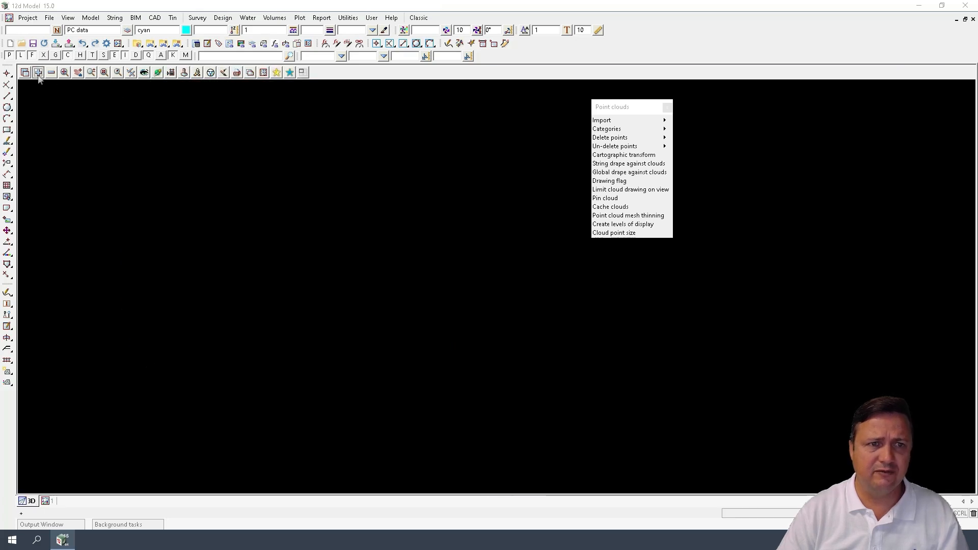
left_click(87, 111)
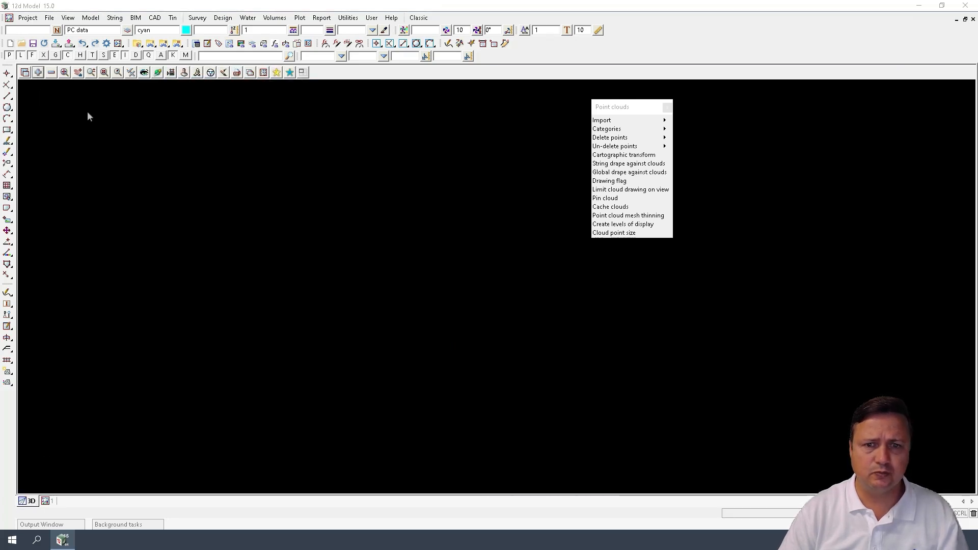
left_click(413, 376)
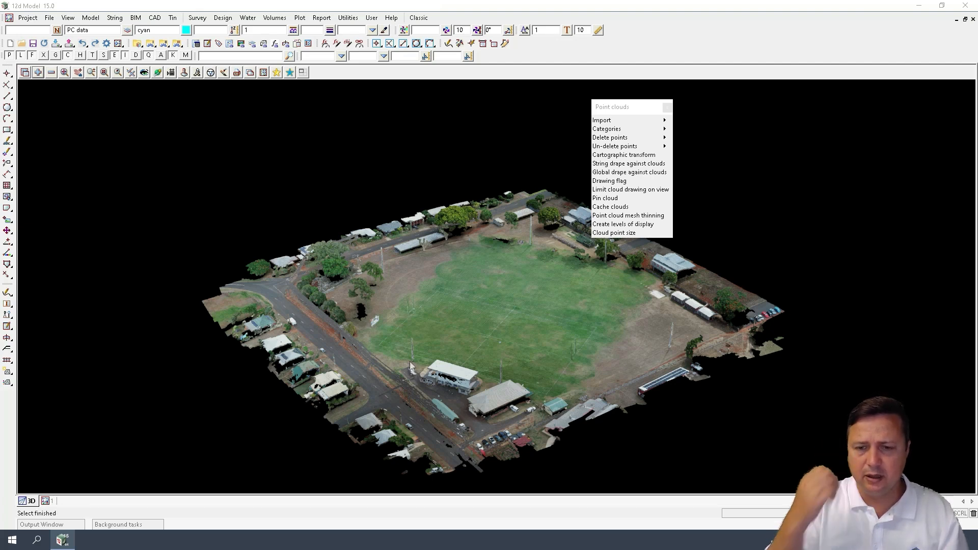
scroll(411, 365, "up", 1)
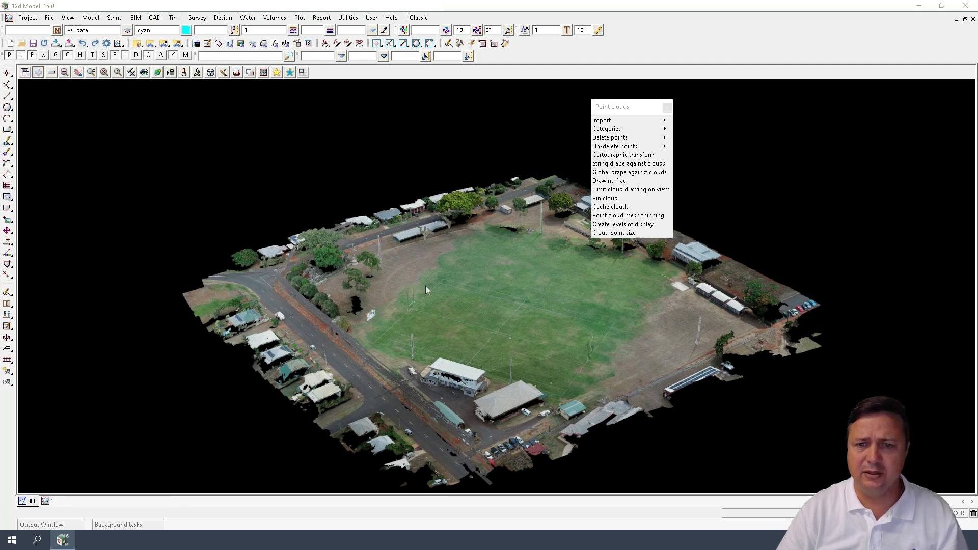
Review the Drawing engine choices in the 3D view's settings, OpenGL and OpenGL_threaded, and close the dialog unchanged
left_click(25, 75)
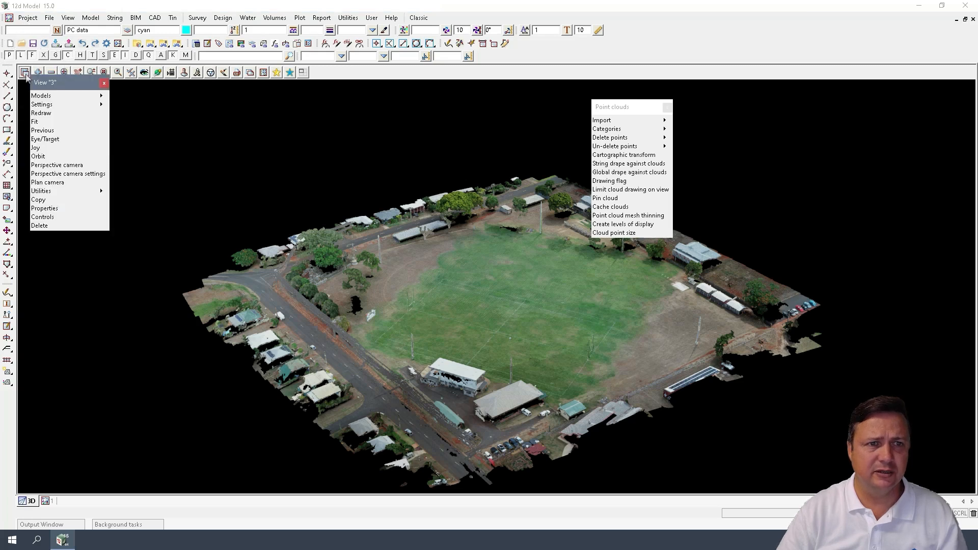
left_click(92, 105)
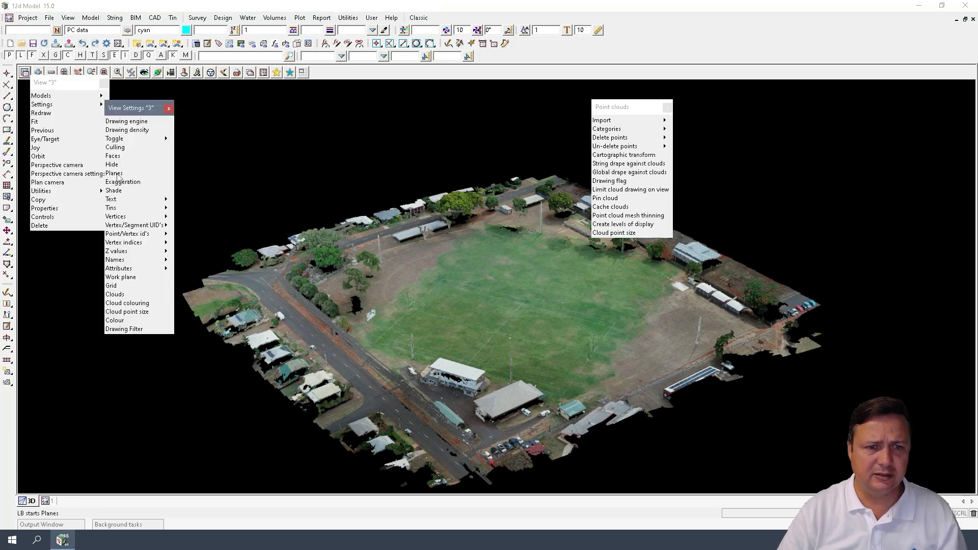
left_click(131, 109)
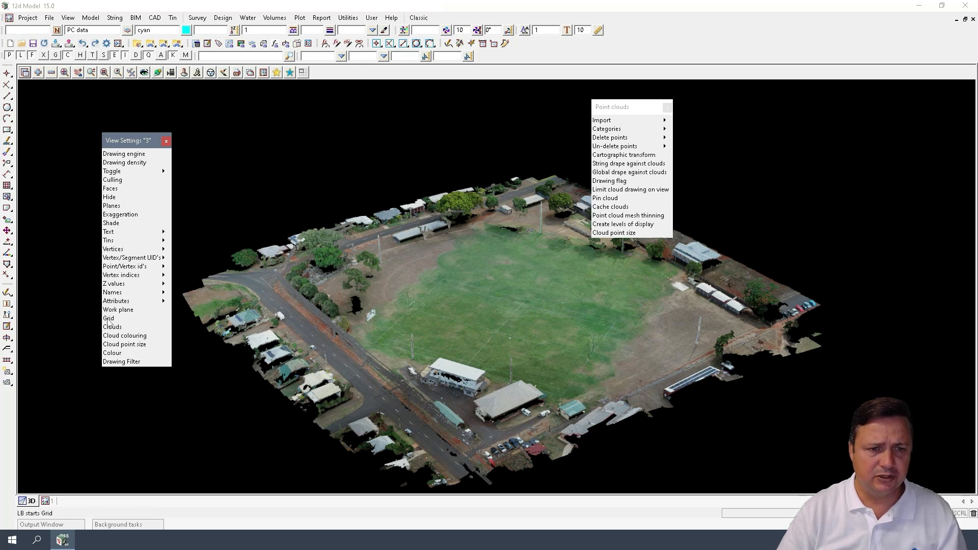
left_click(141, 155)
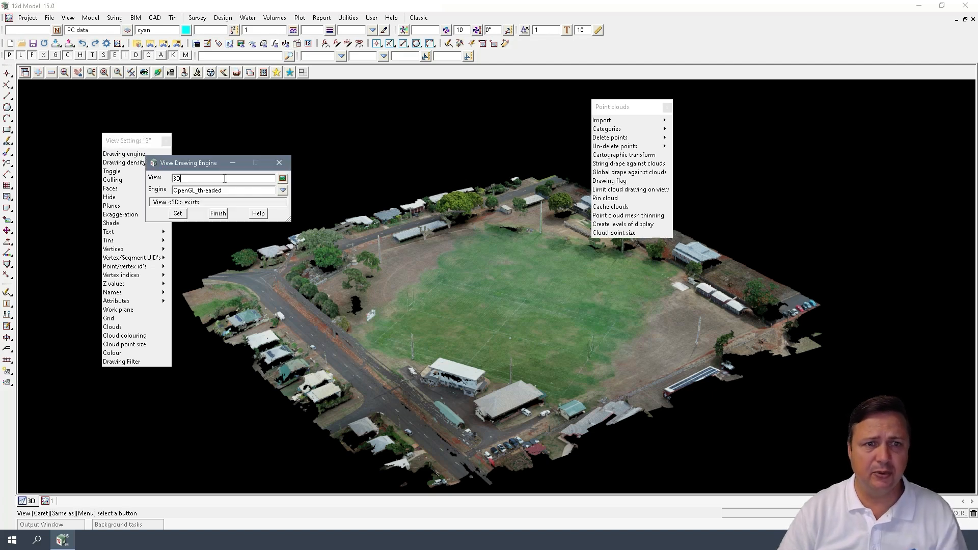
left_click_drag(258, 109, 259, 105)
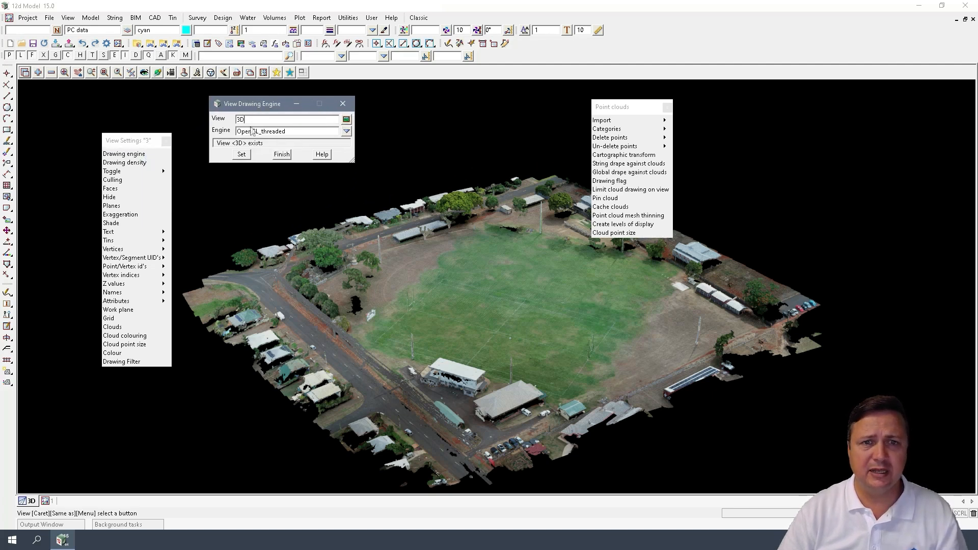
left_click(347, 131)
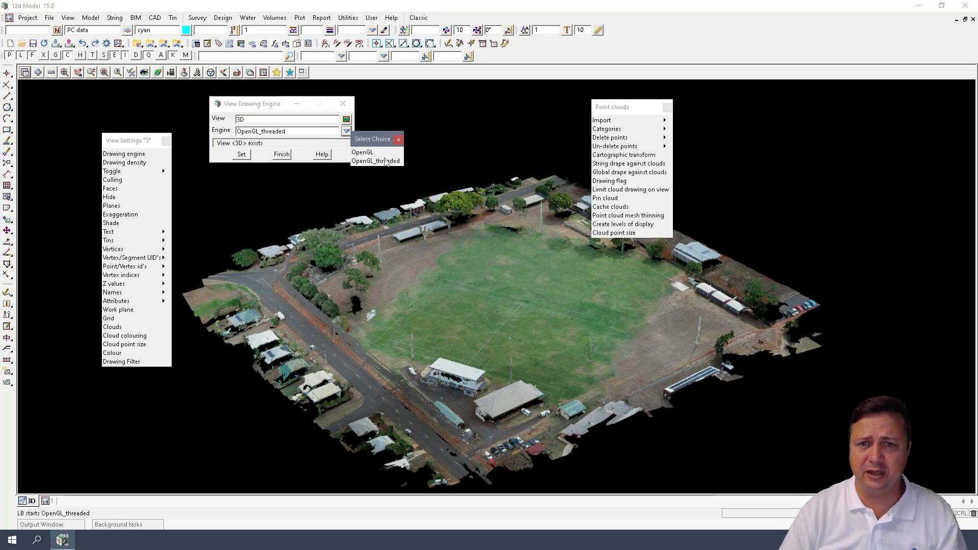
left_click(398, 140)
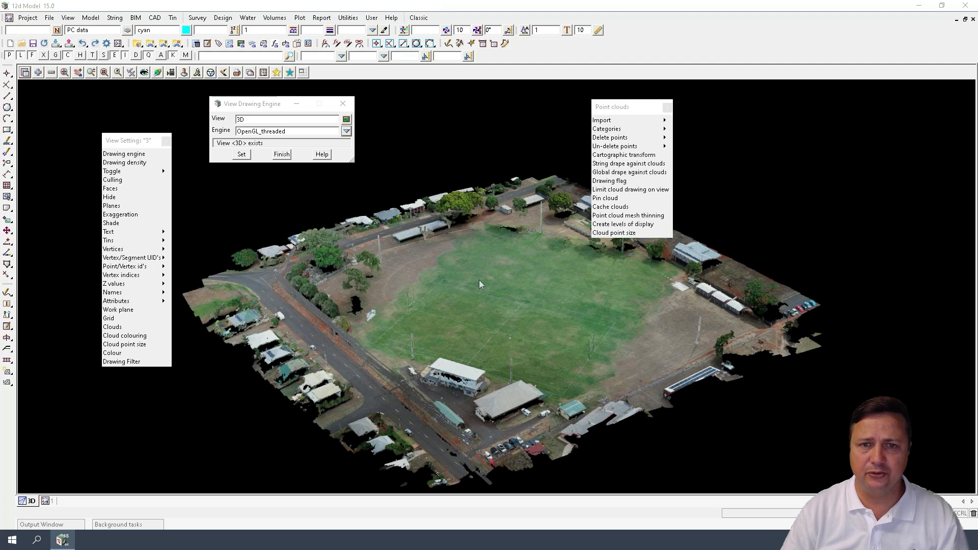
left_click(347, 103)
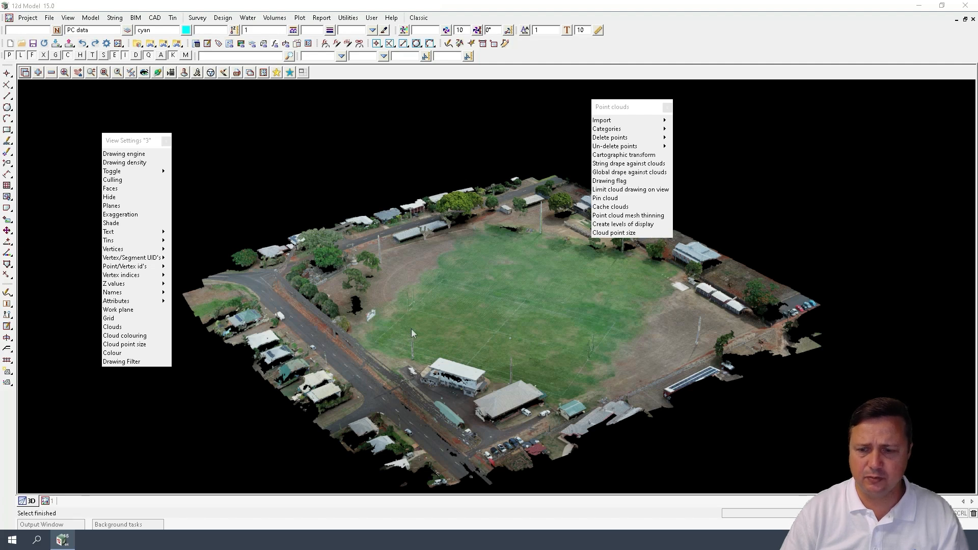
Zoom in on the grandstand beside the oval in the 3D view to examine how the point cloud redraws
scroll(411, 328, "up", 1)
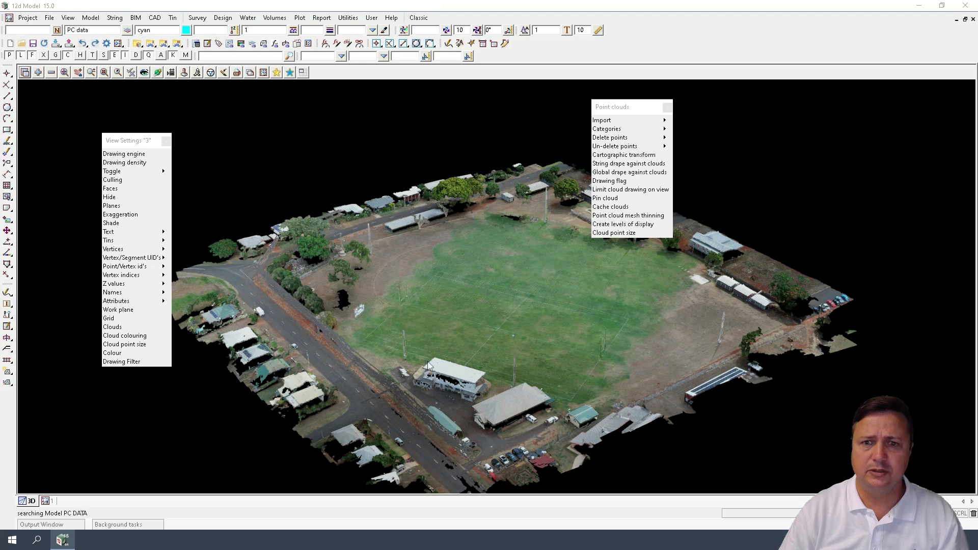
scroll(429, 361, "up", 1)
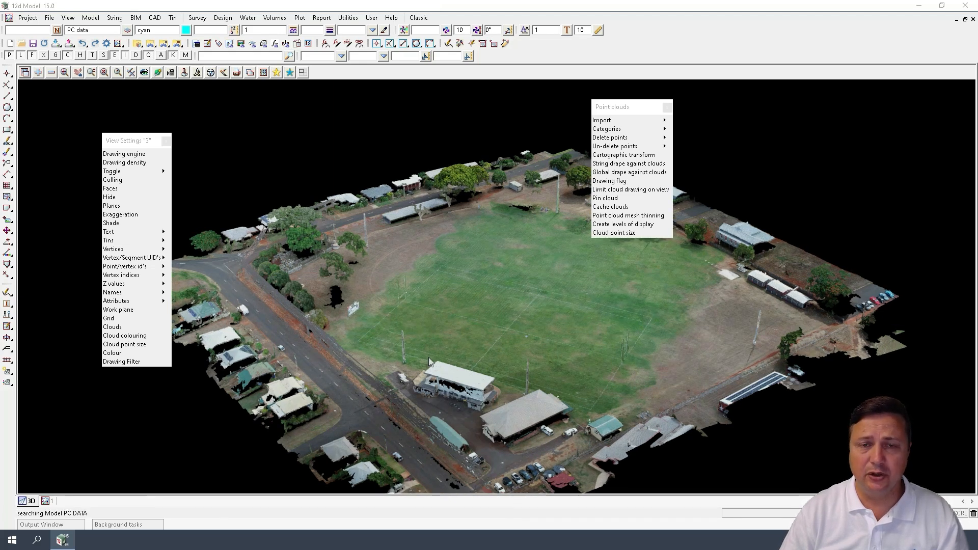
scroll(430, 361, "up", 1)
scroll(430, 361, "up", 1)
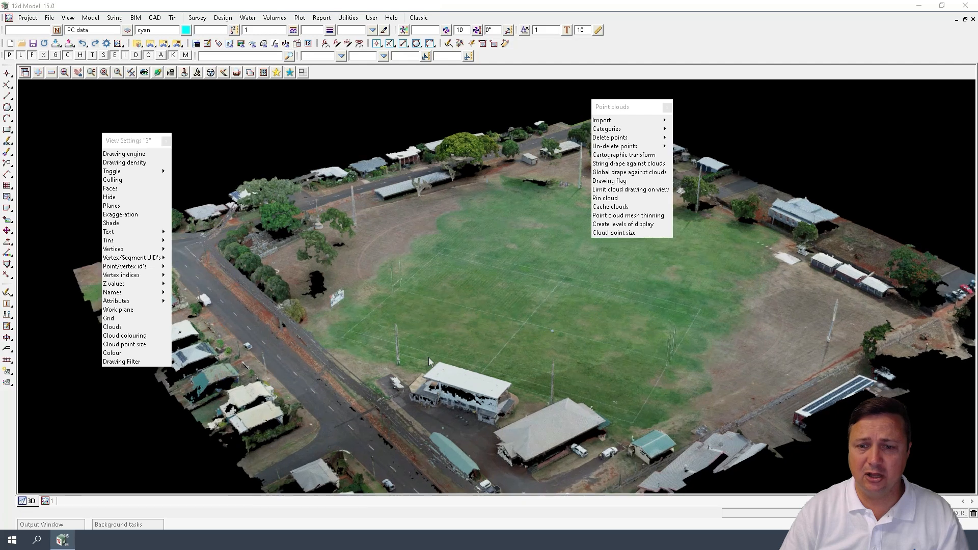
Examine the point spacing of the cloud up close at the light pole beside the oval
scroll(429, 359, "up", 2)
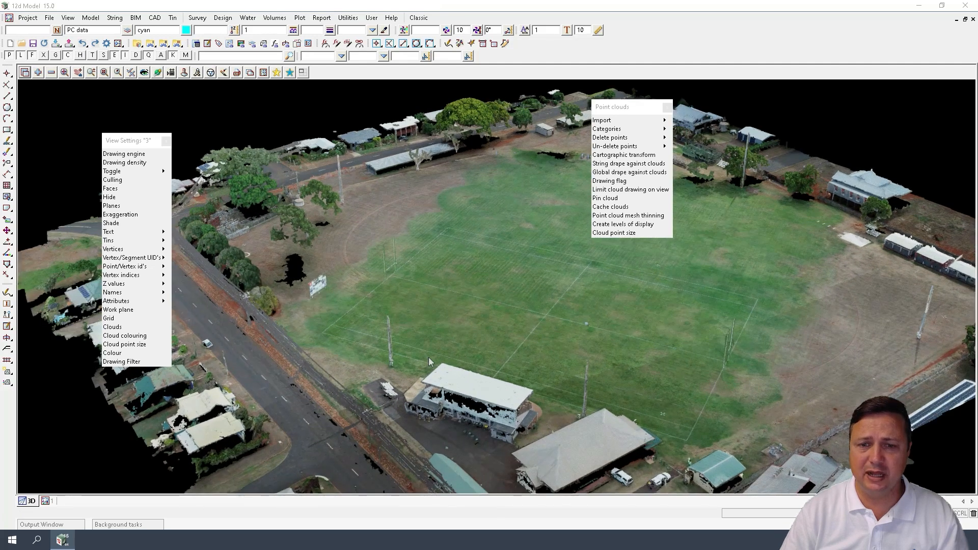
scroll(429, 358, "up", 3)
scroll(429, 358, "up", 4)
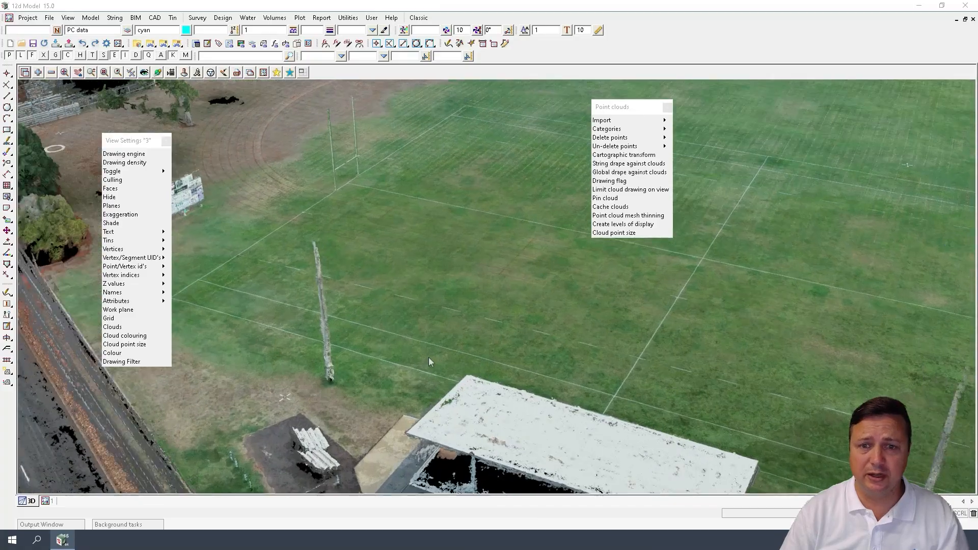
scroll(429, 357, "up", 3)
scroll(247, 337, "up", 1)
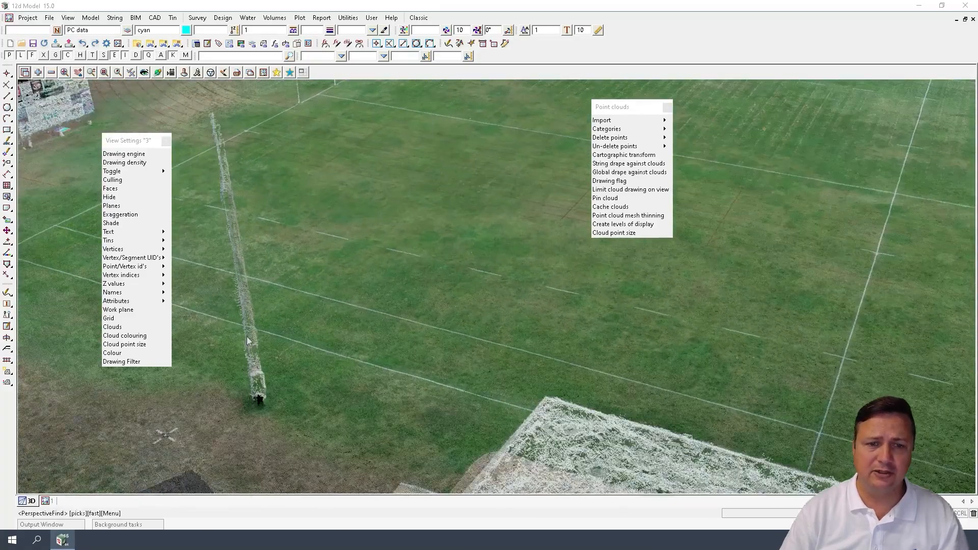
scroll(247, 338, "up", 5)
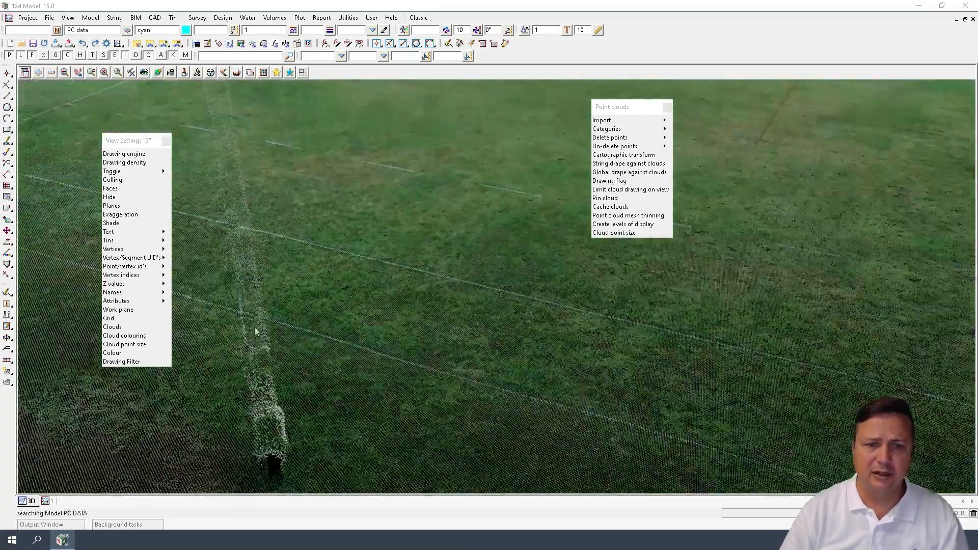
scroll(256, 331, "up", 6)
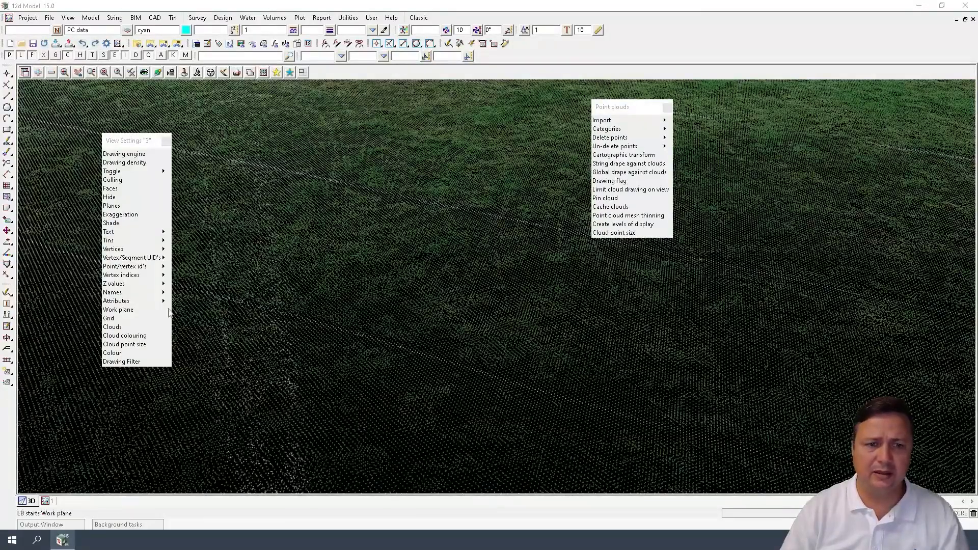
Set the cloud point size for the 3D view to 4 and inspect the pole and grandstand surfaces
left_click(133, 345)
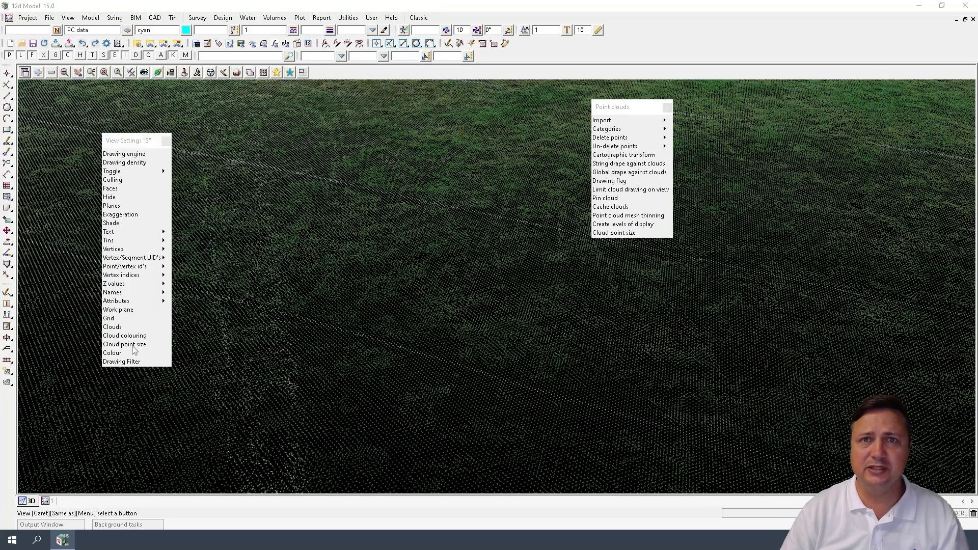
left_click_drag(367, 234, 442, 84)
left_click(423, 118)
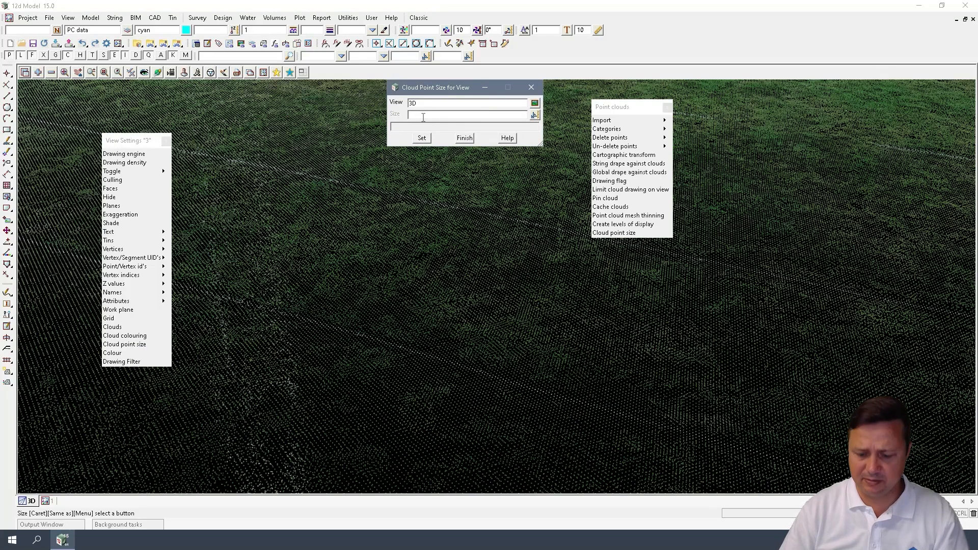
type("4")
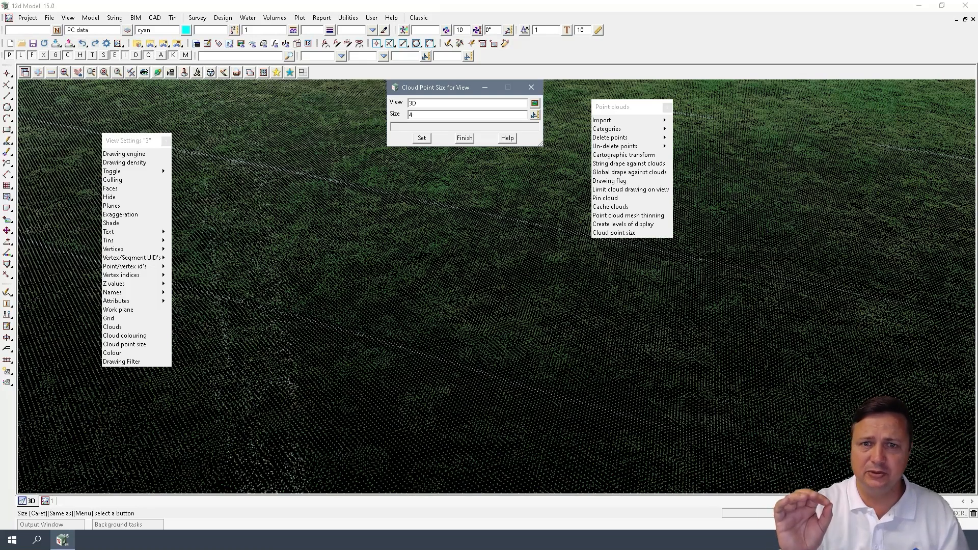
left_click(422, 138)
scroll(403, 220, "down", 6)
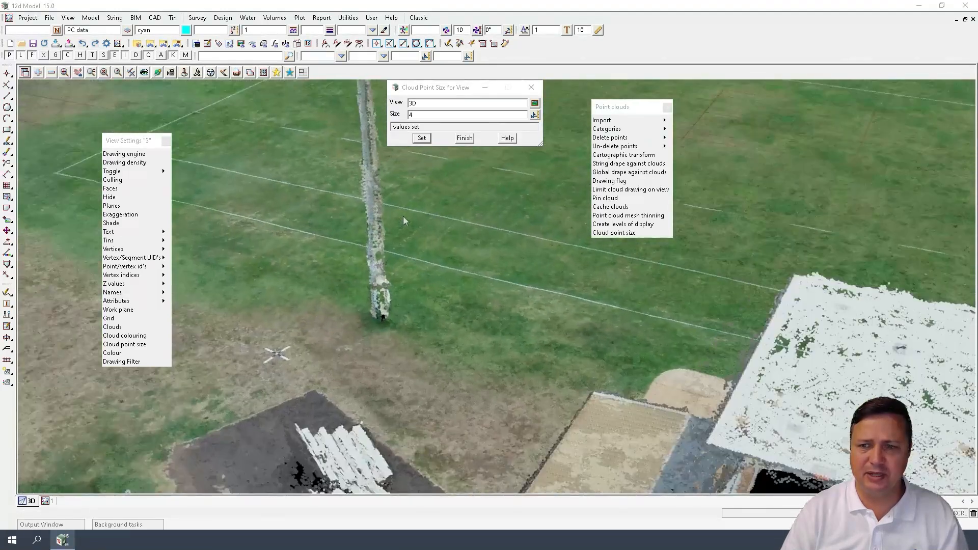
scroll(403, 217, "down", 2)
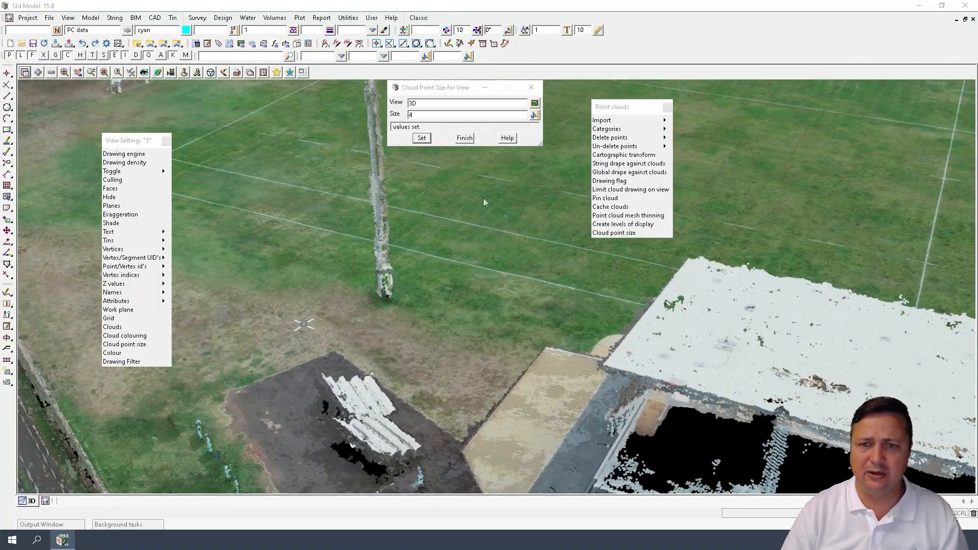
middle_click_drag(321, 238, 391, 243)
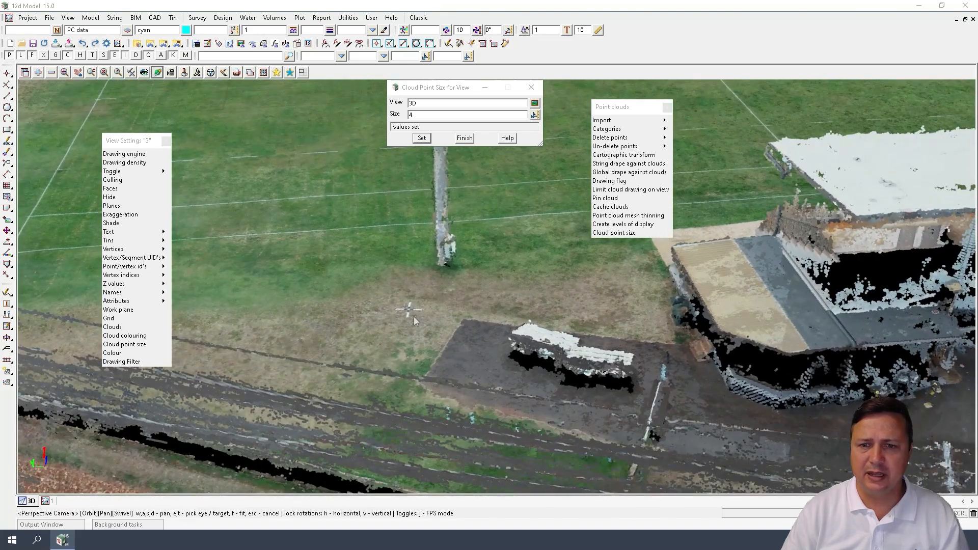
scroll(414, 317, "up", 1)
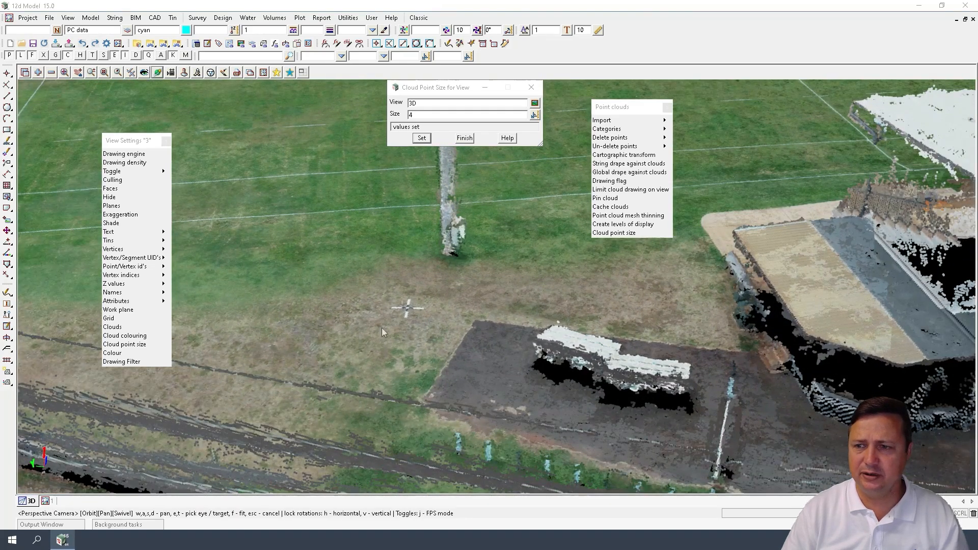
Set the cloud point size for the 3D view to 2 and inspect the cloud from another angle
left_click(393, 118)
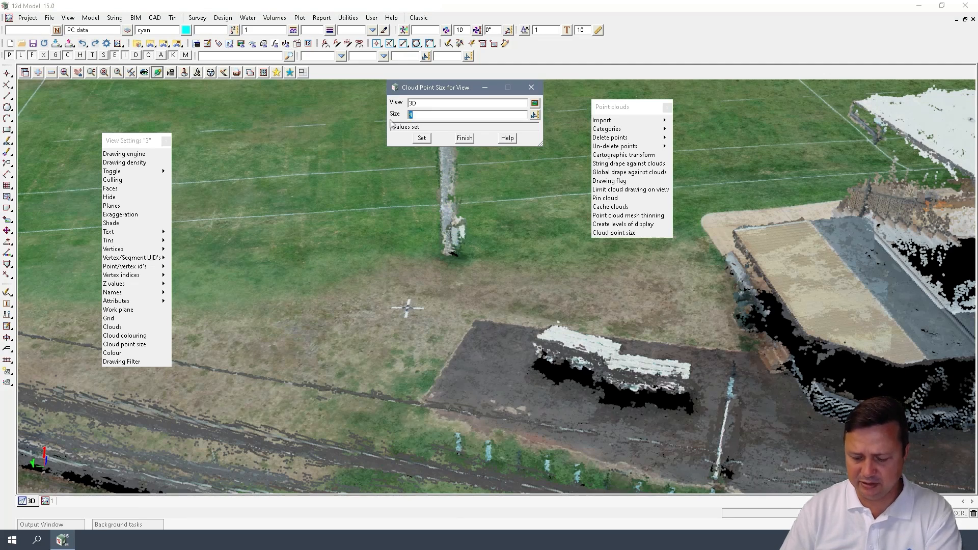
type("2")
left_click(422, 138)
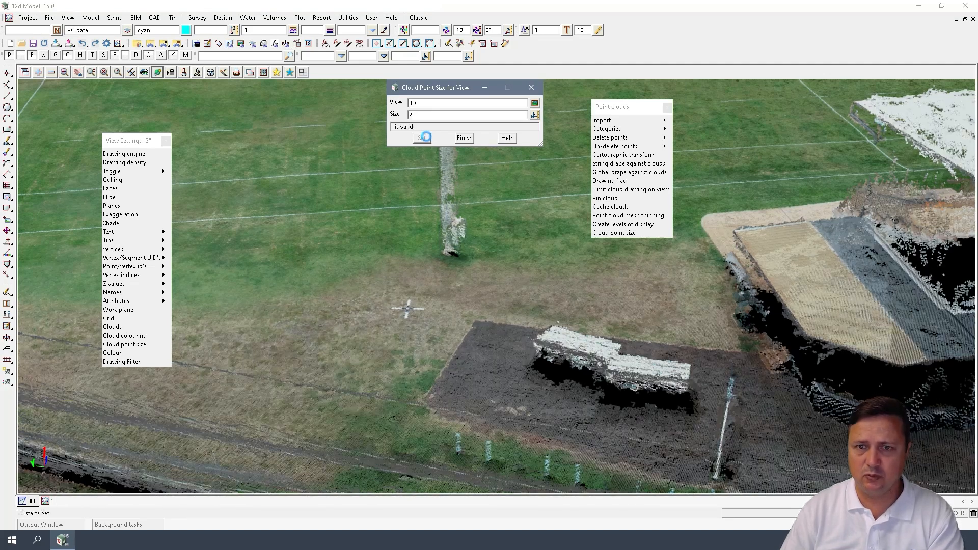
scroll(439, 219, "down", 1)
left_click_drag(399, 256, 468, 252)
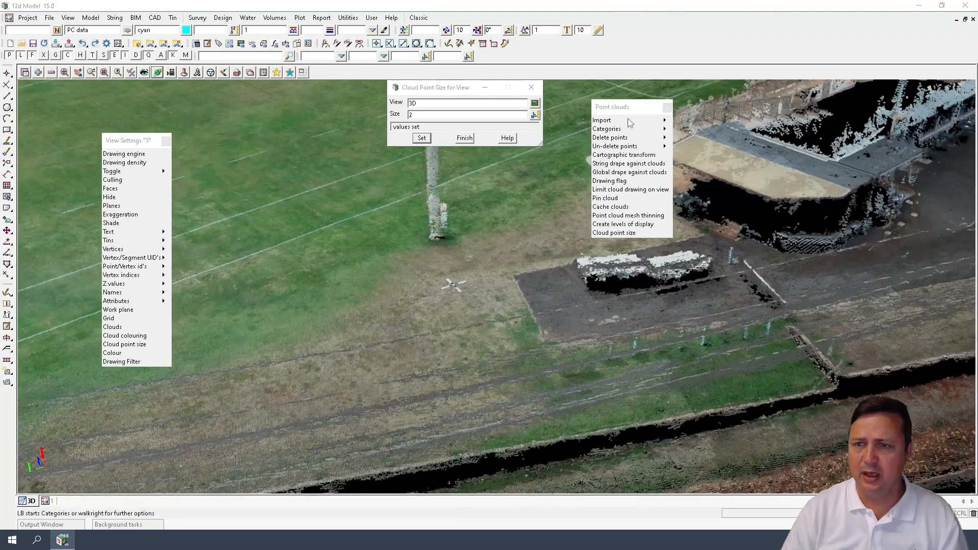
Close the Point clouds menu and set the 3D view's cloud colour mode to Categories
left_click(669, 109)
left_click_drag(148, 145, 78, 110)
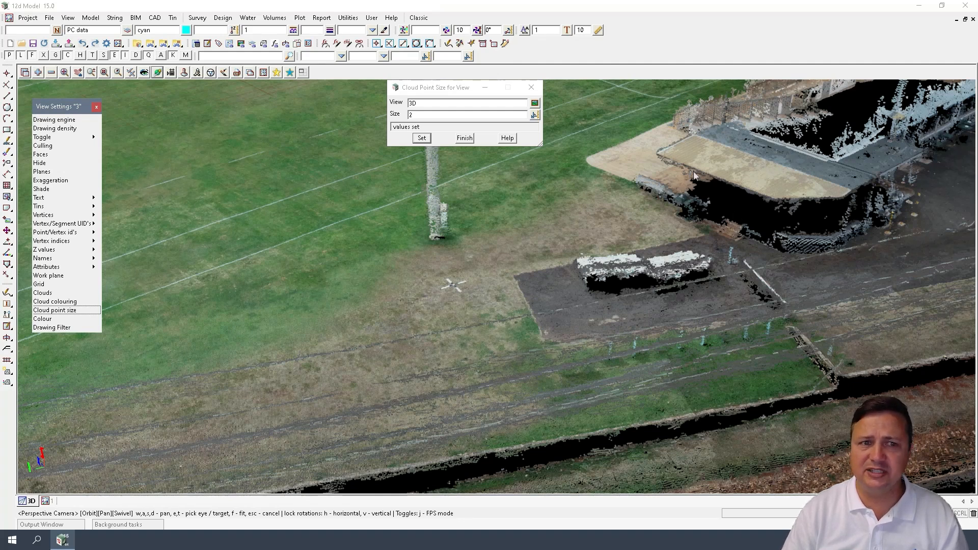
left_click(57, 302)
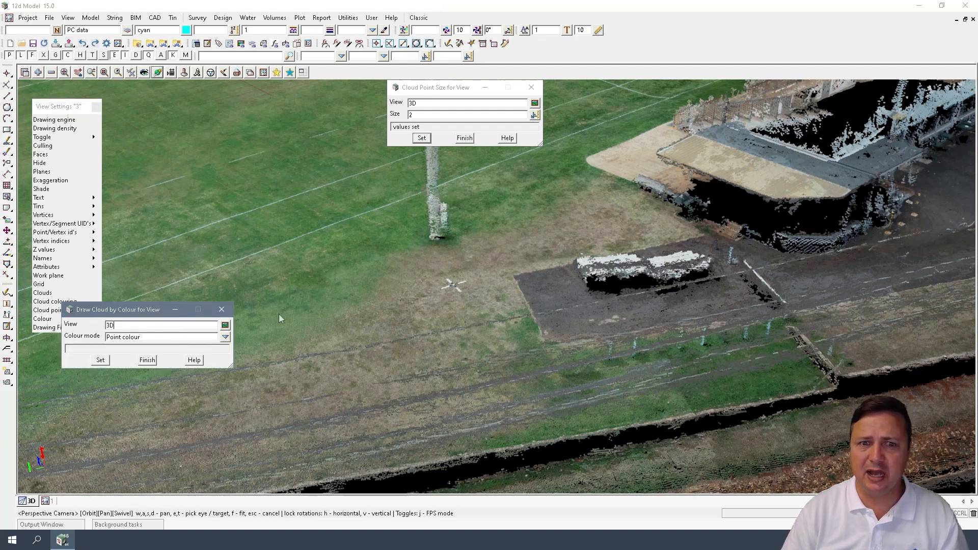
left_click(224, 337)
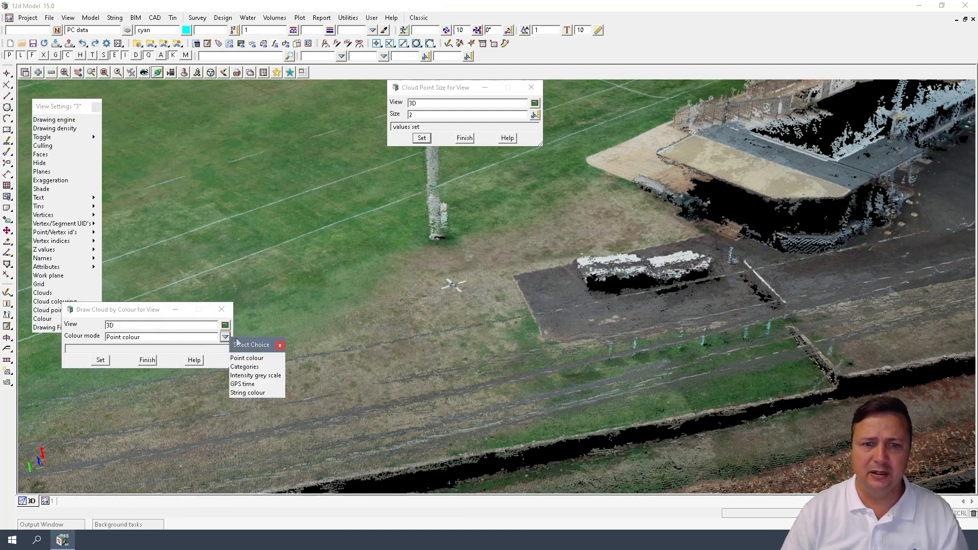
left_click(248, 367)
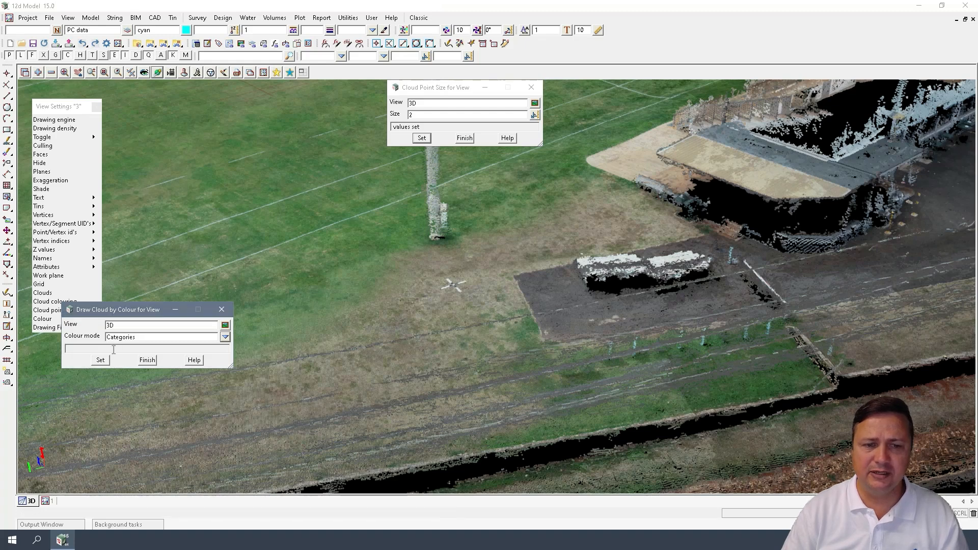
left_click(100, 360)
Examine the category colours across the oval, grandstand, road and light poles in the 3D view
scroll(576, 346, "down", 3)
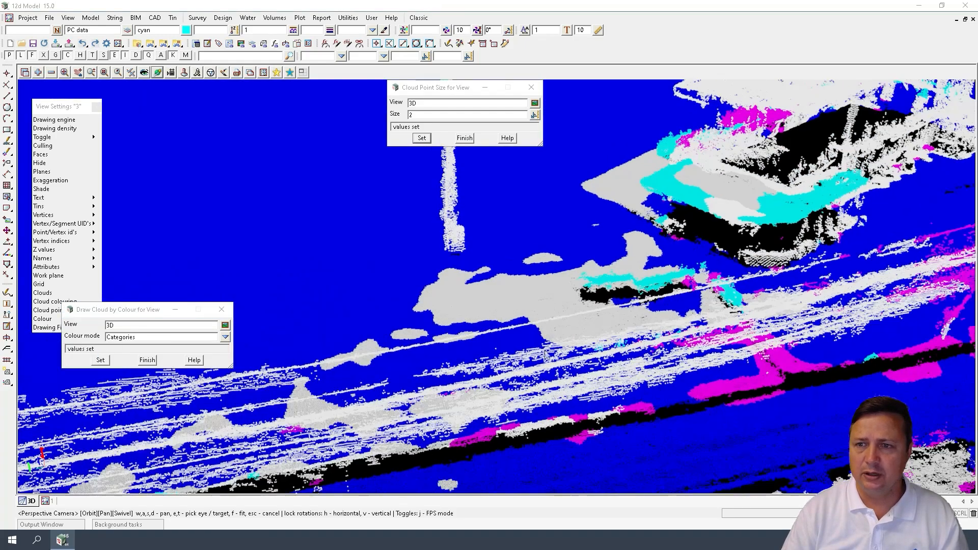
middle_click_drag(577, 347, 561, 279)
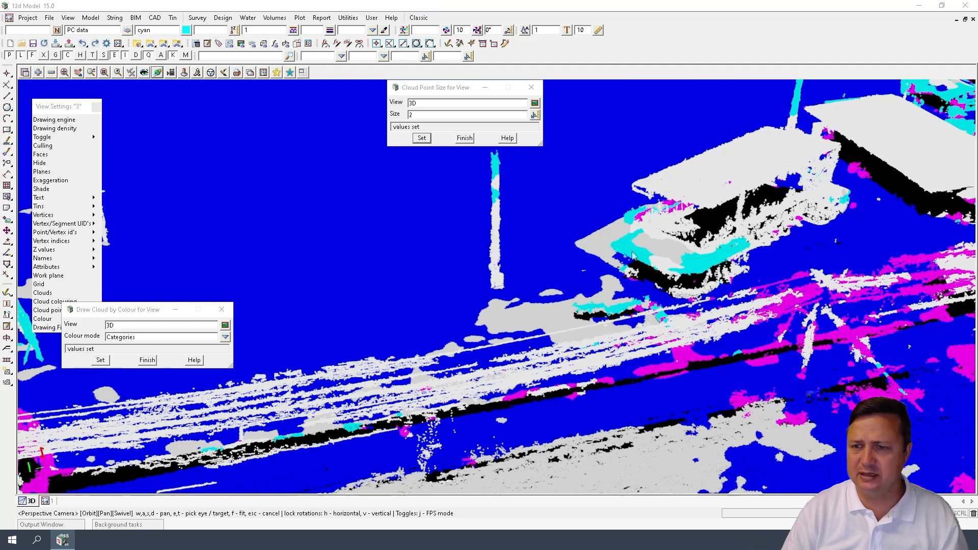
key("s")
key("s")
key("s")
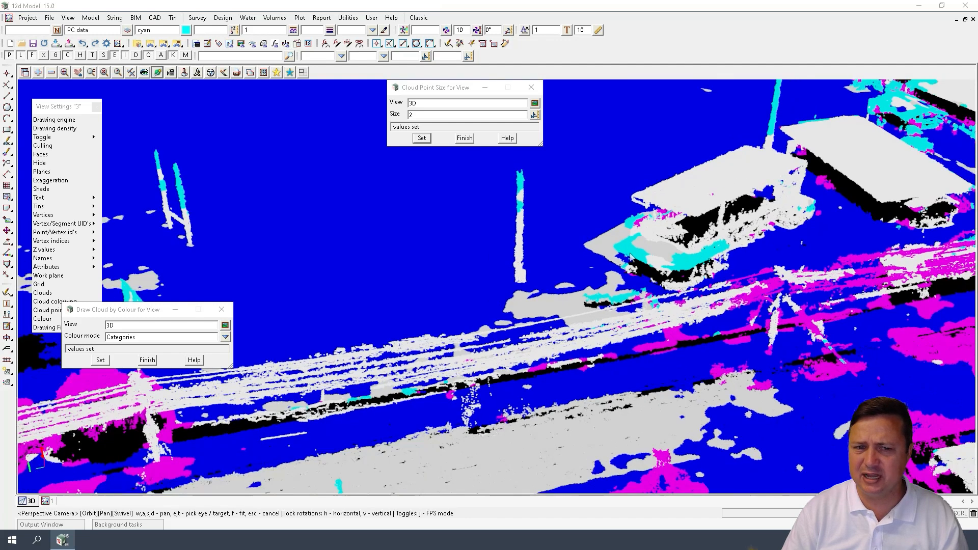
key("s")
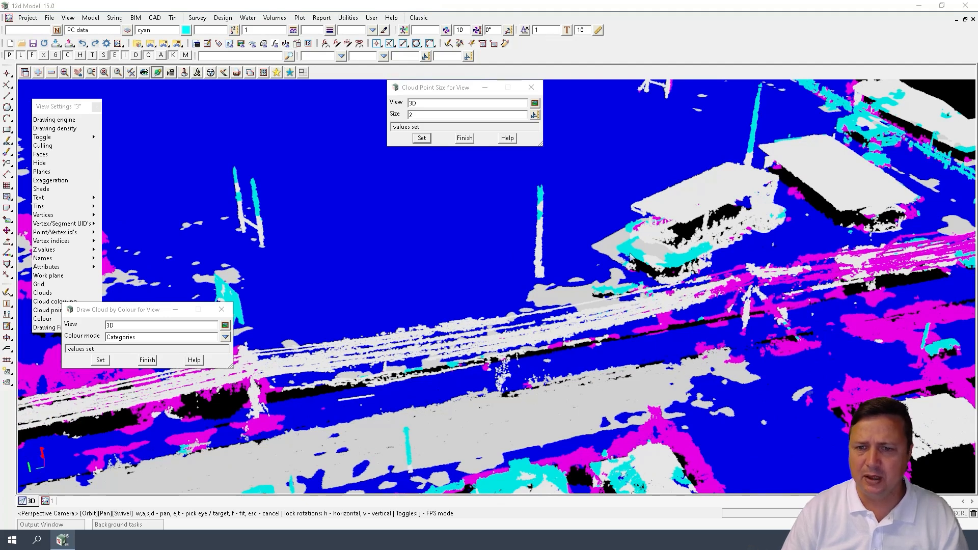
left_click_drag(633, 261, 685, 224)
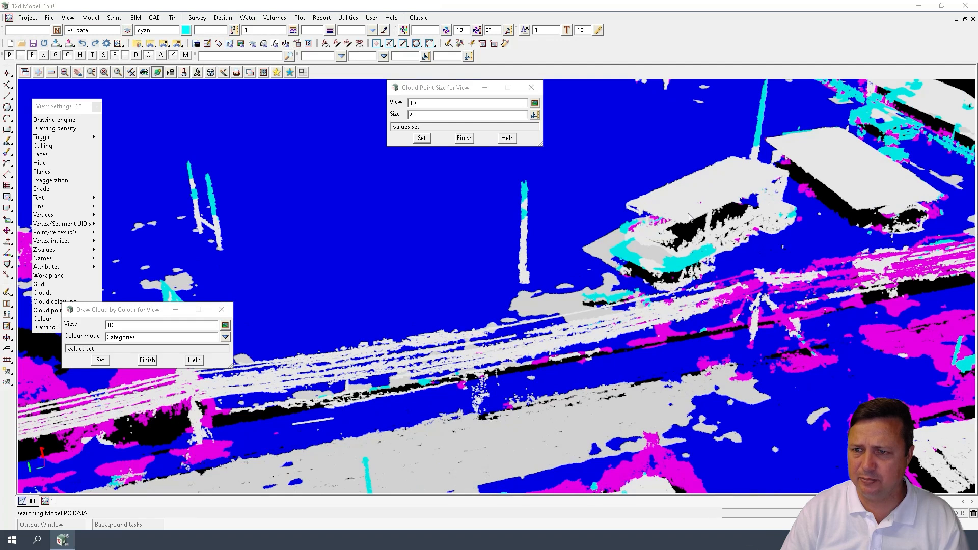
Inquire on the point cloud at a blue area of the oval to read its classification
scroll(688, 217, "up", 2)
key("F2")
left_click(688, 217)
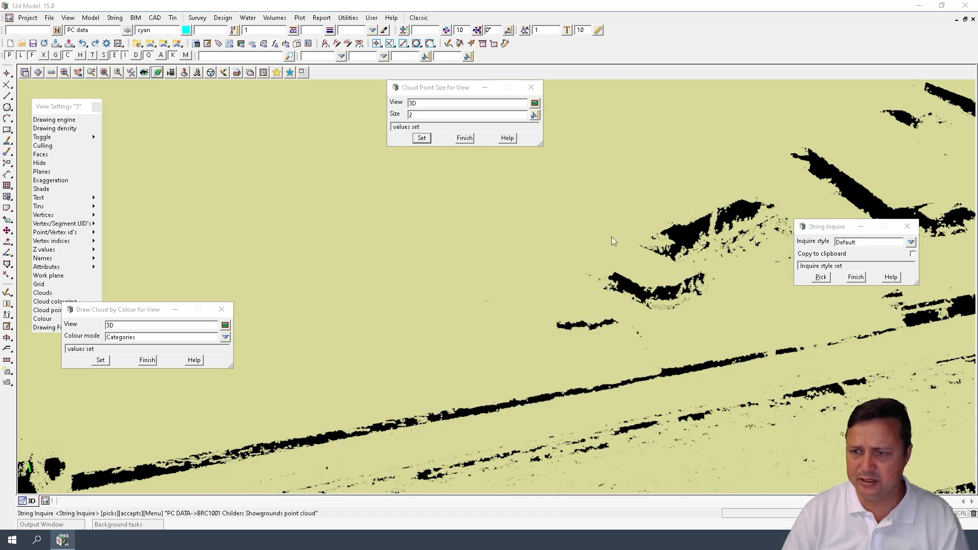
left_click(538, 293)
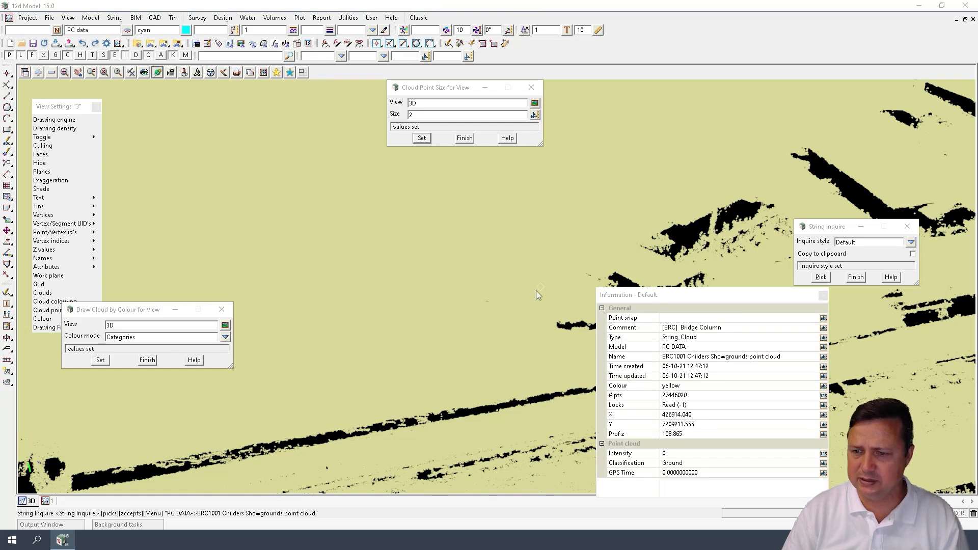
left_click(515, 350)
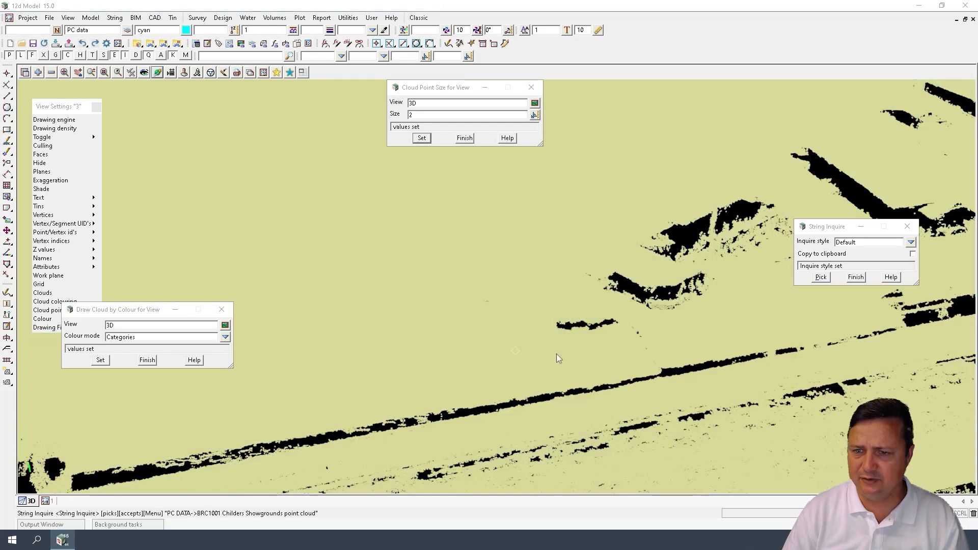
key("Escape")
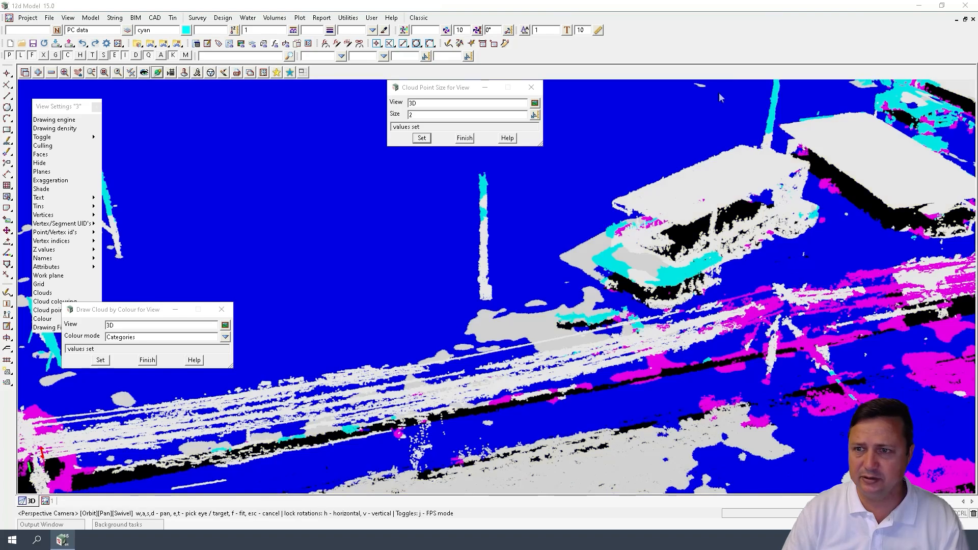
Inquire on a cyan point beside the grandstand and a magenta point near the road to read their classifications
left_click(602, 262)
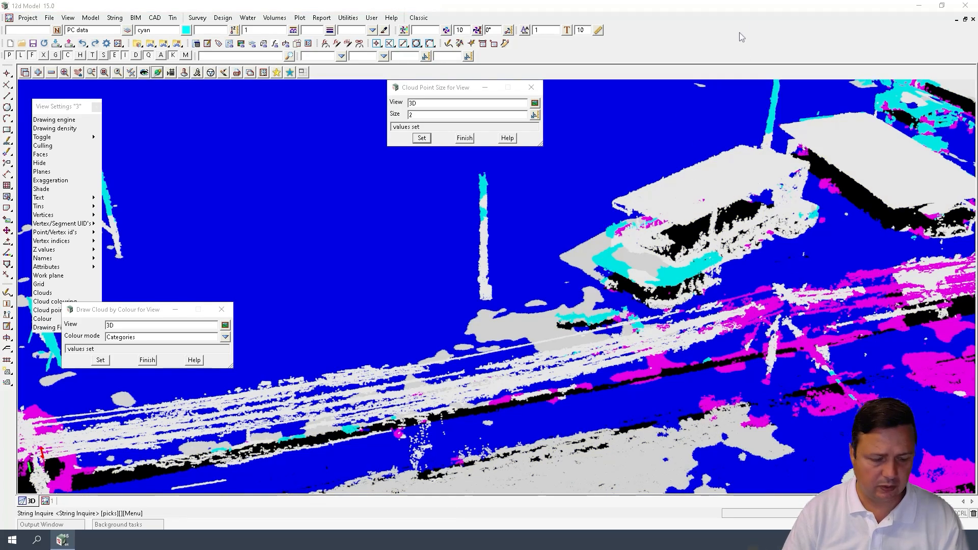
key("F2")
left_click(602, 262)
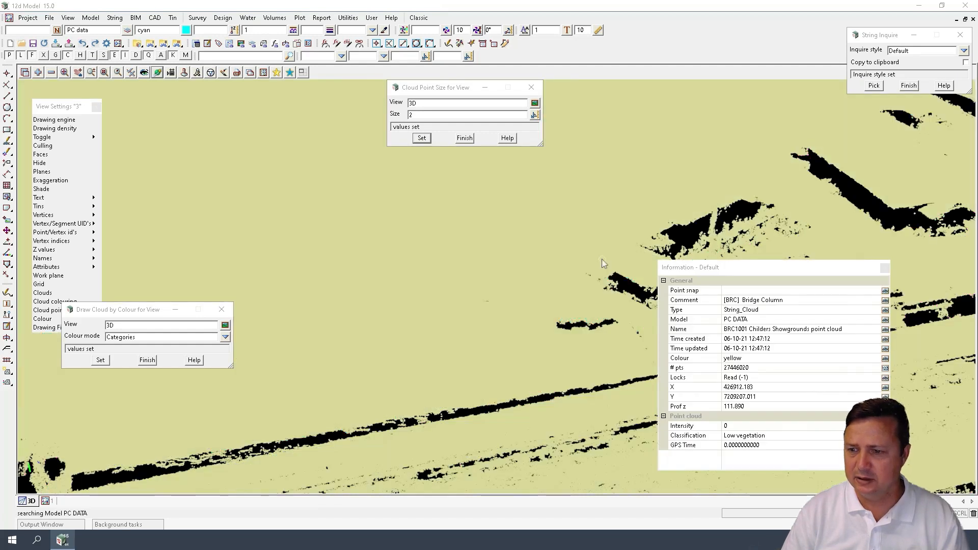
key("Escape")
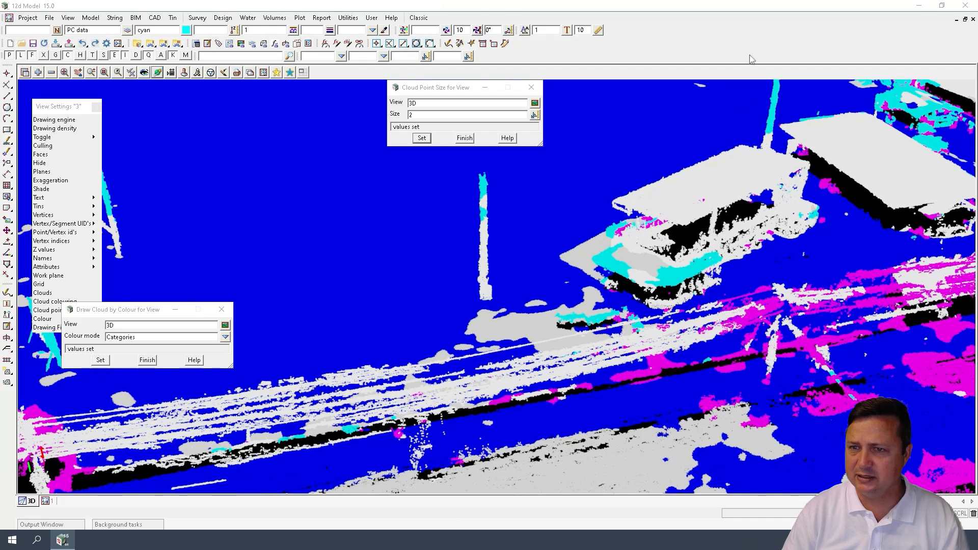
key("F2")
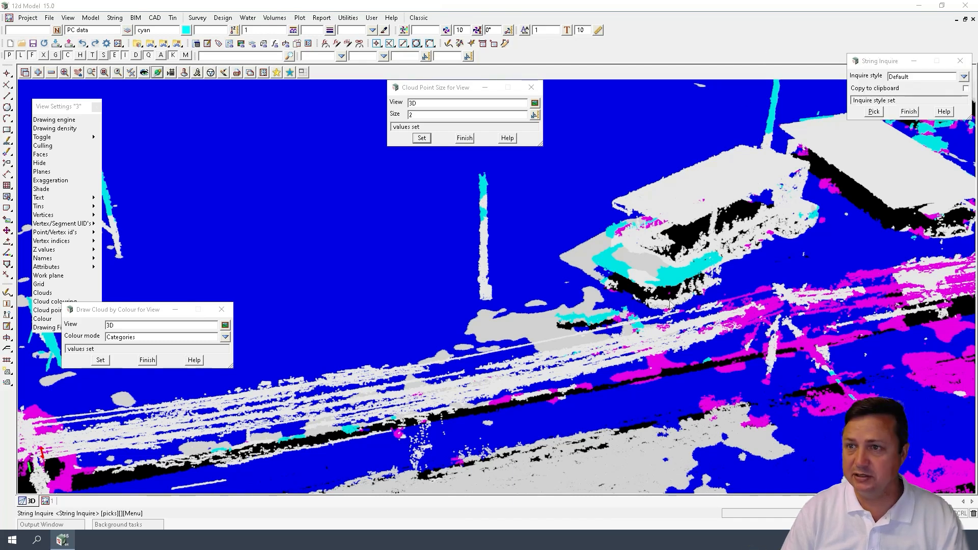
left_click(659, 362)
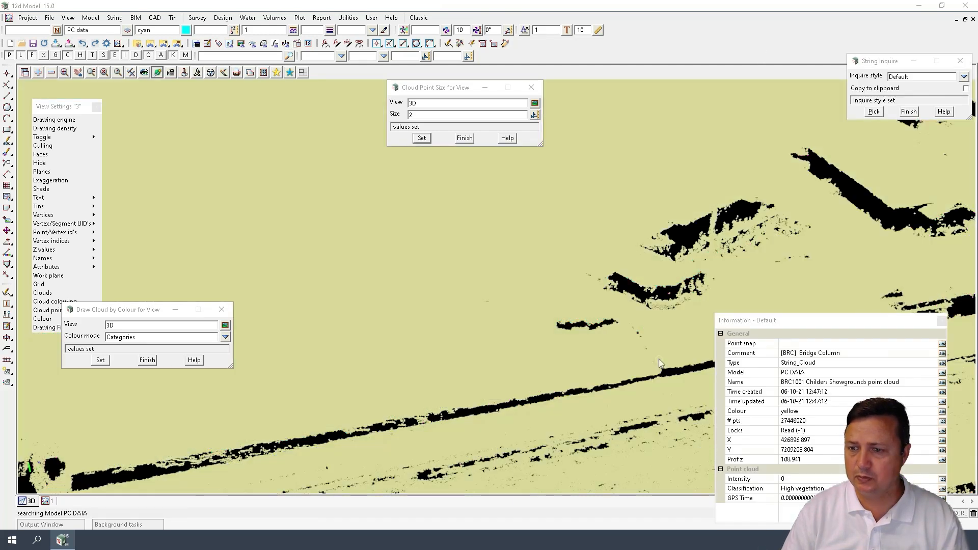
left_click(909, 112)
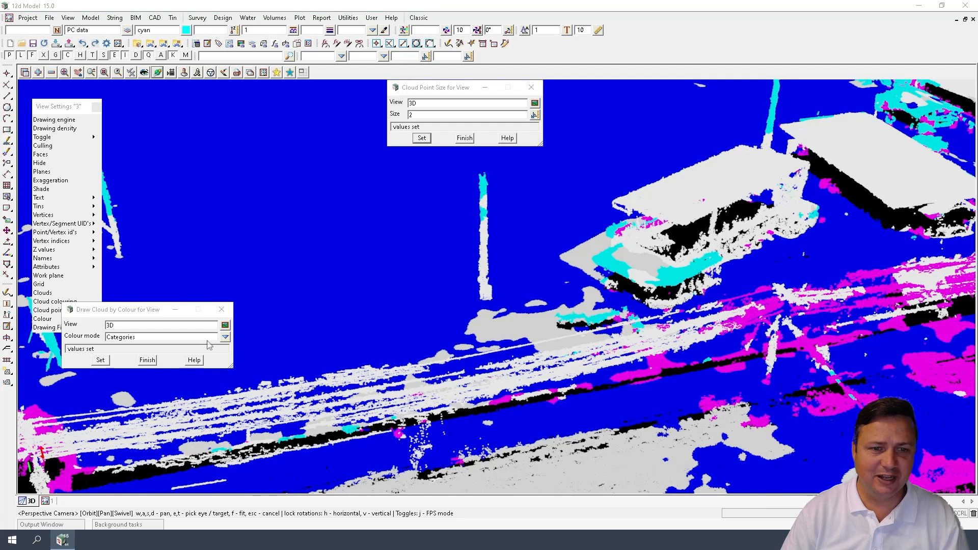
Set the 3D view's cloud colour mode to Intensity grey scale
left_click(224, 337)
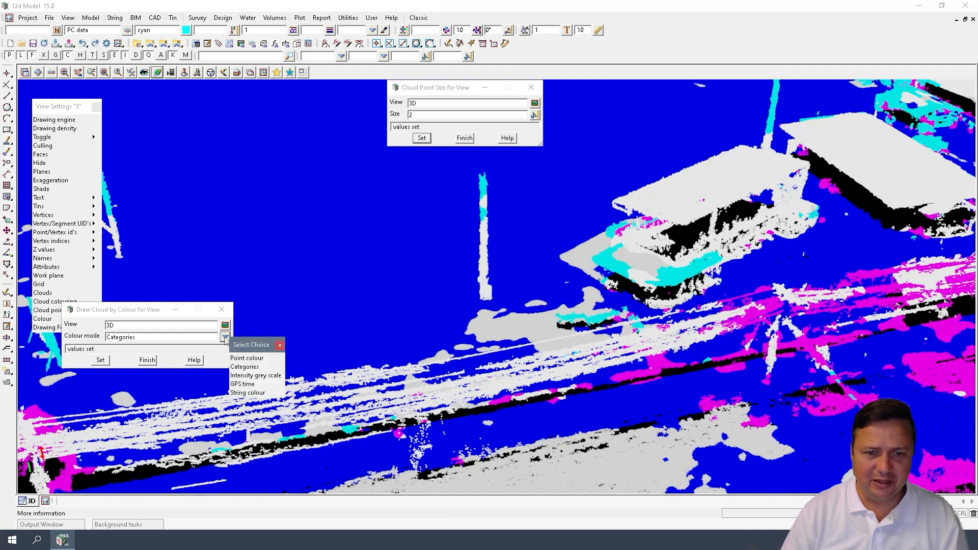
left_click(249, 376)
left_click(101, 360)
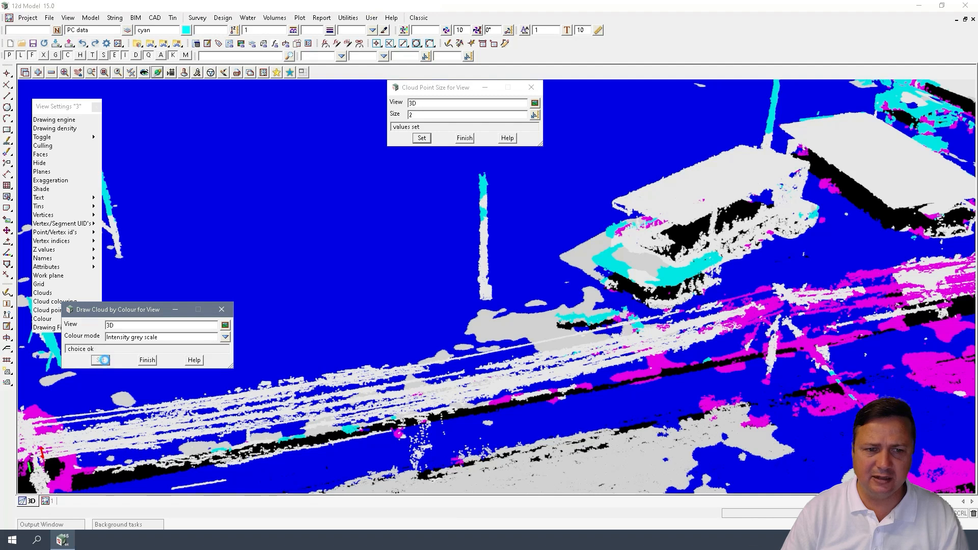
left_click(417, 362)
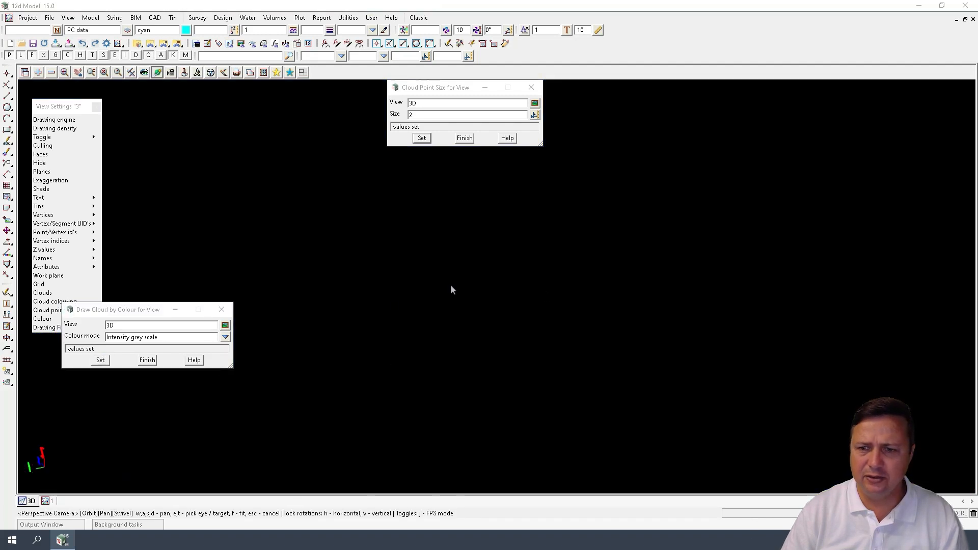
Change the cloud colour mode of the 3D view to GPS time
left_click(226, 338)
left_click(243, 384)
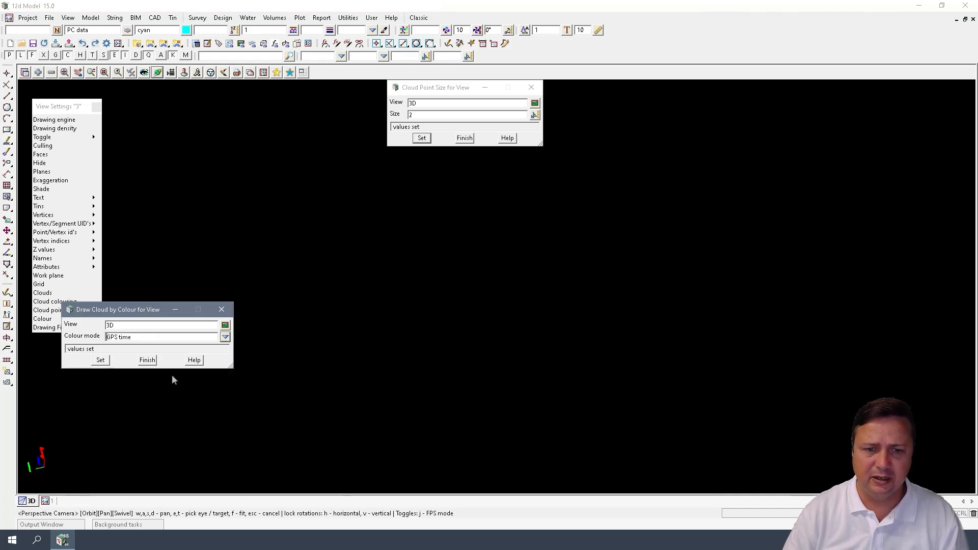
left_click(101, 360)
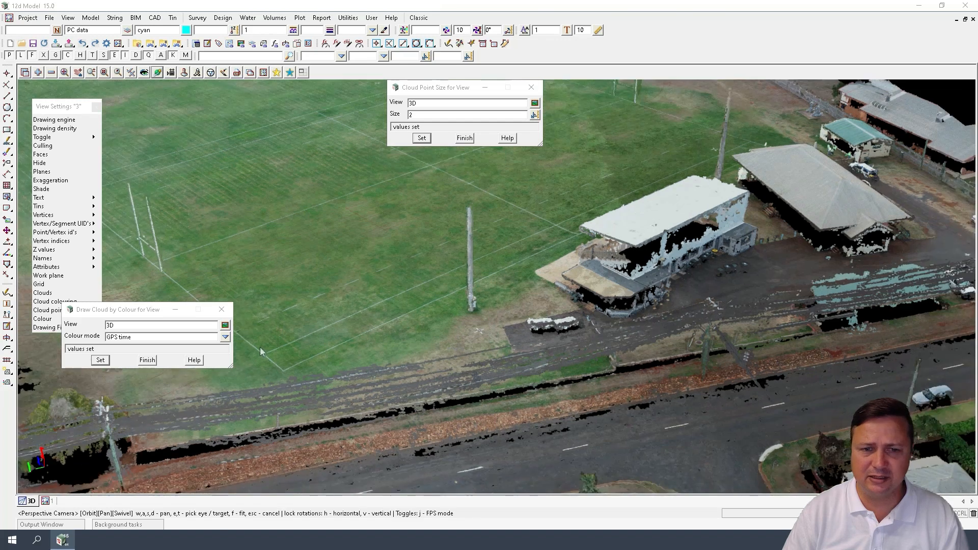
Apply the String colour mode to the point cloud in the 3D view
left_click(225, 337)
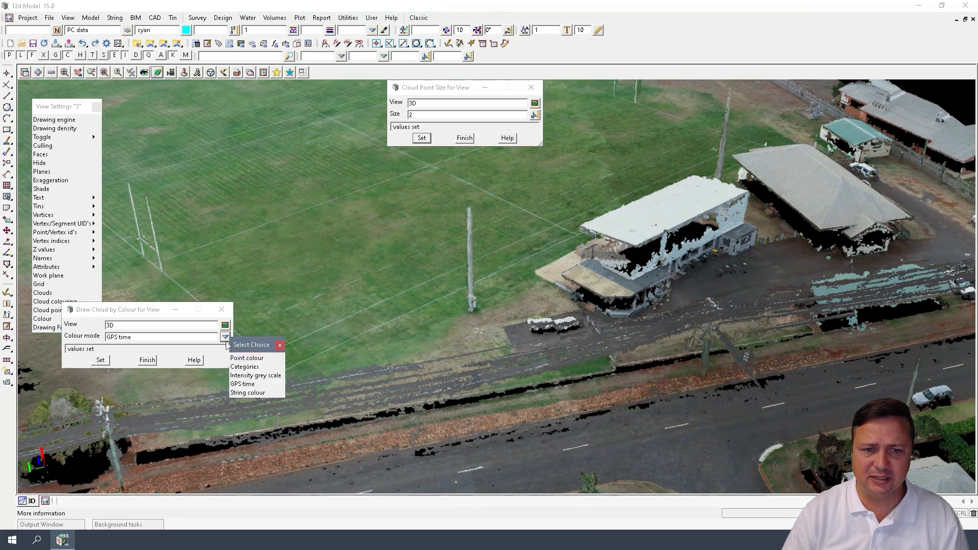
left_click(243, 392)
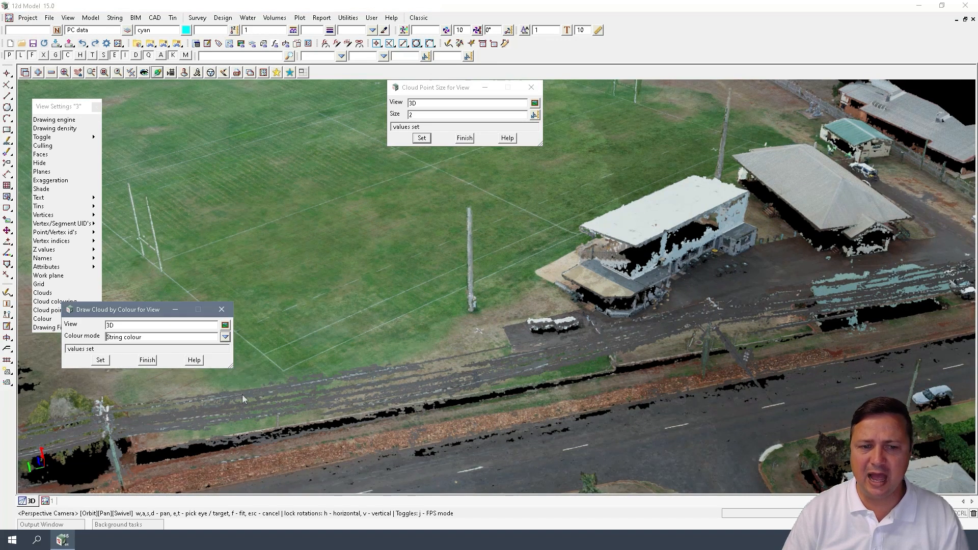
left_click(101, 360)
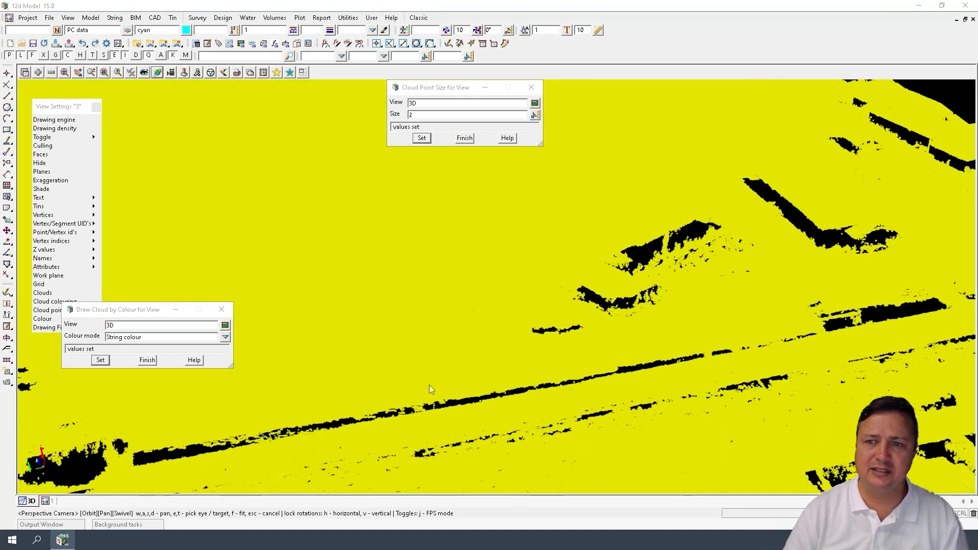
Return the 3D view's cloud colouring to Point colour
left_click(225, 337)
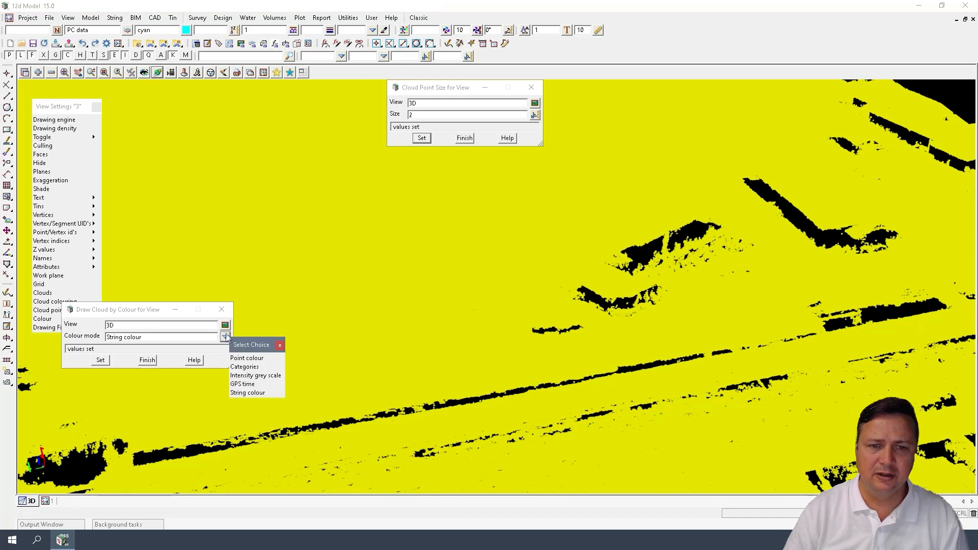
left_click(248, 364)
left_click(100, 360)
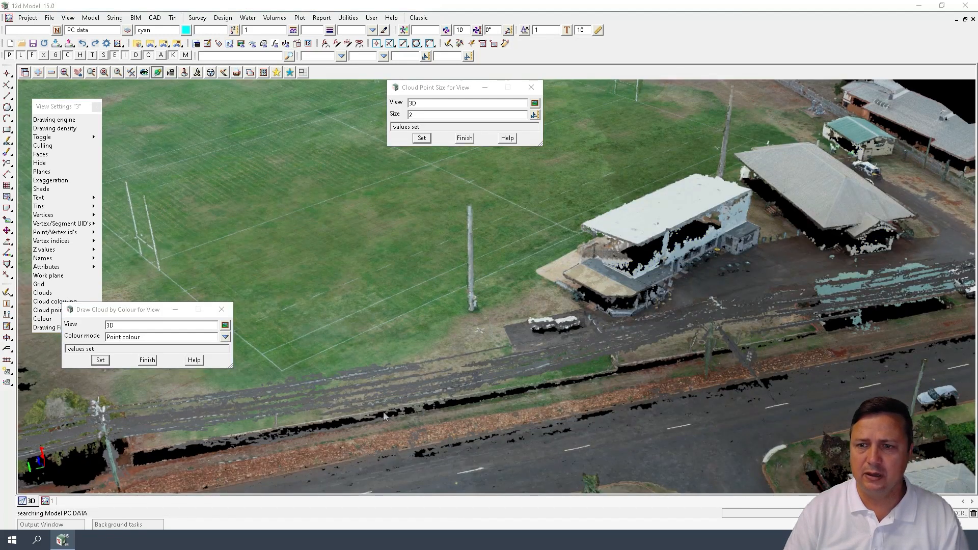
scroll(383, 411, "down", 3)
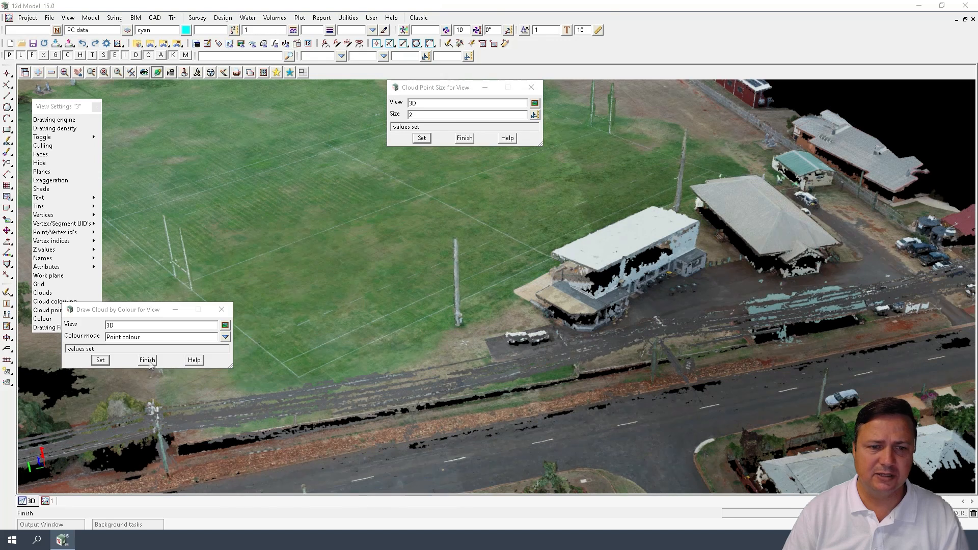
Finish the cloud colouring and cloud point size dialogs and close the view settings list
left_click(149, 361)
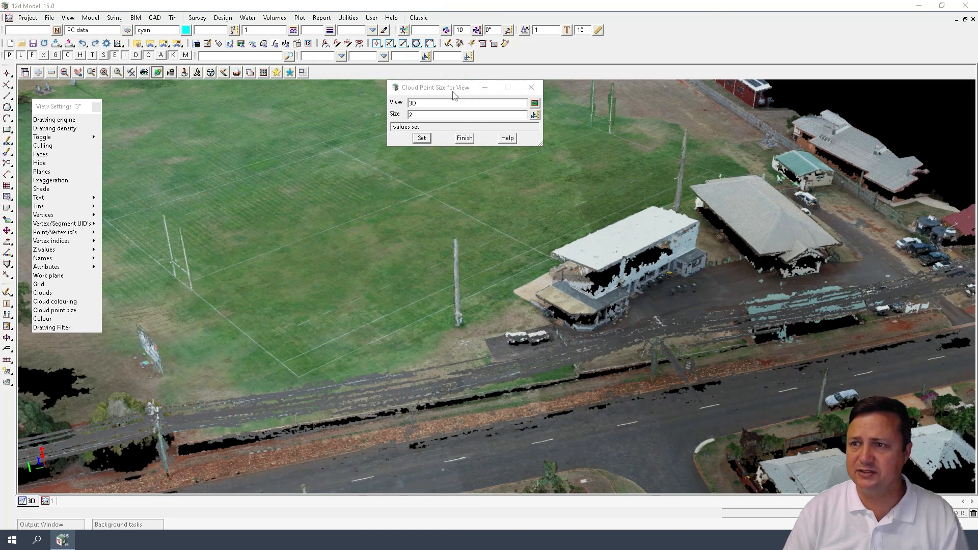
left_click(464, 138)
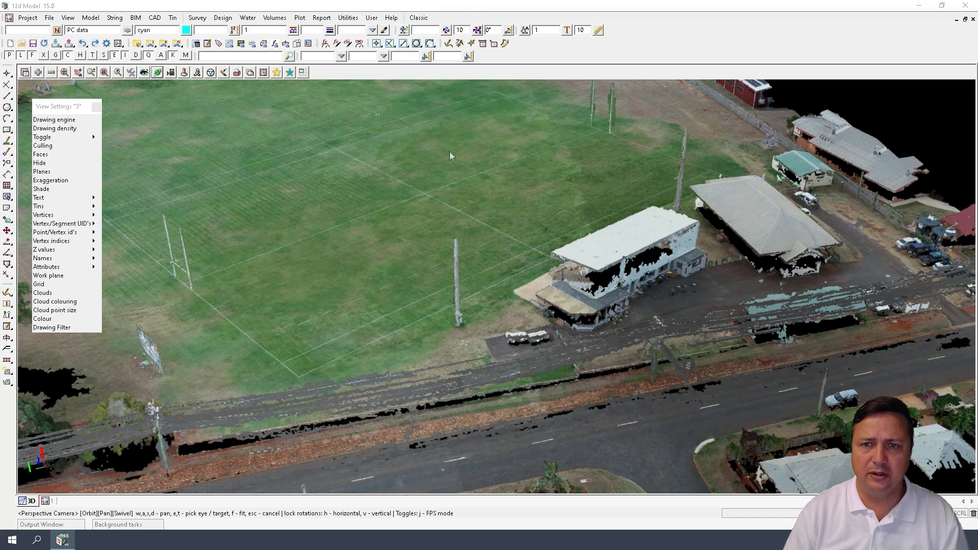
left_click(95, 108)
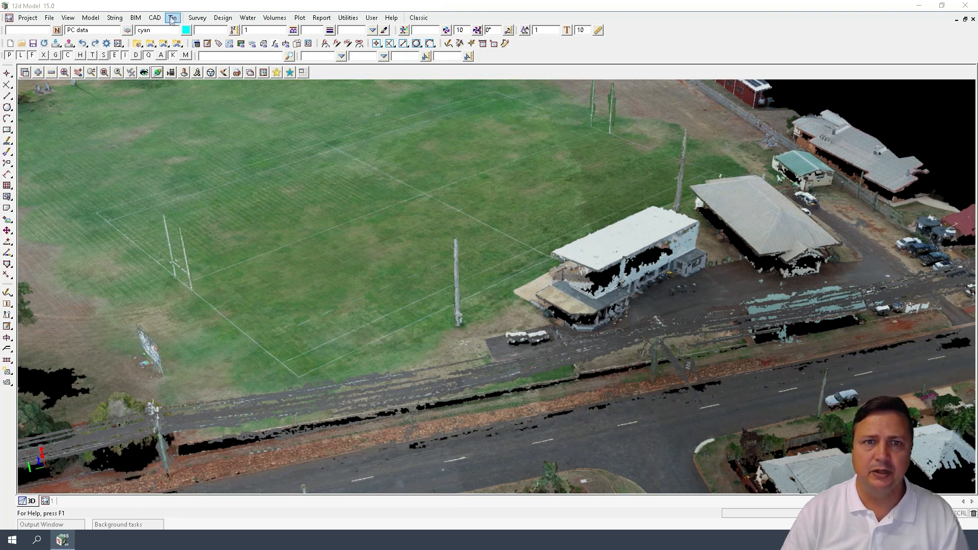
Start the Global LAS categories command from the point cloud tools
left_click(126, 20)
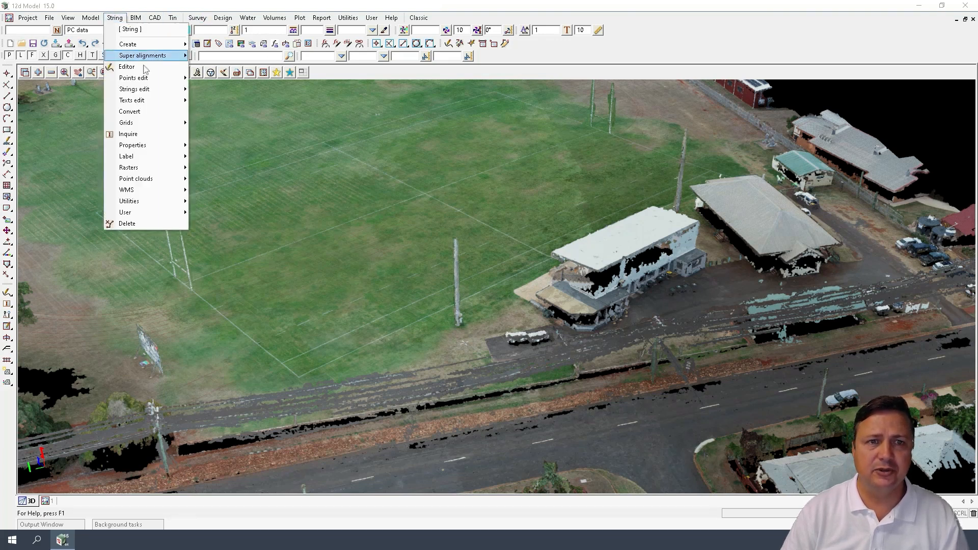
mouse_move(159, 179)
left_click(227, 182)
left_click_drag(262, 189, 642, 27)
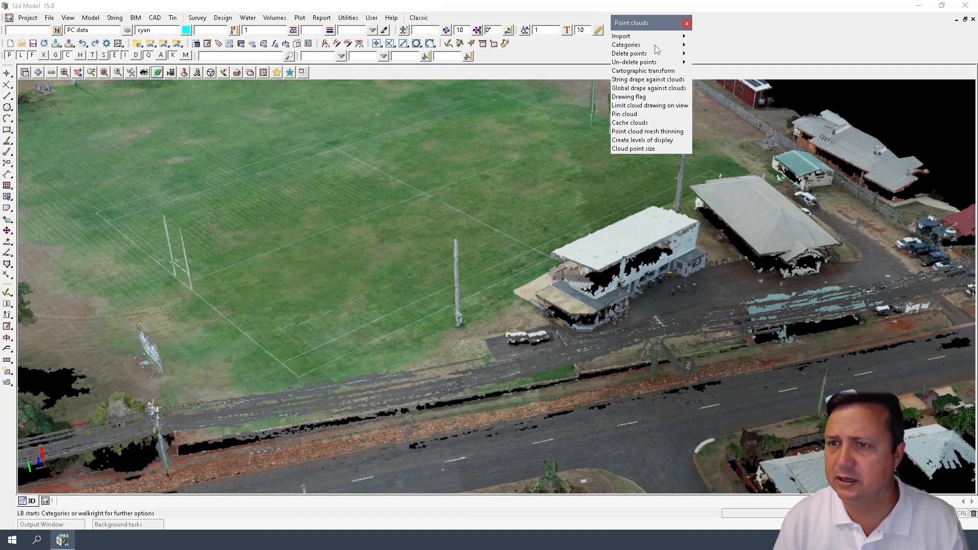
left_click(684, 46)
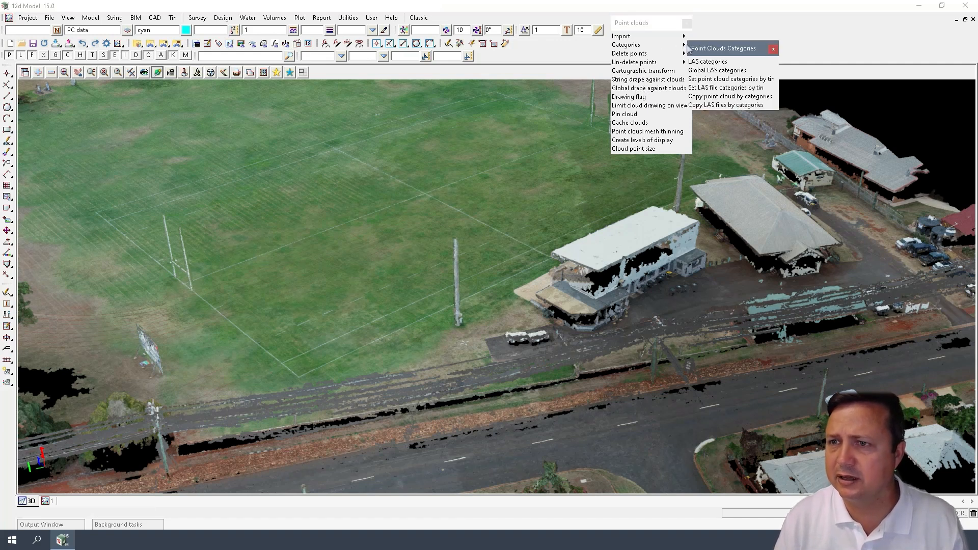
left_click(715, 71)
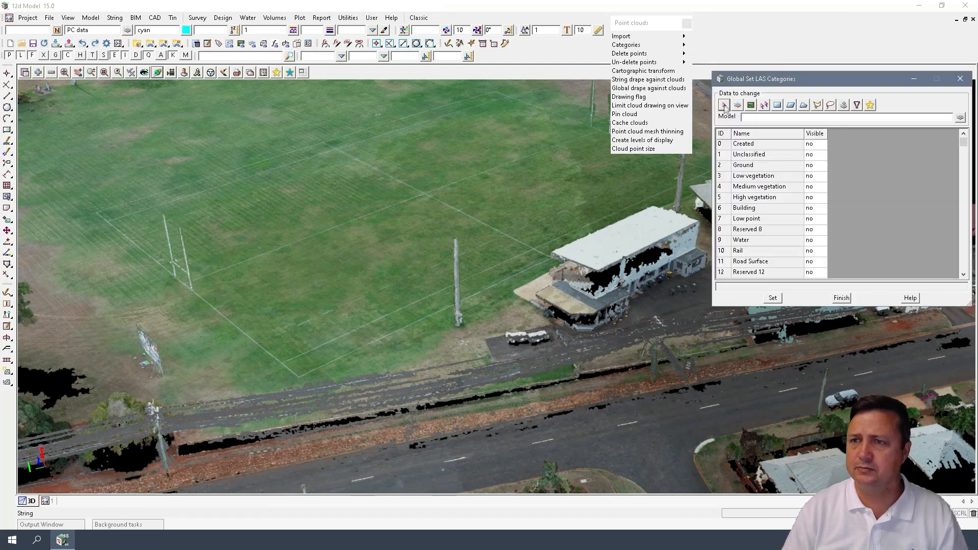
Choose the PC DATA model as the data to change by picking the point cloud in the 3D view
left_click_drag(753, 121, 537, 170)
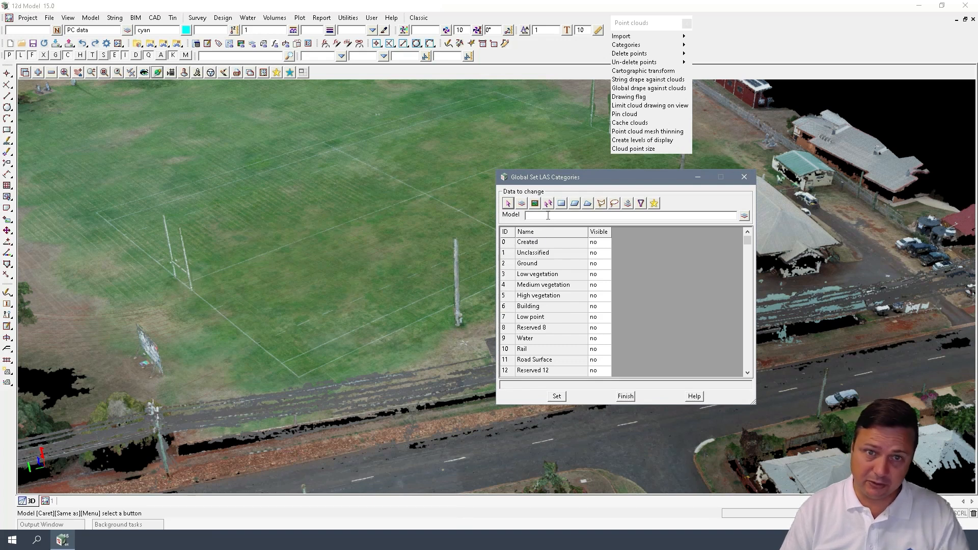
left_click(536, 201)
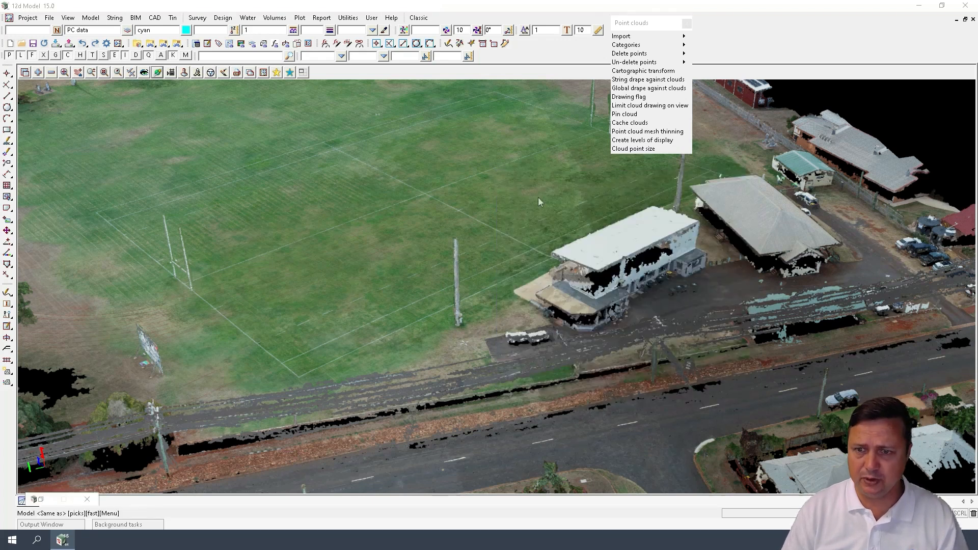
left_click(538, 197)
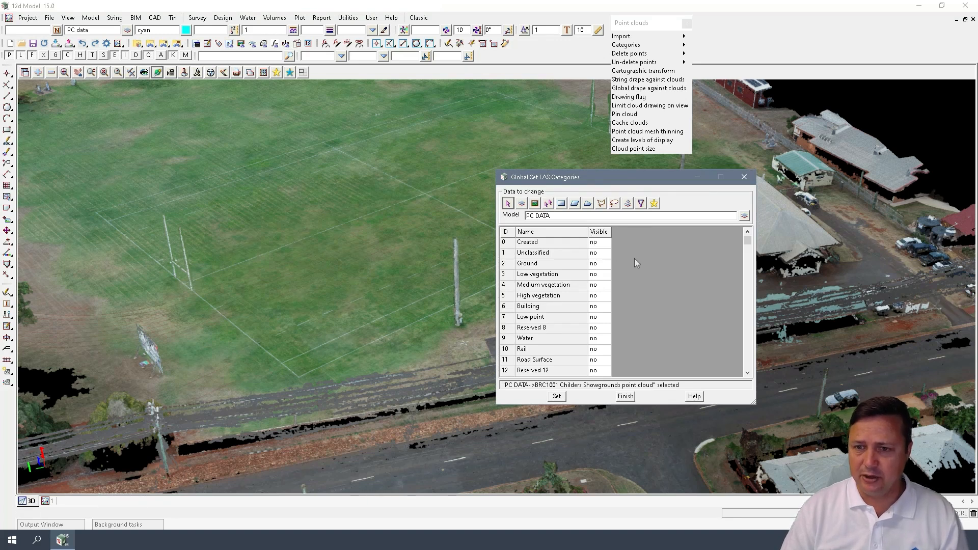
Make only the Ground category visible for the PC DATA model, apply the change and finish the Global Set LAS Categories dialog
left_click(601, 233)
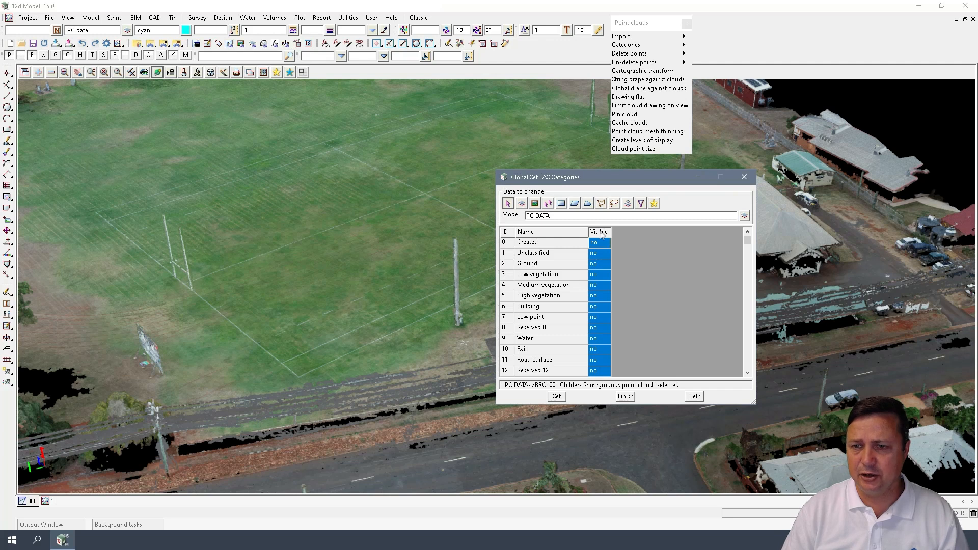
left_click(546, 232)
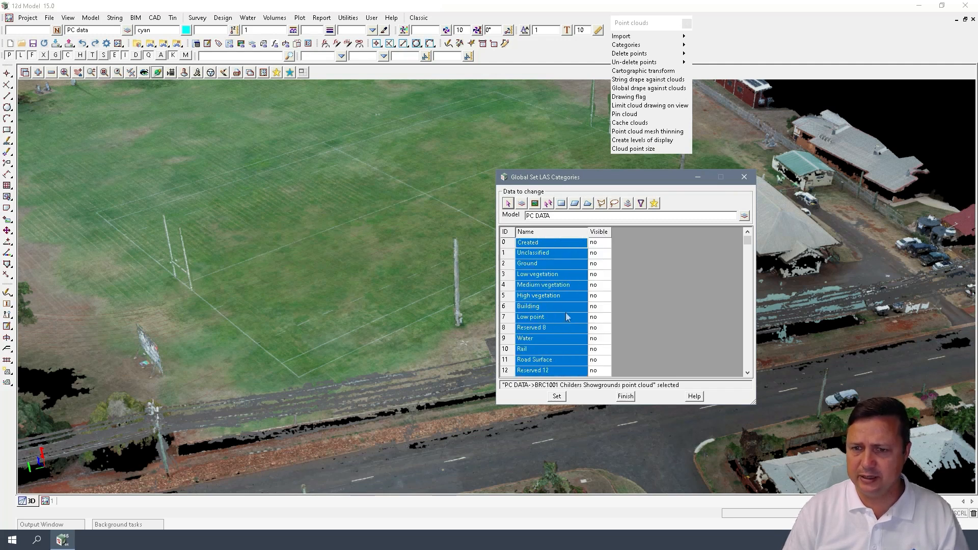
left_click(597, 265)
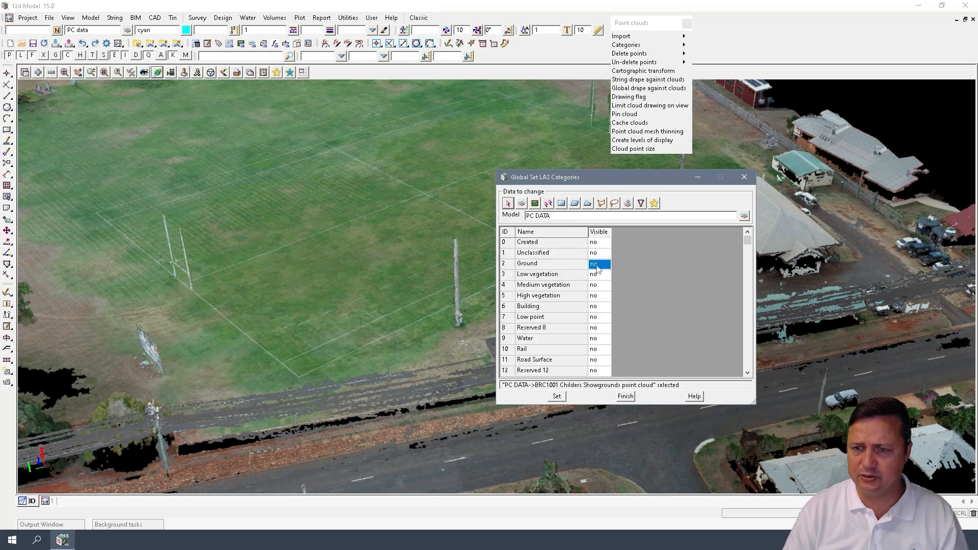
left_click(597, 267)
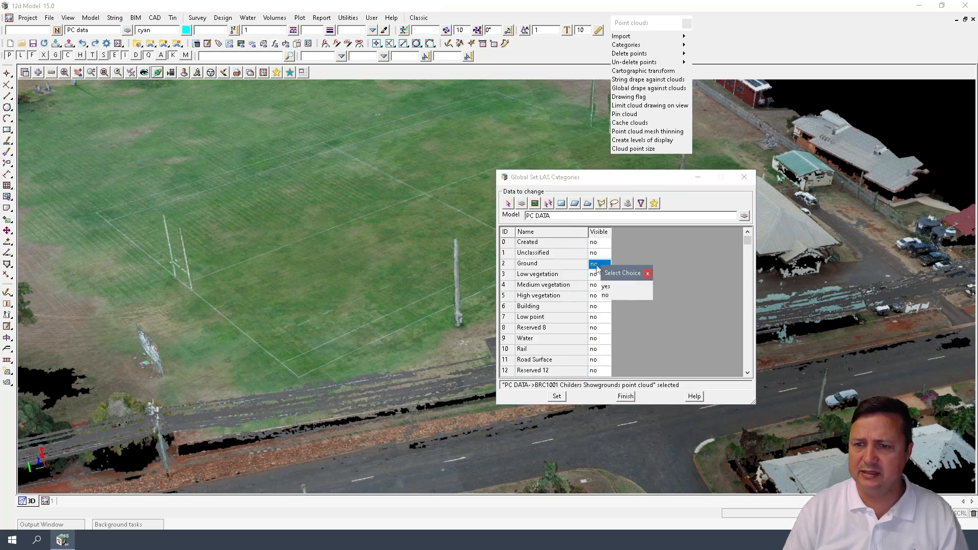
left_click(611, 289)
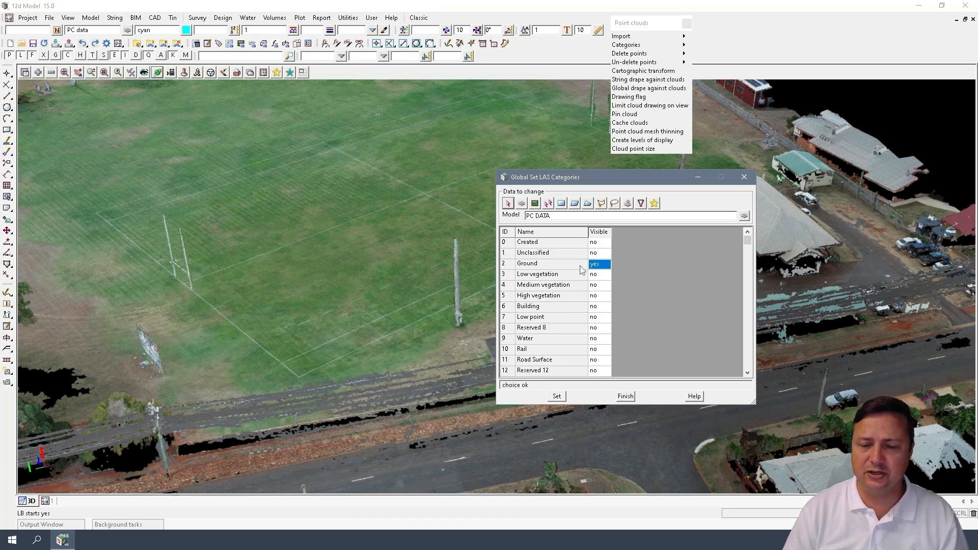
left_click(557, 397)
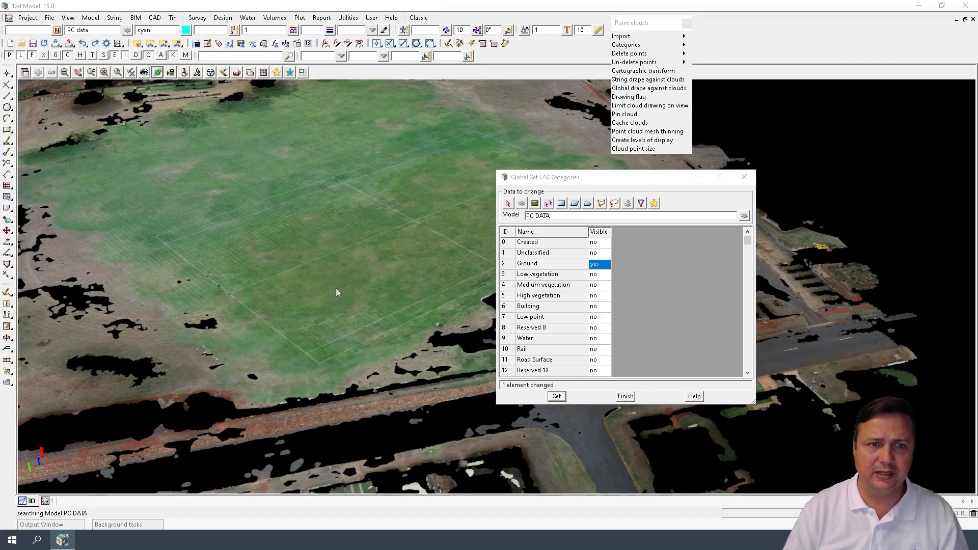
left_click_drag(336, 288, 398, 326)
left_click(625, 396)
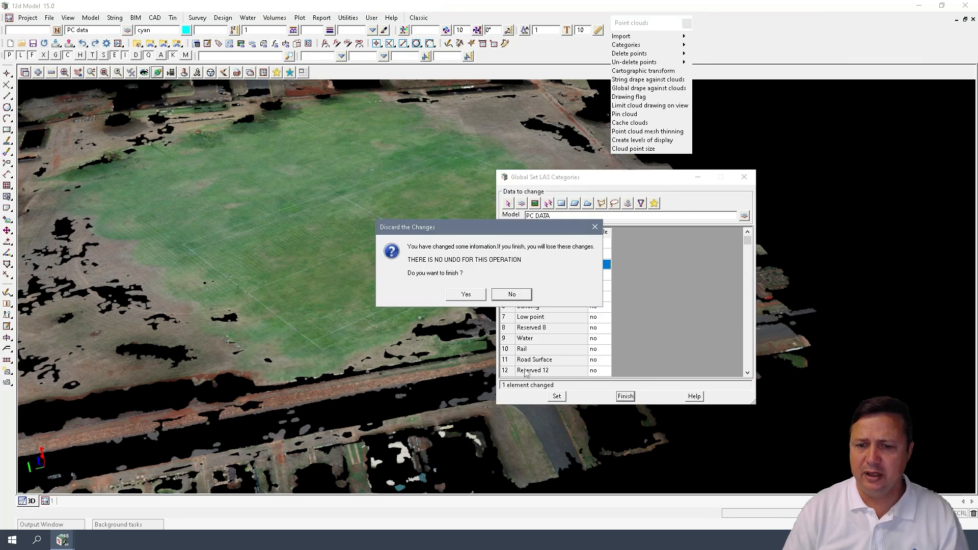
left_click(466, 294)
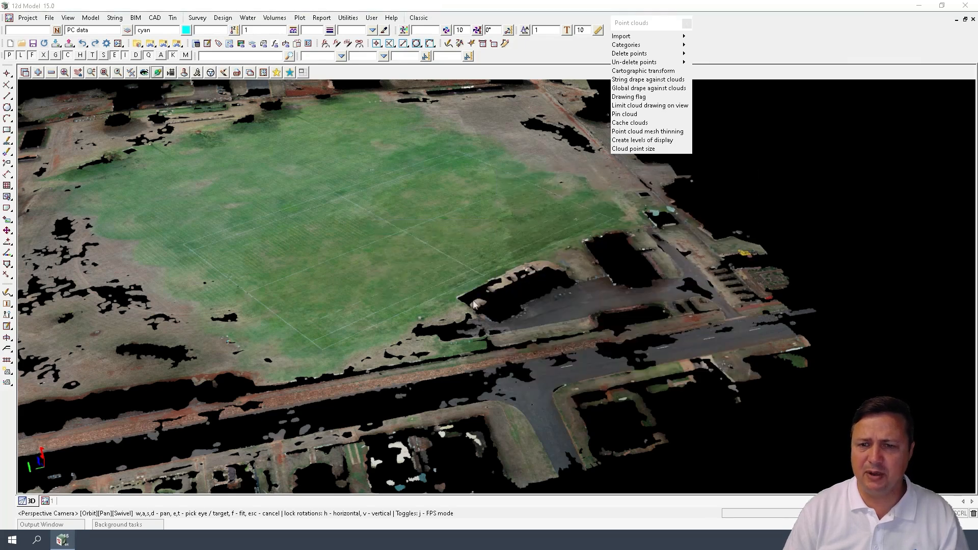
Examine the ground-only point cloud around the oval, buildings and road from another angle in the 3D view
left_click(157, 73)
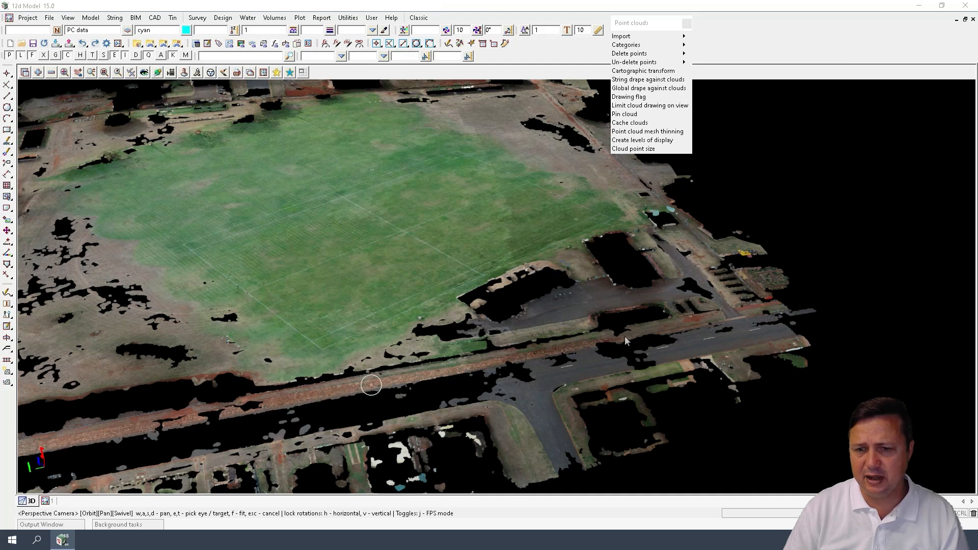
left_click_drag(646, 331, 484, 371)
scroll(505, 341, "down", 1)
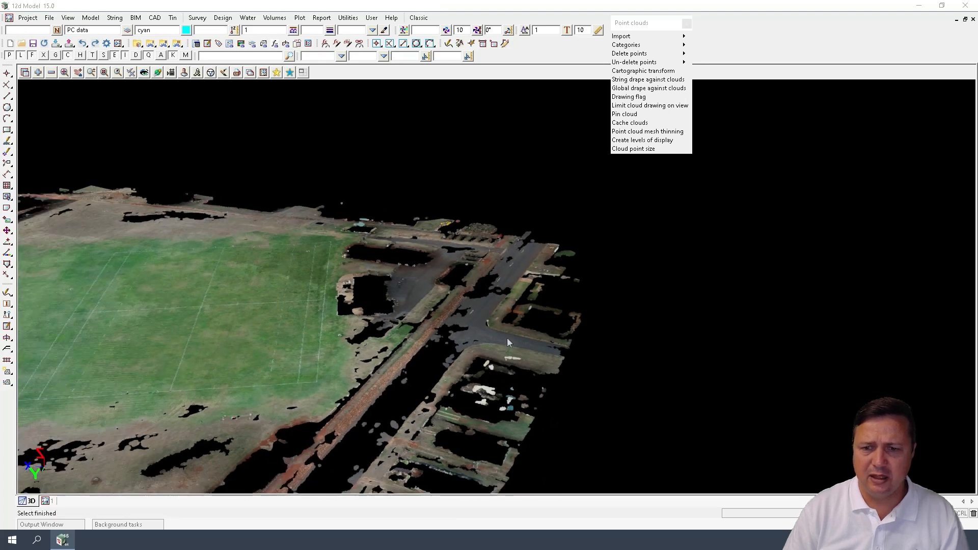
scroll(510, 335, "down", 1)
scroll(510, 335, "down", 1)
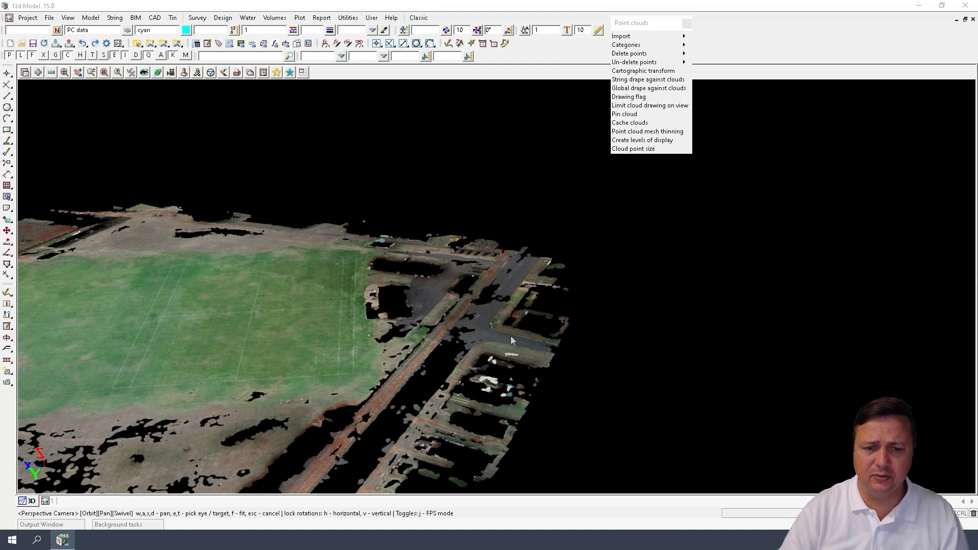
left_click_drag(627, 22, 614, 85)
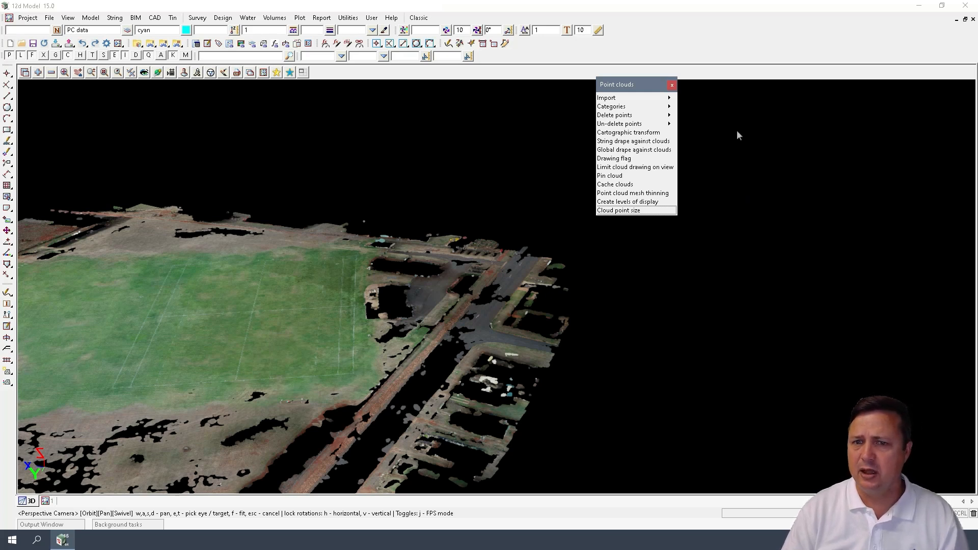
left_click(724, 249)
scroll(723, 246, "down", 2)
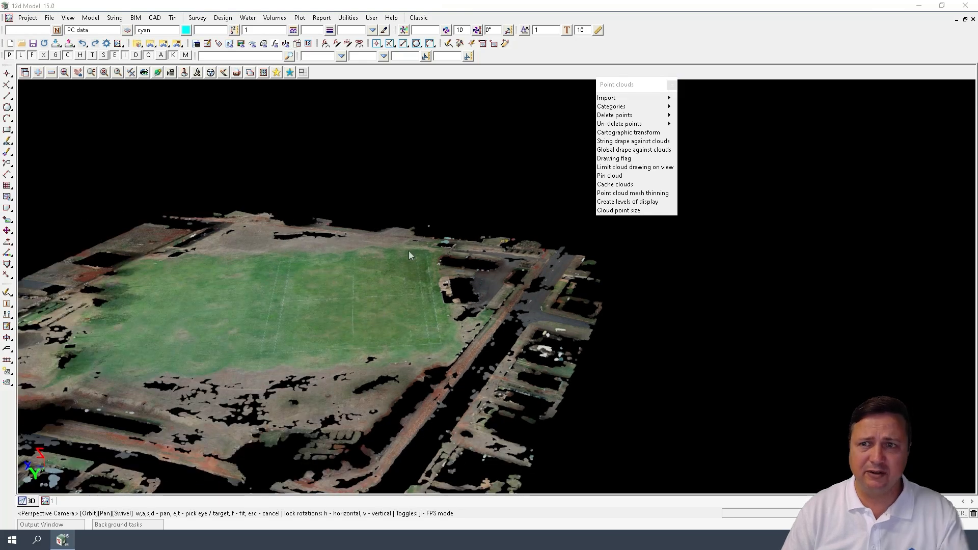
Retrieve the Model Information for the PC DATA model, read its extents and vertex count, and close the dialog
left_click(92, 19)
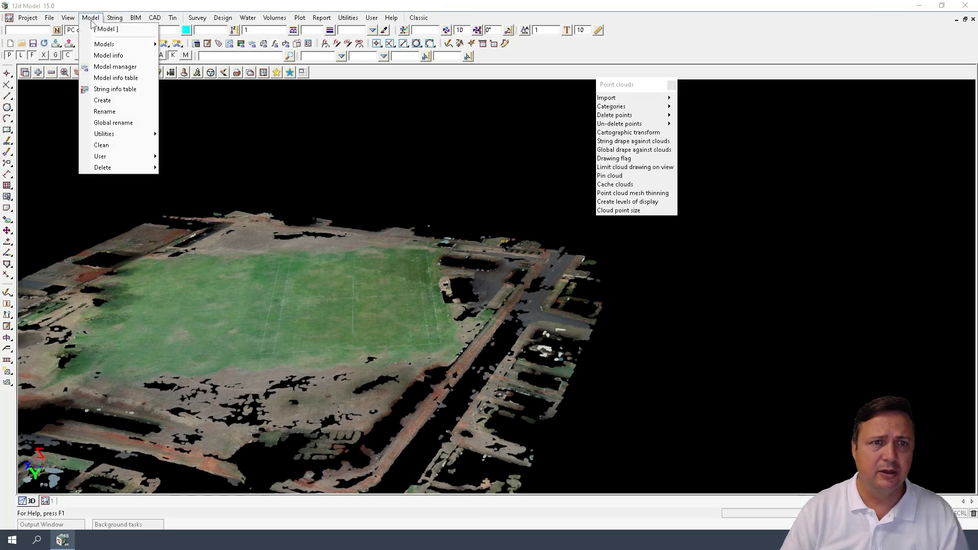
left_click(113, 56)
middle_click(199, 80)
left_click(209, 263)
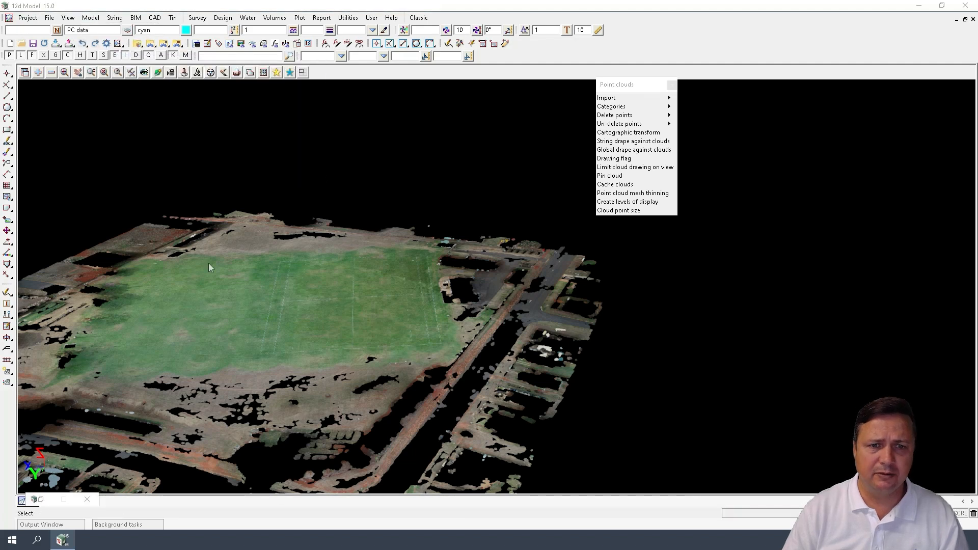
left_click(147, 172)
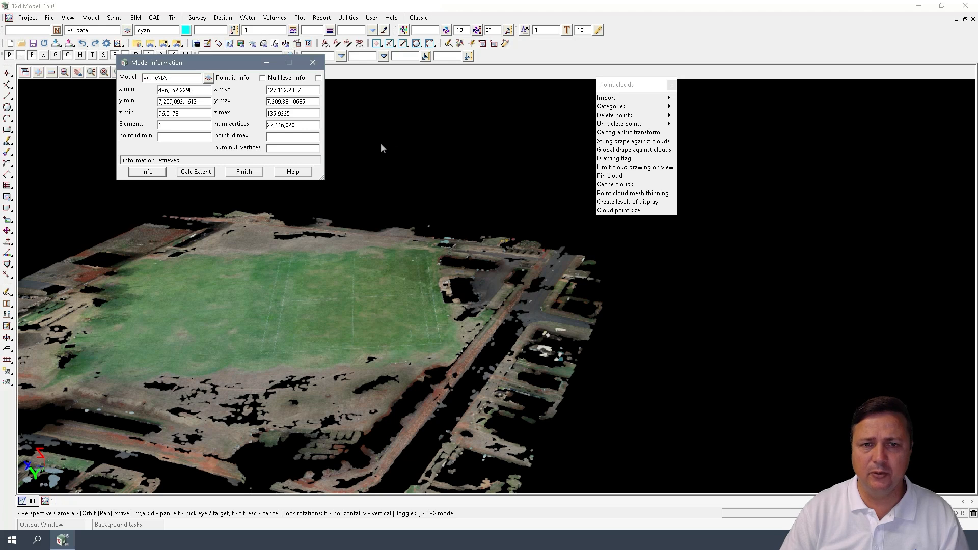
left_click_drag(210, 62, 252, 102)
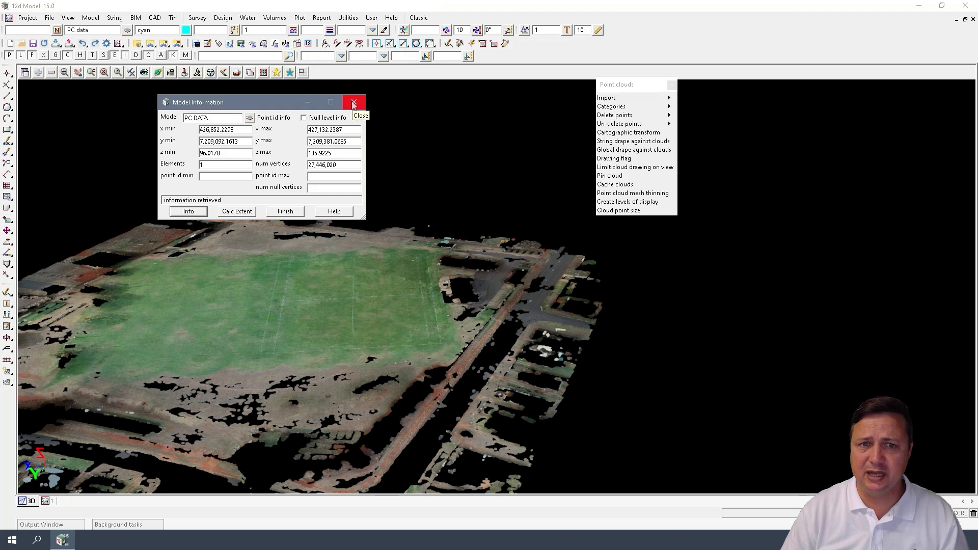
left_click(353, 104)
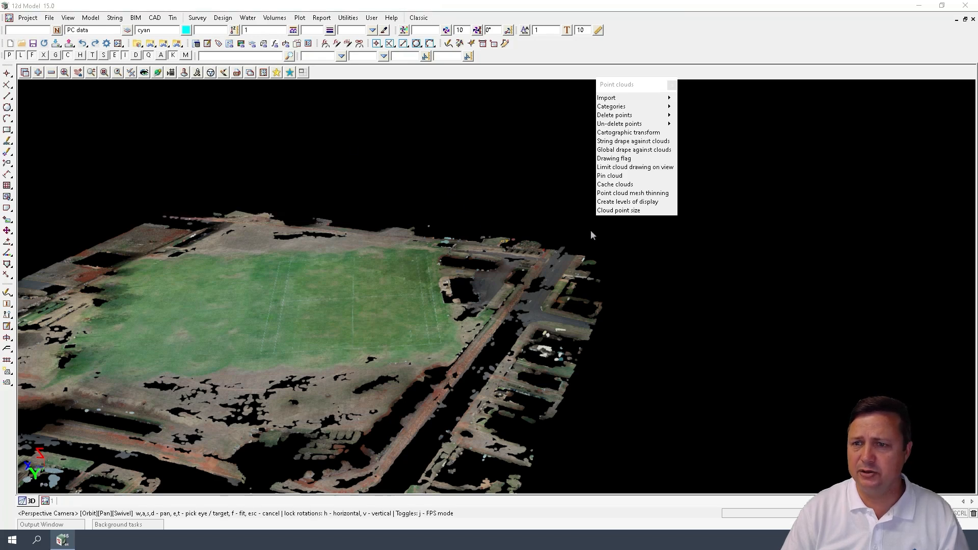
Start Point Cloud Mesh Thinning and pick the Childers Showgrounds point cloud in the 3D view as the cloud to filter
left_click(619, 193)
left_click_drag(680, 204, 463, 84)
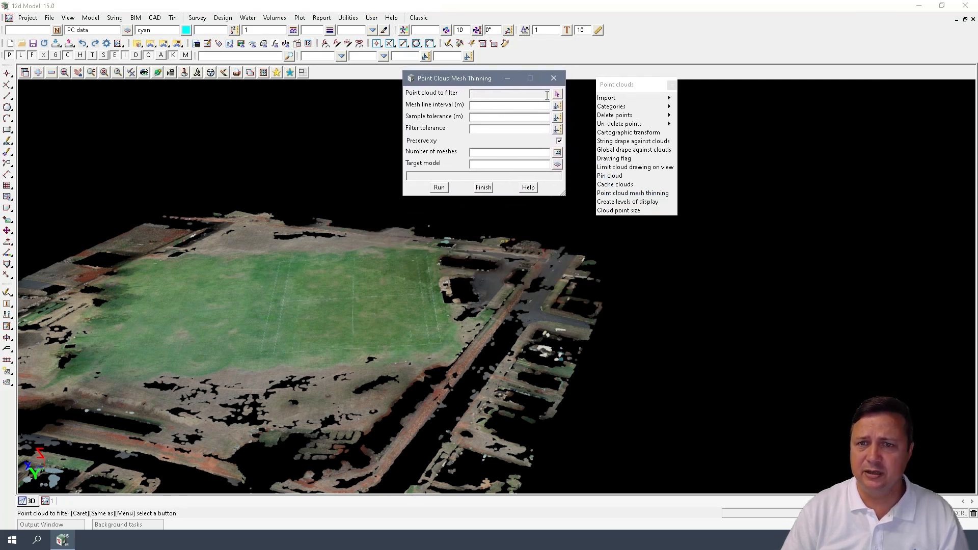
left_click(557, 93)
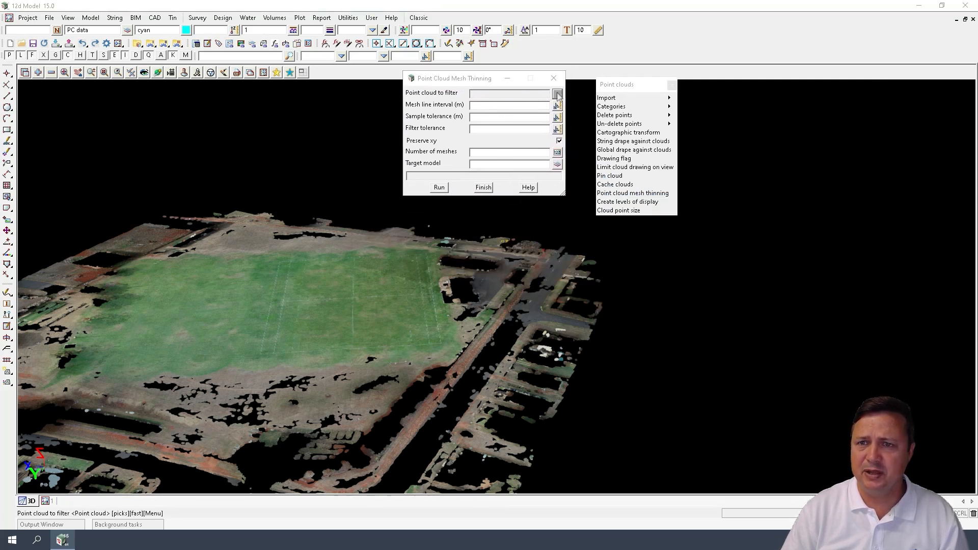
left_click(406, 276)
middle_click(406, 276)
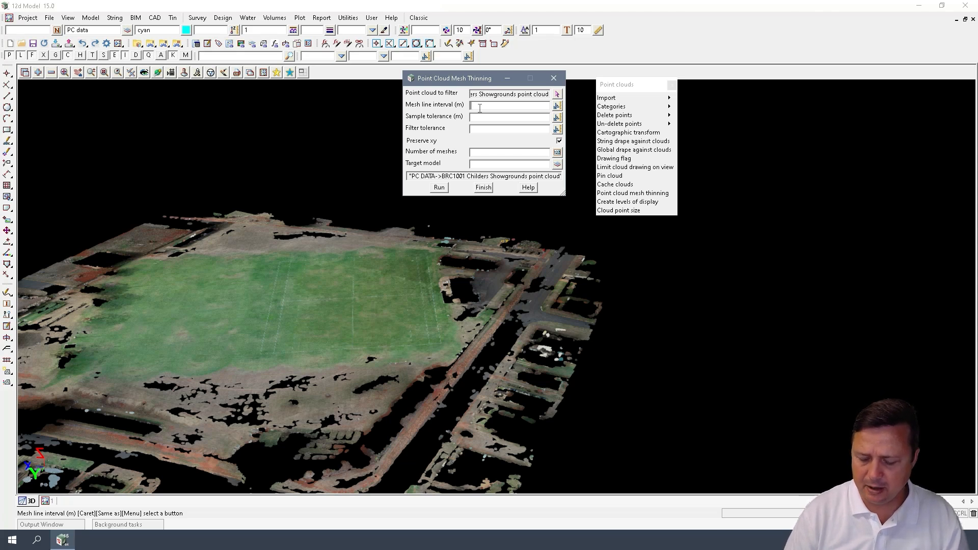
Set the thinning mesh line interval to 1 m, the sample tolerance to .005 m and the filter tolerance to .025
type("1")
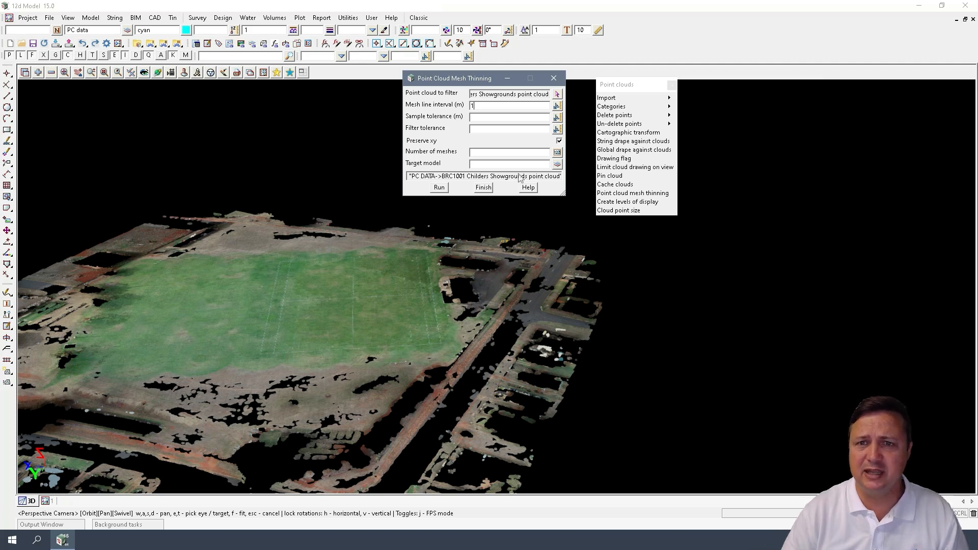
left_click(486, 116)
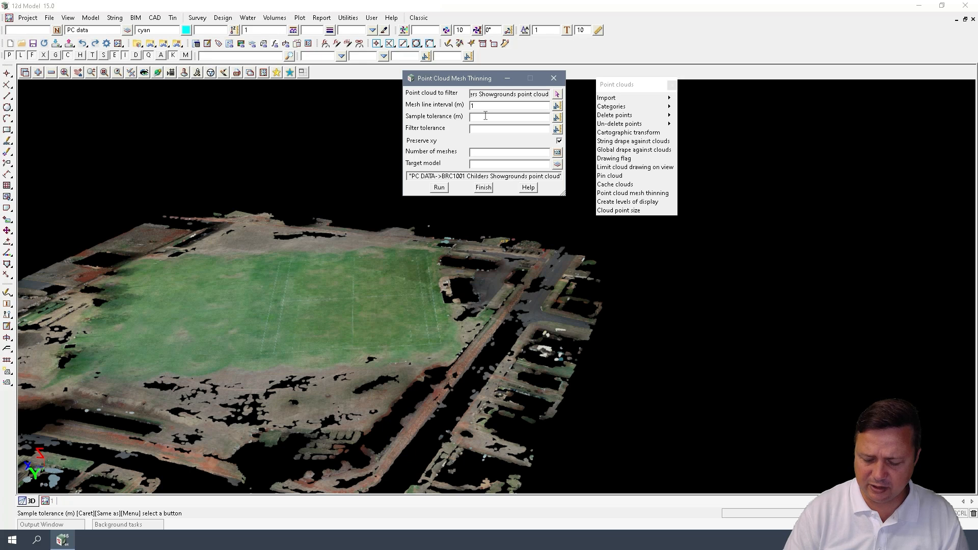
type(".005")
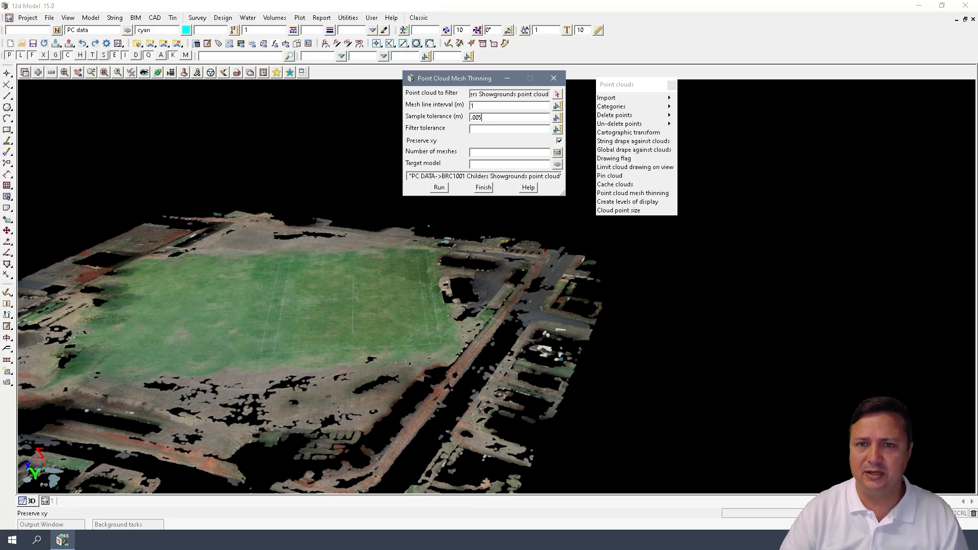
left_click(480, 130)
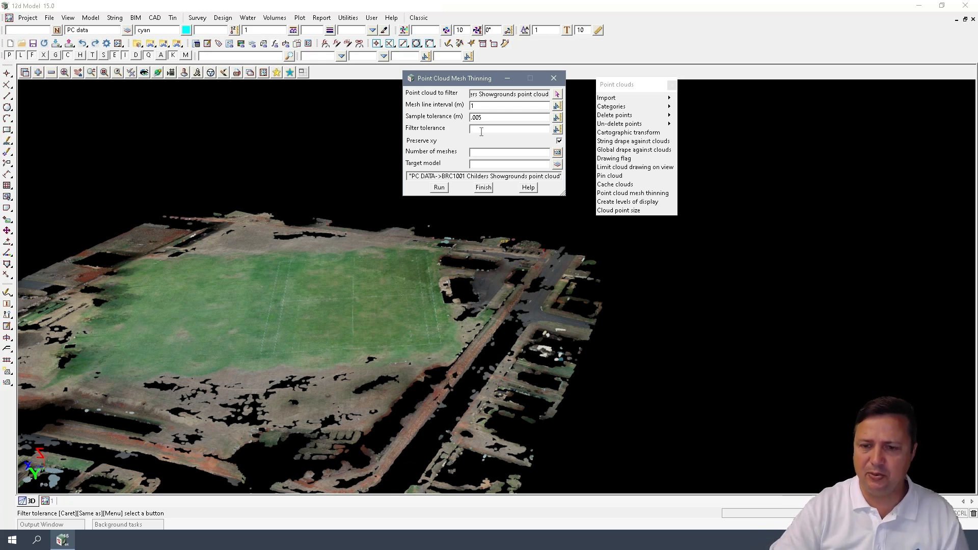
type(".02")
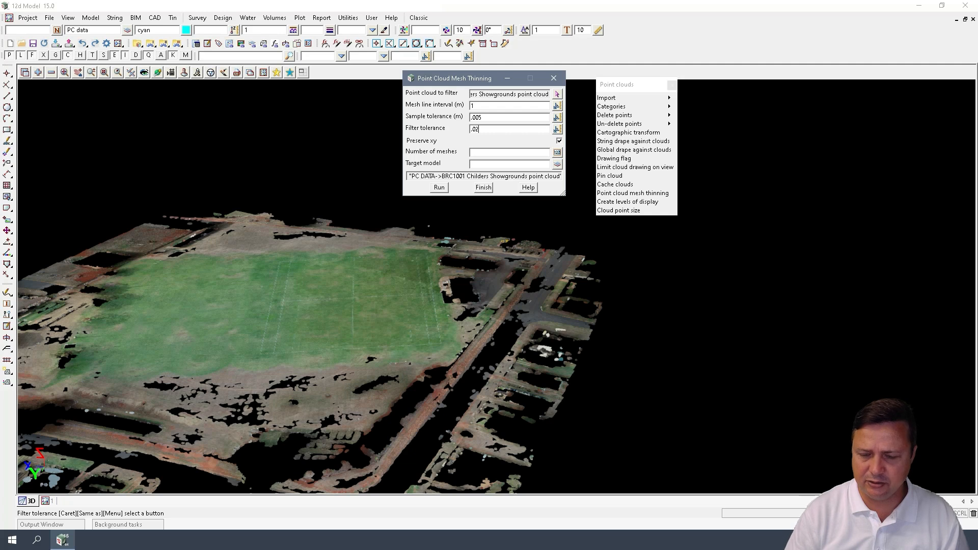
type("5")
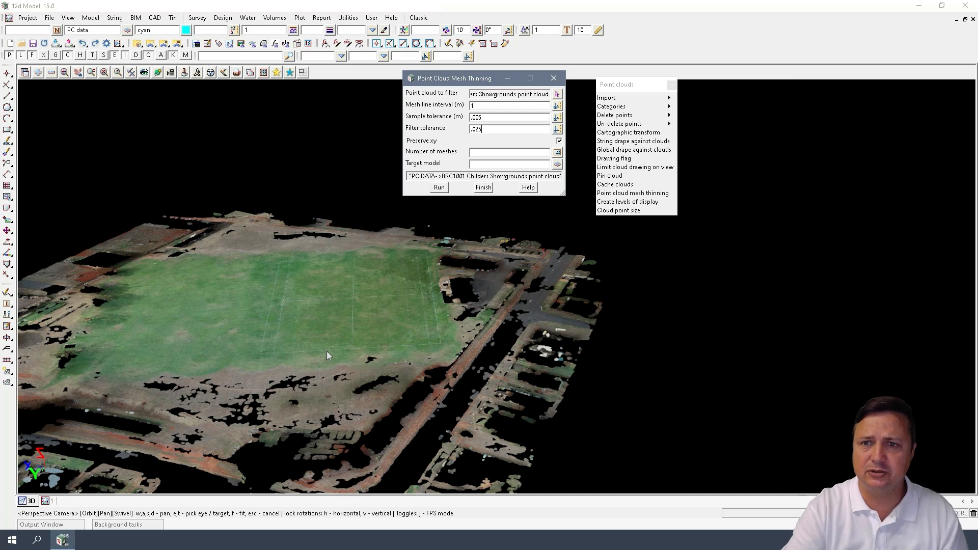
Disable Preserve xy, set 2 meshes and the target model "Thinned Data", and run the mesh thinning
left_click(559, 140)
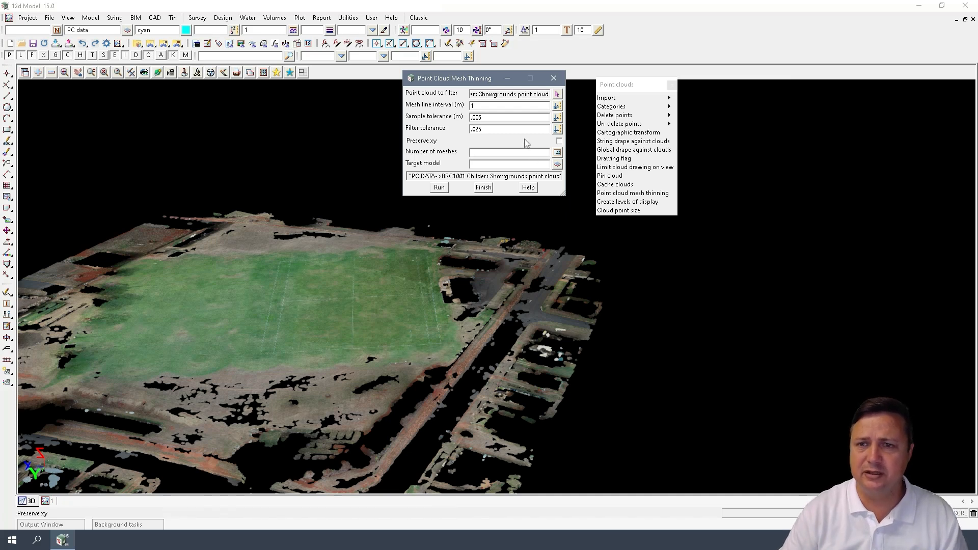
left_click(517, 153)
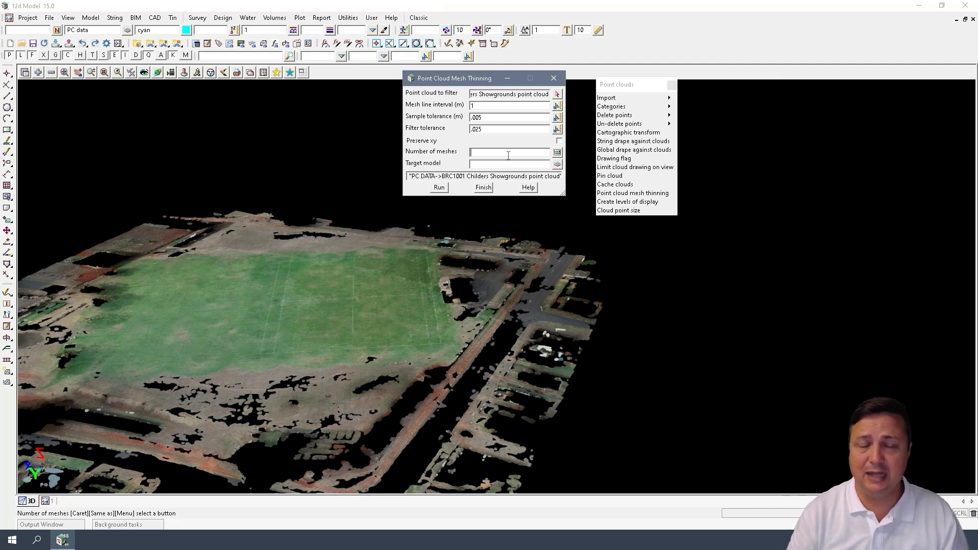
type("2")
key("Return")
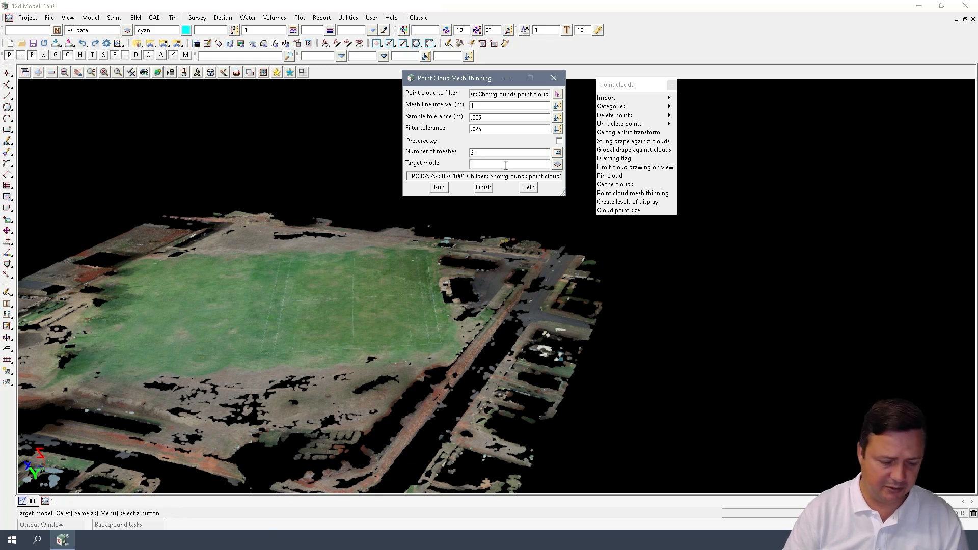
type("T")
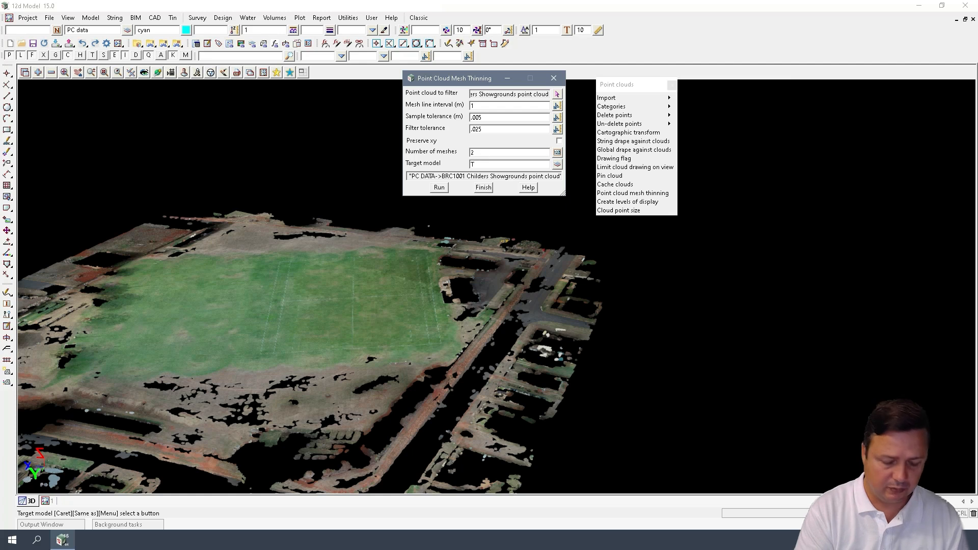
type("hinned Data")
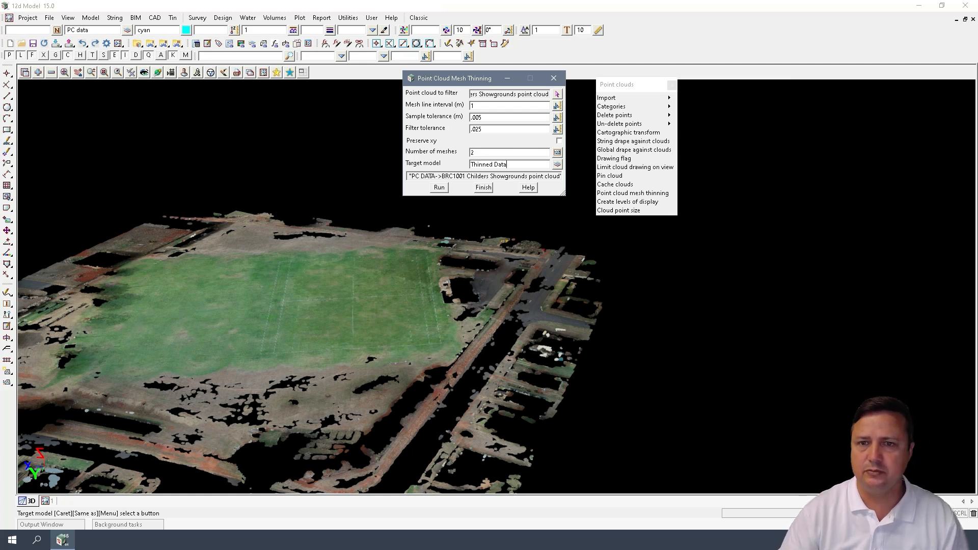
left_click(440, 189)
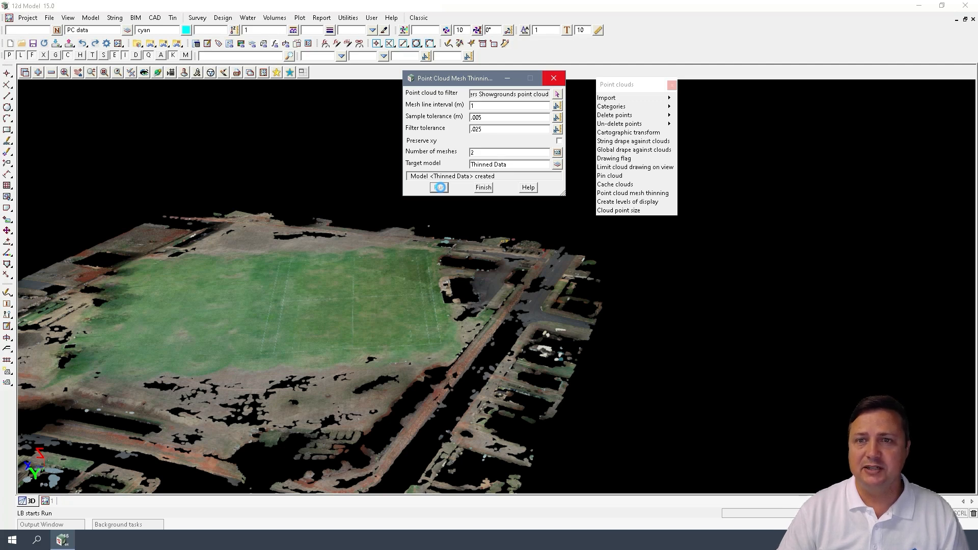
left_click(439, 188)
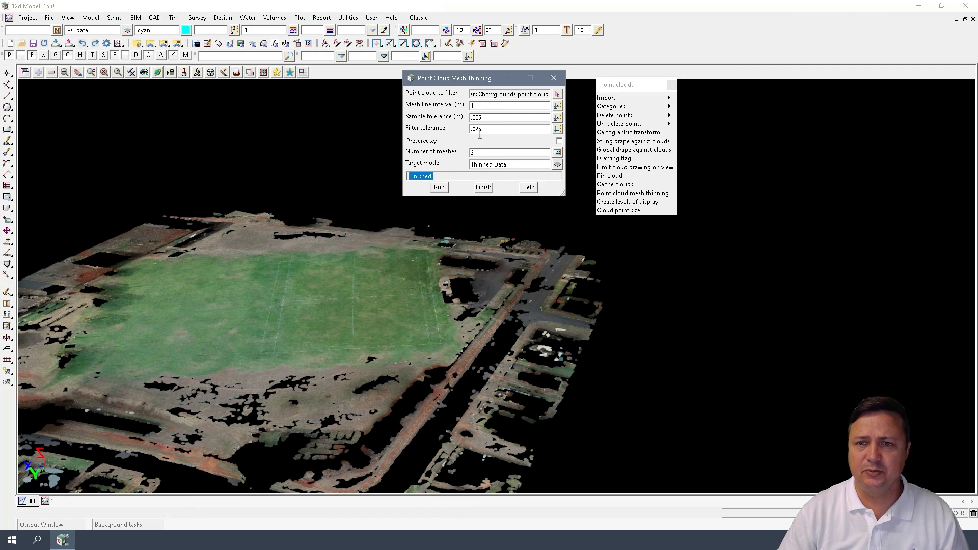
Add the Thinned Data model to the 3D view and move the point cloud tools clear of the data
left_click(38, 73)
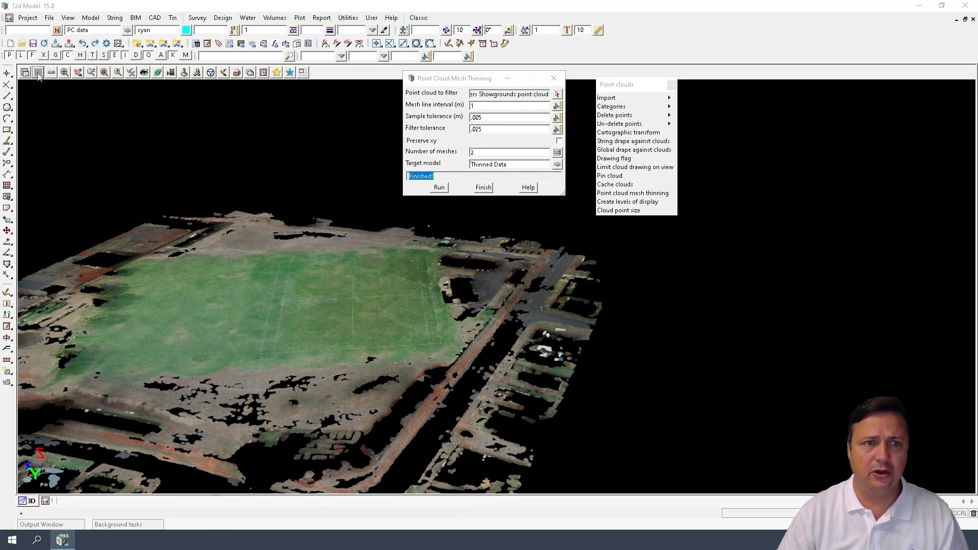
left_click(93, 110)
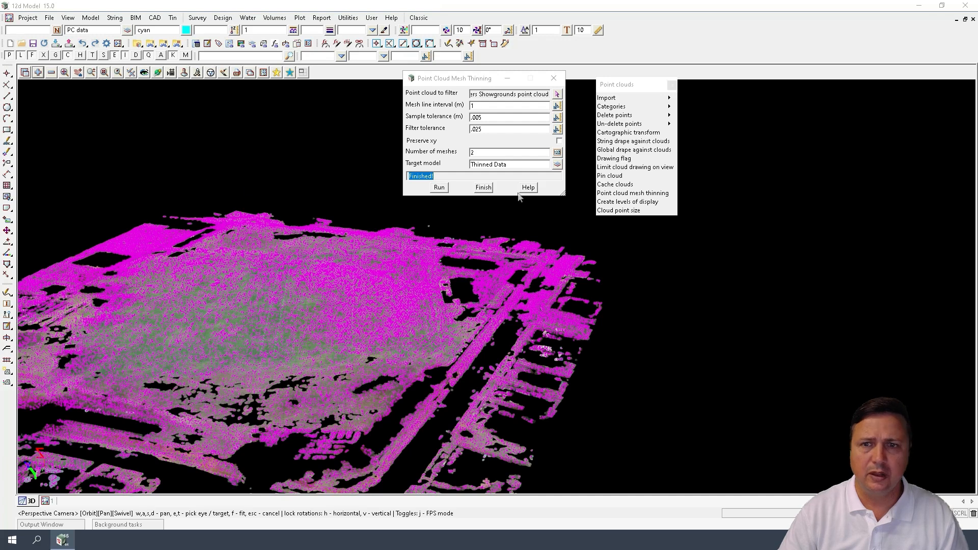
left_click_drag(637, 86, 837, 18)
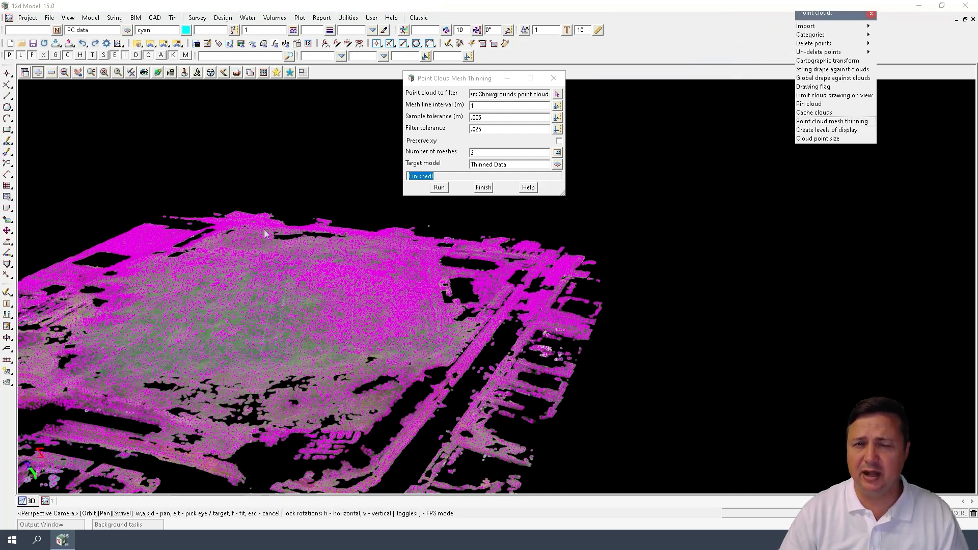
Check the Model Information of the Thinned Data target model, including its number of vertices, and finish the dialog
left_click(557, 164)
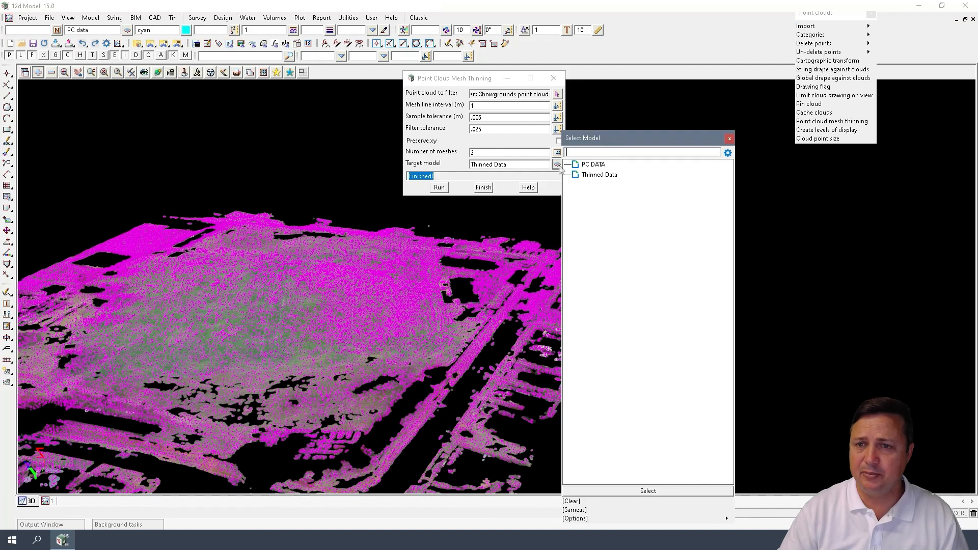
left_click(579, 519)
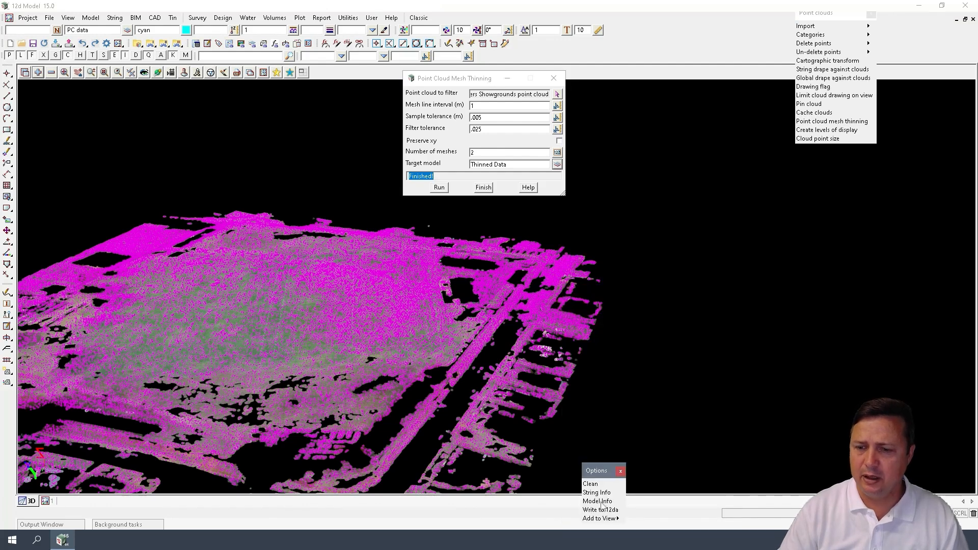
left_click(600, 502)
left_click_drag(633, 354, 484, 210)
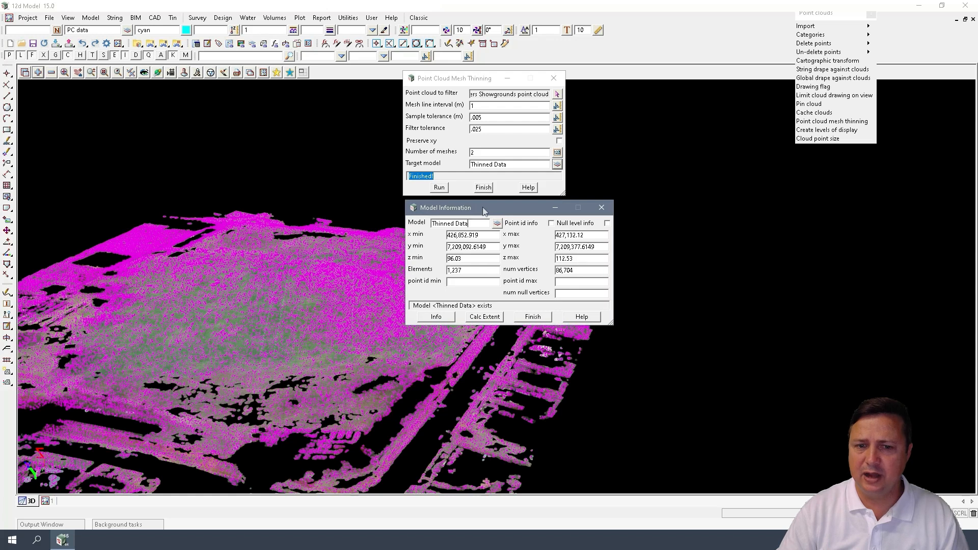
left_click_drag(590, 271, 563, 271)
left_click(570, 282)
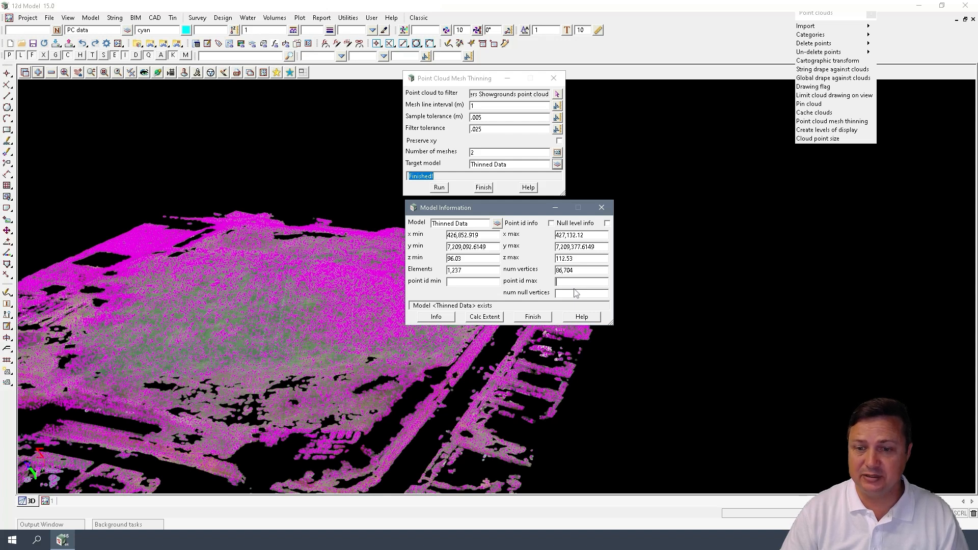
left_click(533, 317)
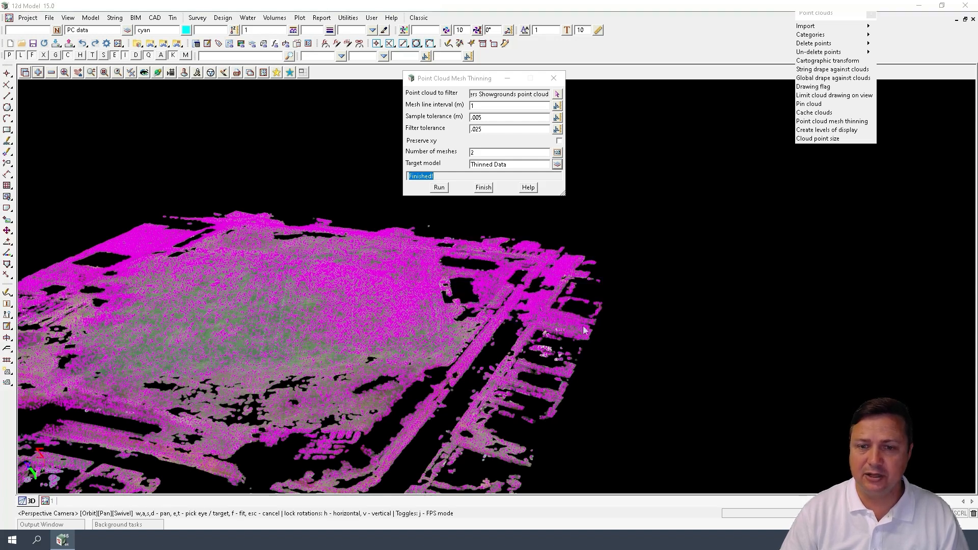
Remove the PC DATA model from the 3D view and inspect the remaining thinned points up close
left_click(51, 71)
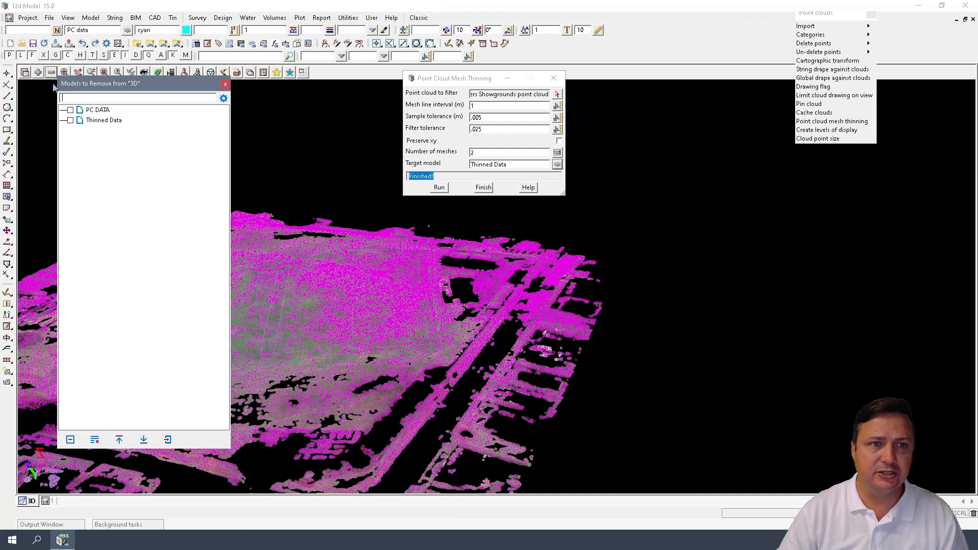
left_click(108, 111)
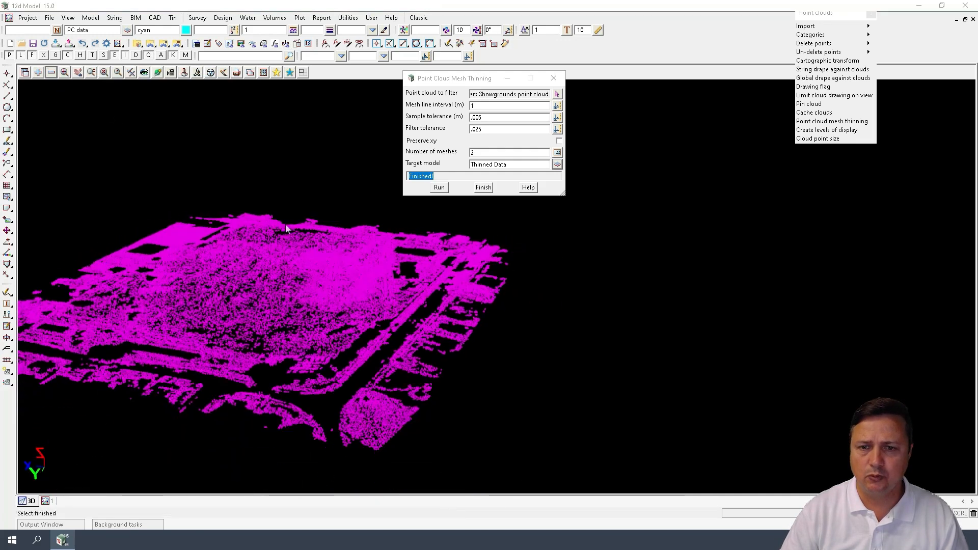
scroll(307, 291, "up", 5)
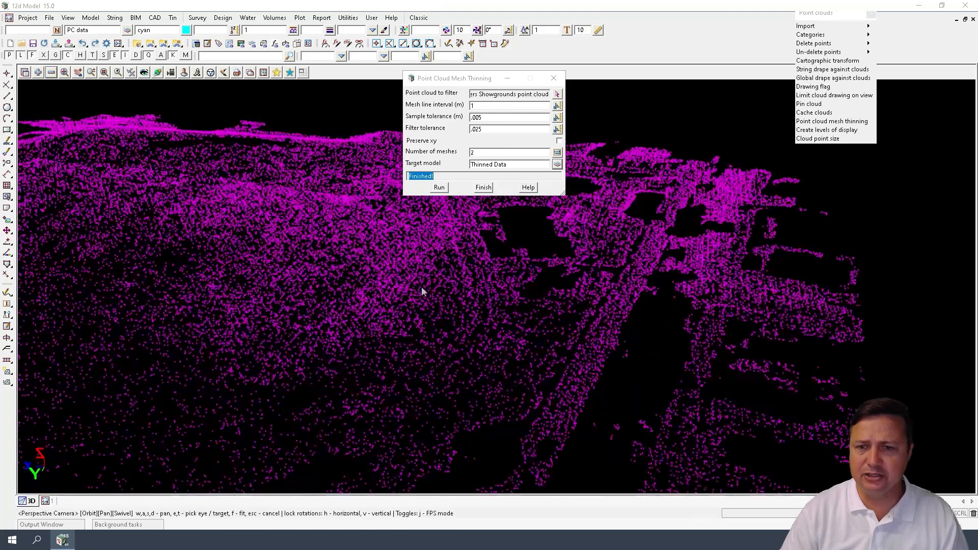
scroll(420, 286, "down", 8)
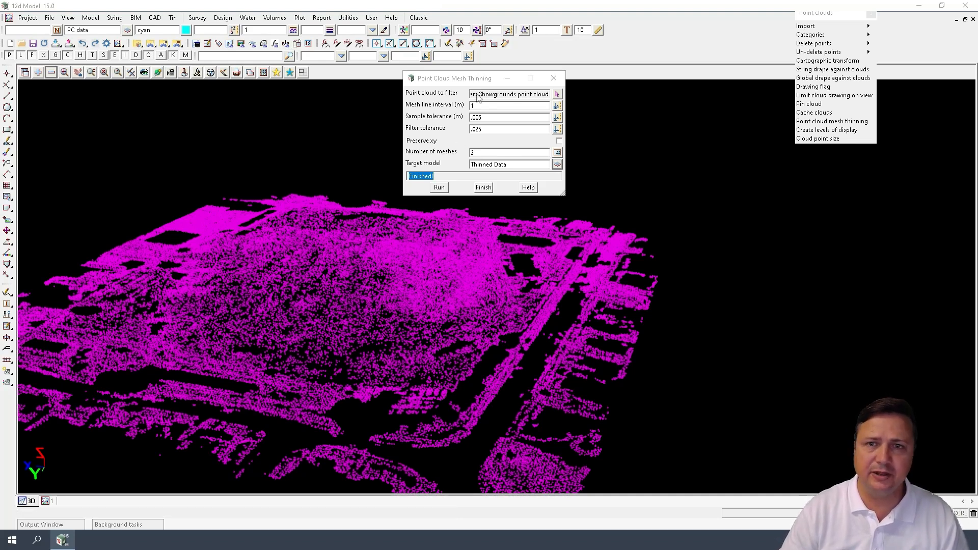
Inquire on several strings across the Thinned Data model in the 3D view, and finish the mesh thinning dialog
left_click_drag(459, 84, 654, 78)
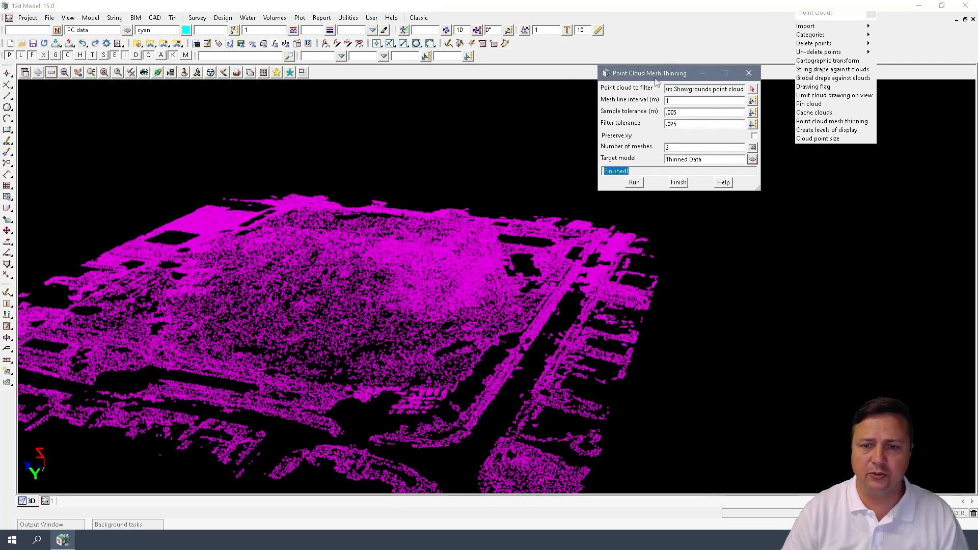
key("F3")
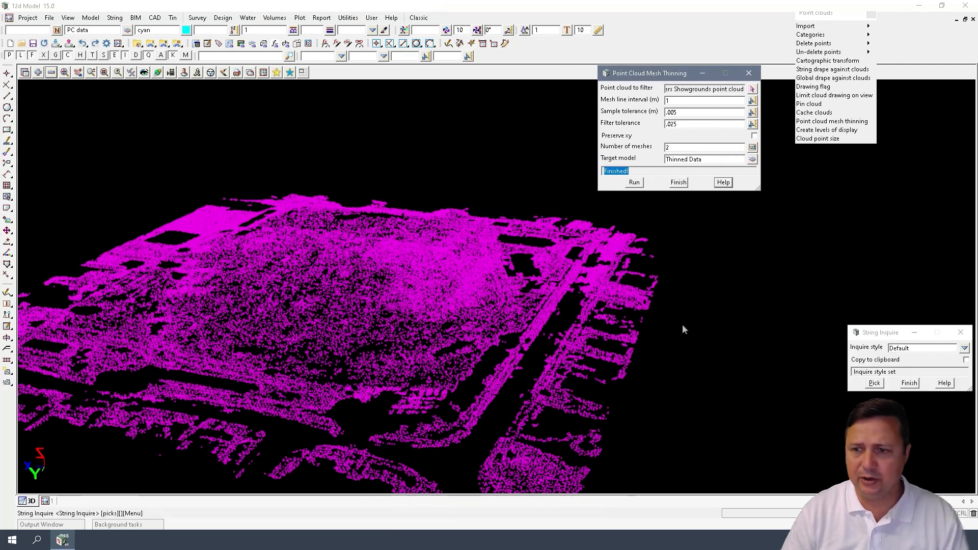
left_click(629, 342)
left_click(450, 330)
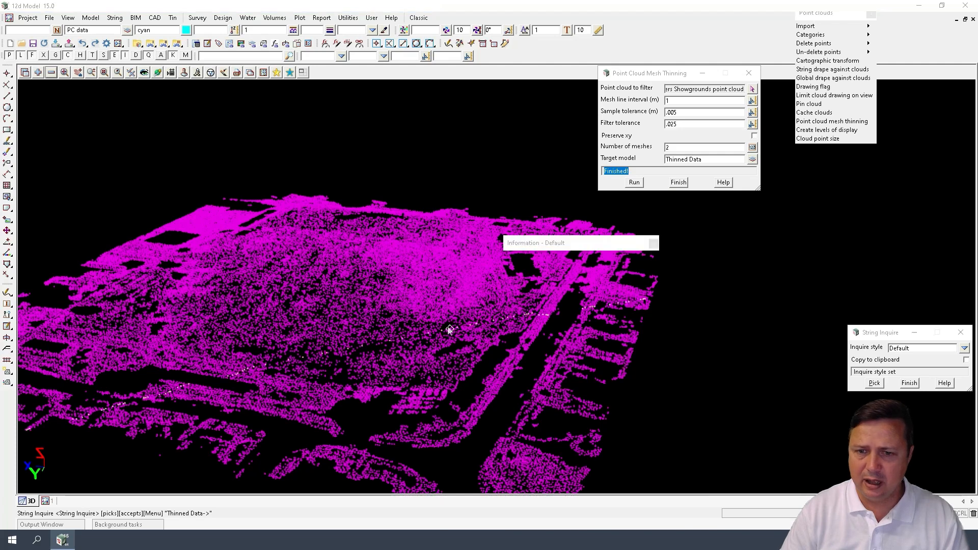
left_click(328, 308)
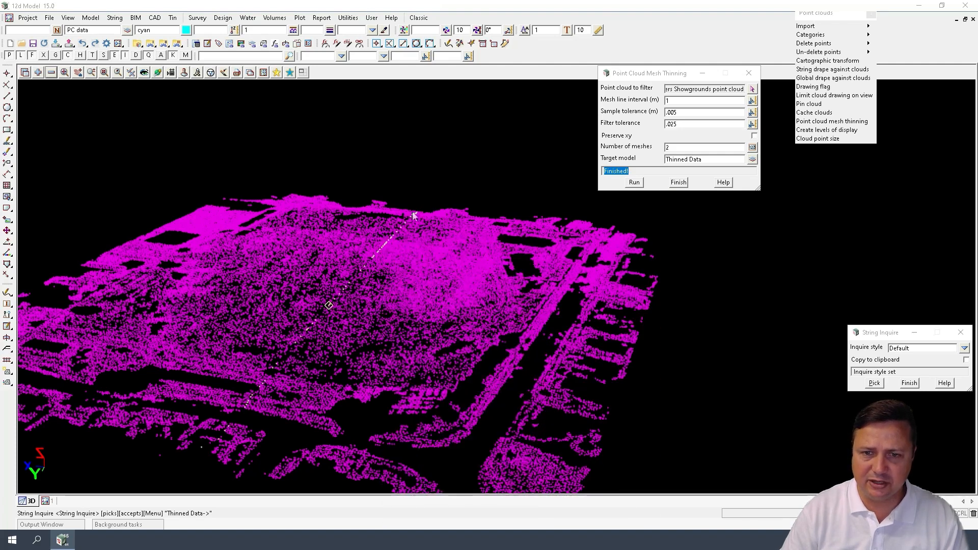
left_click(270, 339)
left_click(223, 320)
left_click(192, 261)
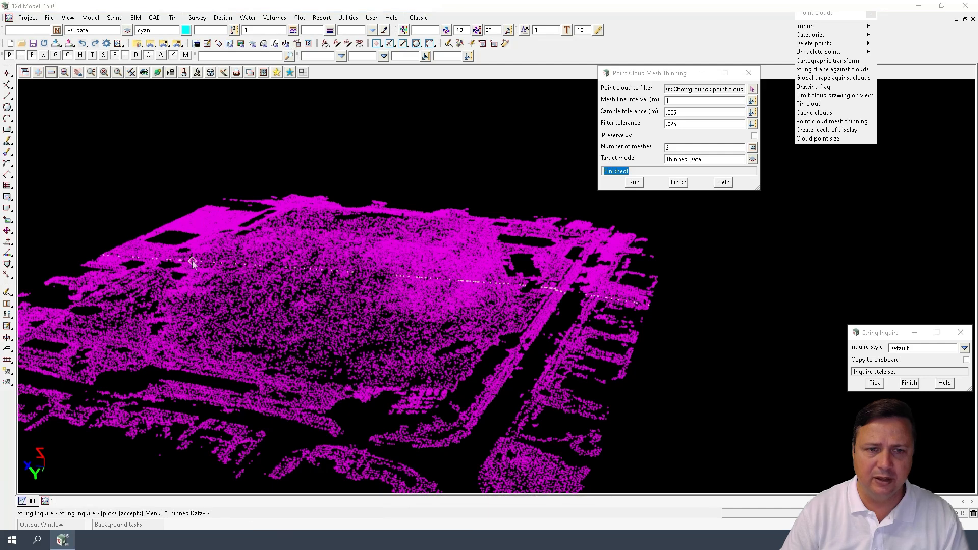
scroll(186, 282, "up", 6)
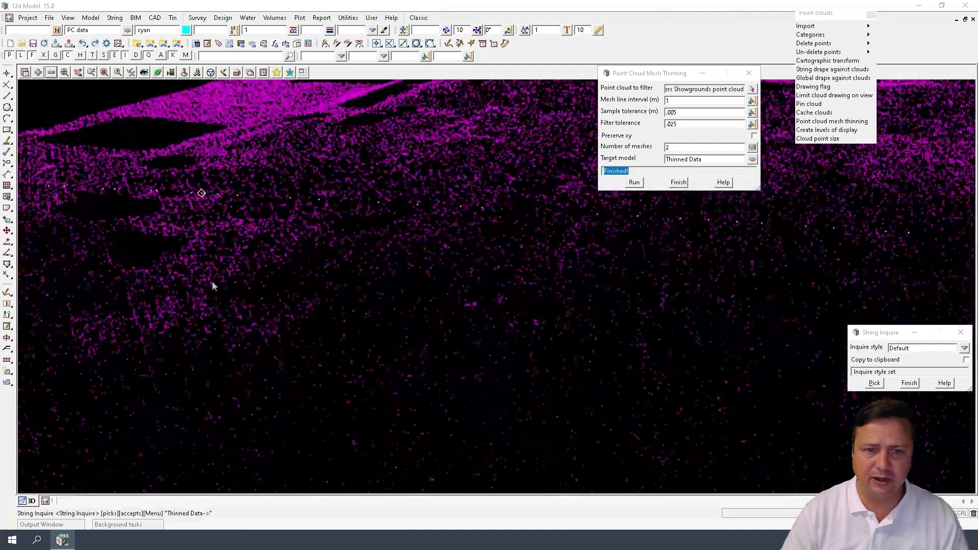
left_click(256, 283)
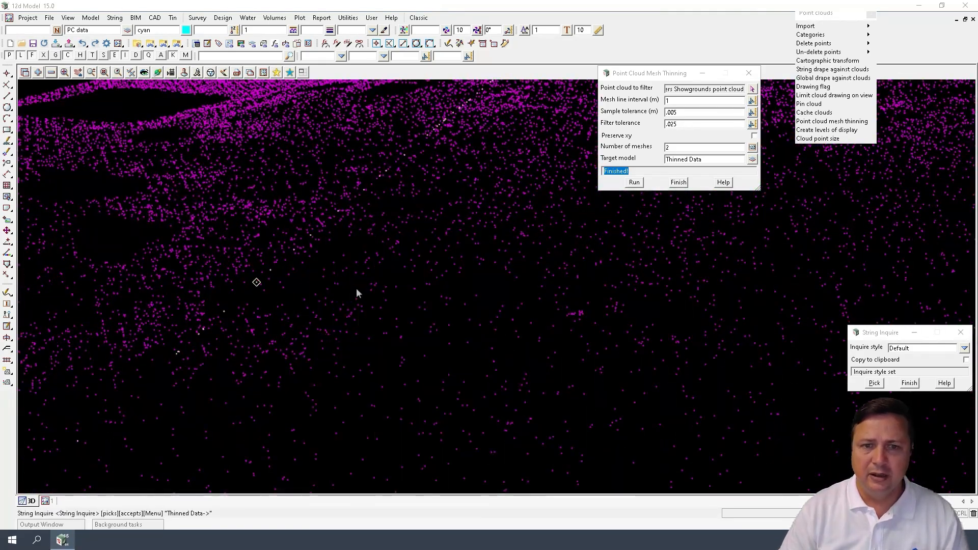
scroll(356, 288, "down", 1)
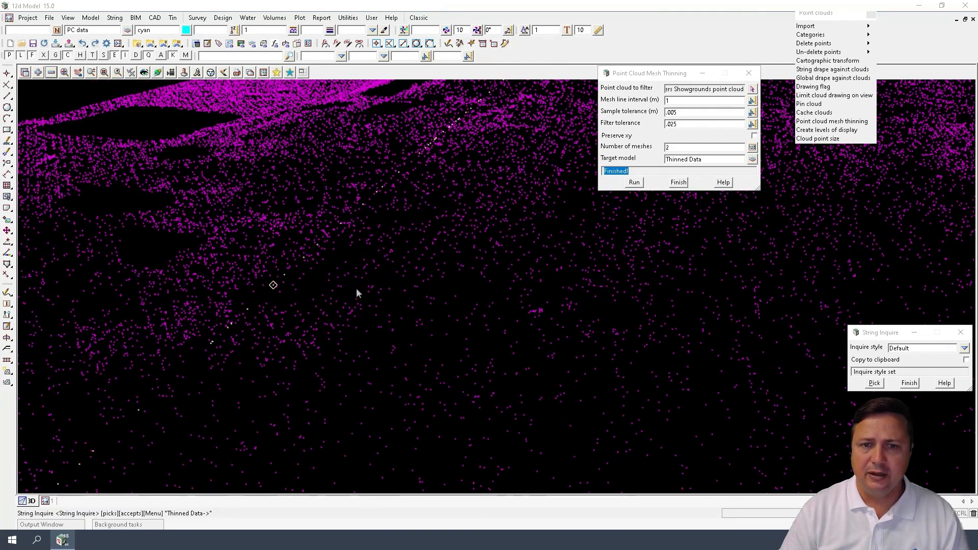
left_click(678, 182)
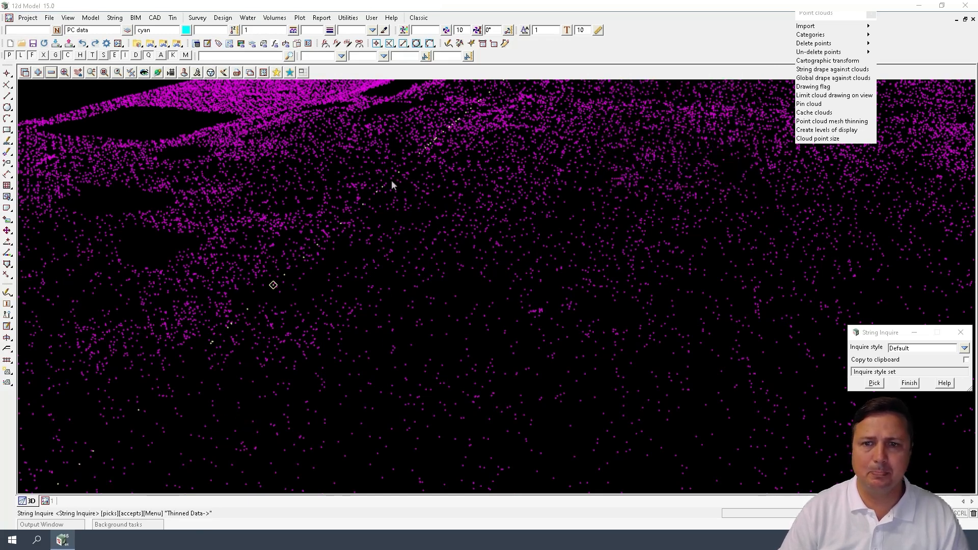
Set up a new data triangulation with tin name GROUND, colour green and "tin GROUND" as both the model and the retriangulate function
left_click(173, 17)
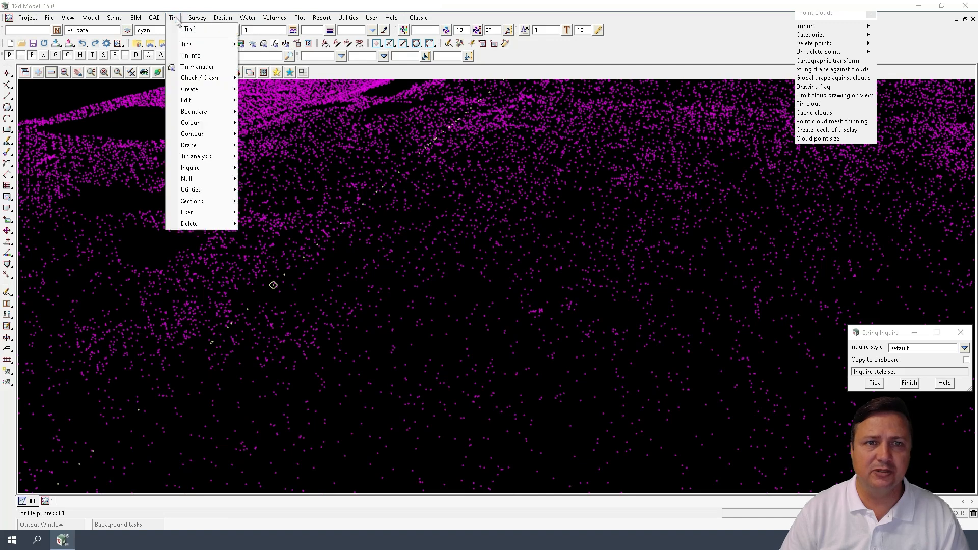
mouse_move(214, 89)
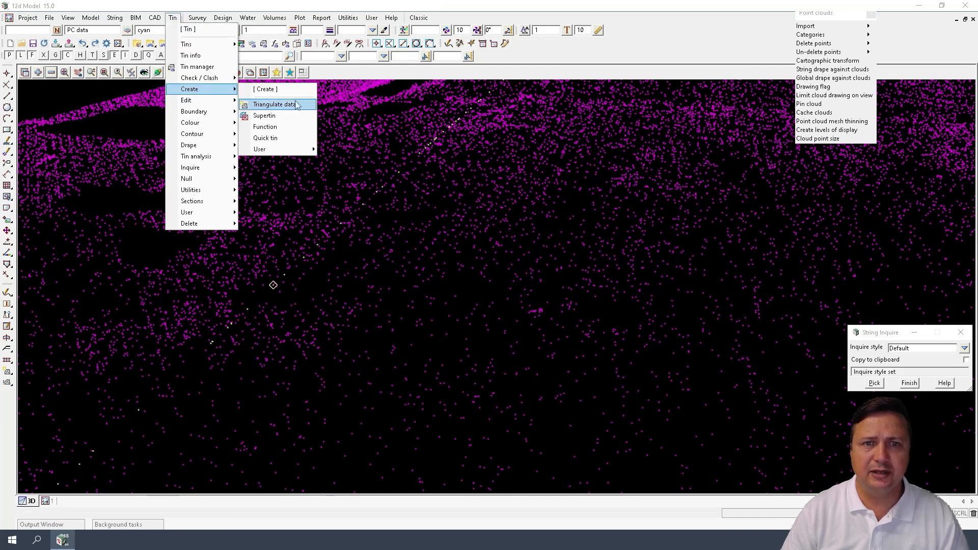
left_click(270, 103)
left_click(413, 155)
type("GROUND")
left_click(406, 164)
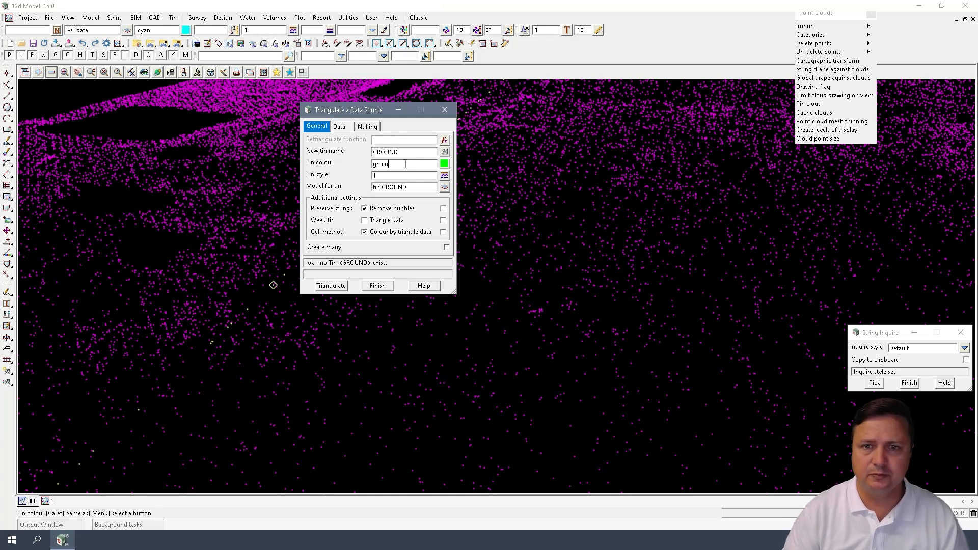
key("Tab")
key("Tab")
key("ctrl+c")
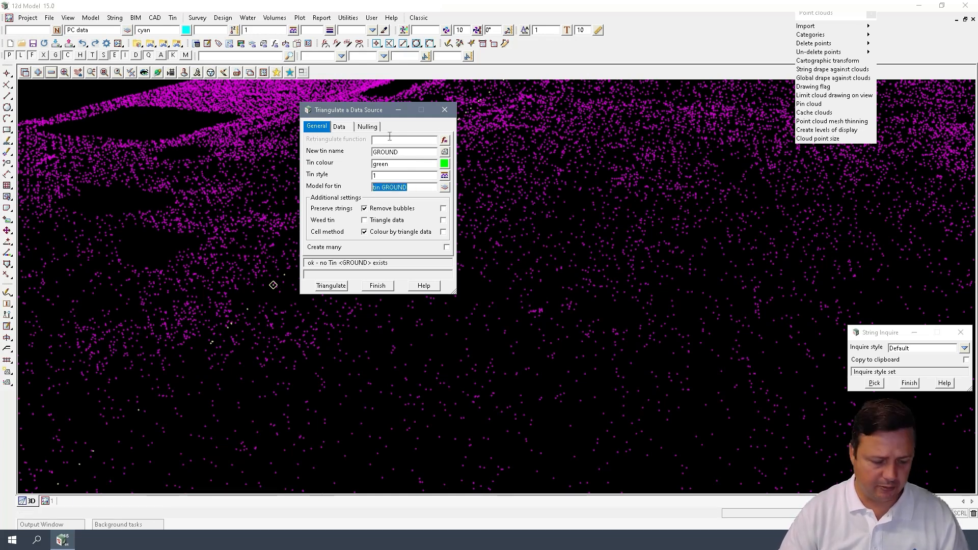
left_click(398, 138)
key("ctrl+v")
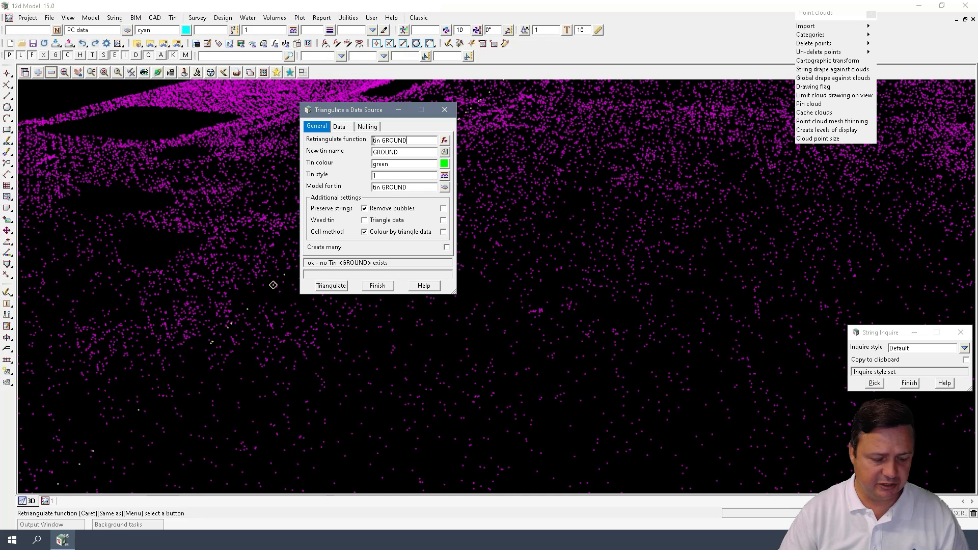
Use the Thinned Data model as the data source, apply nulling with a length of 25, and triangulate the tin
left_click(340, 127)
middle_click(424, 205)
left_click(368, 127)
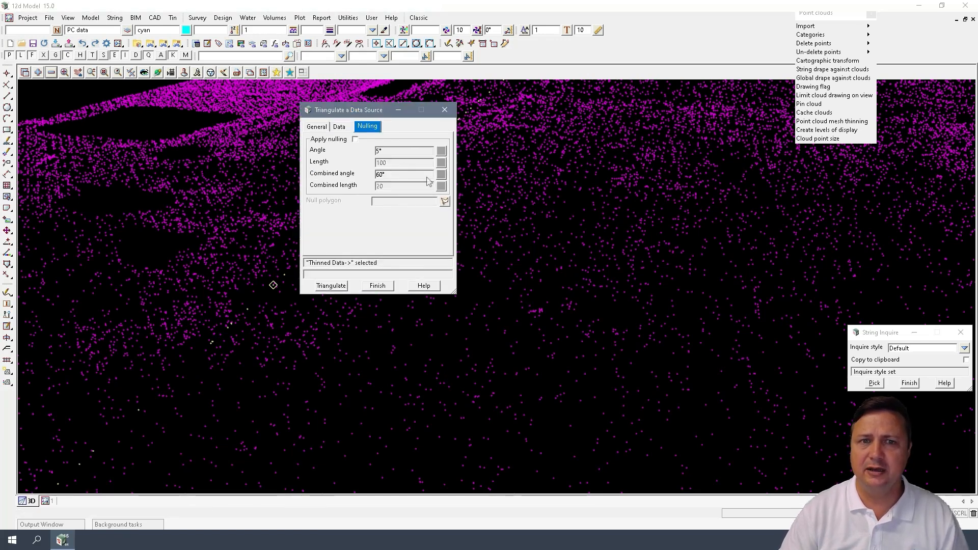
left_click(355, 139)
left_click_drag(398, 163, 321, 157)
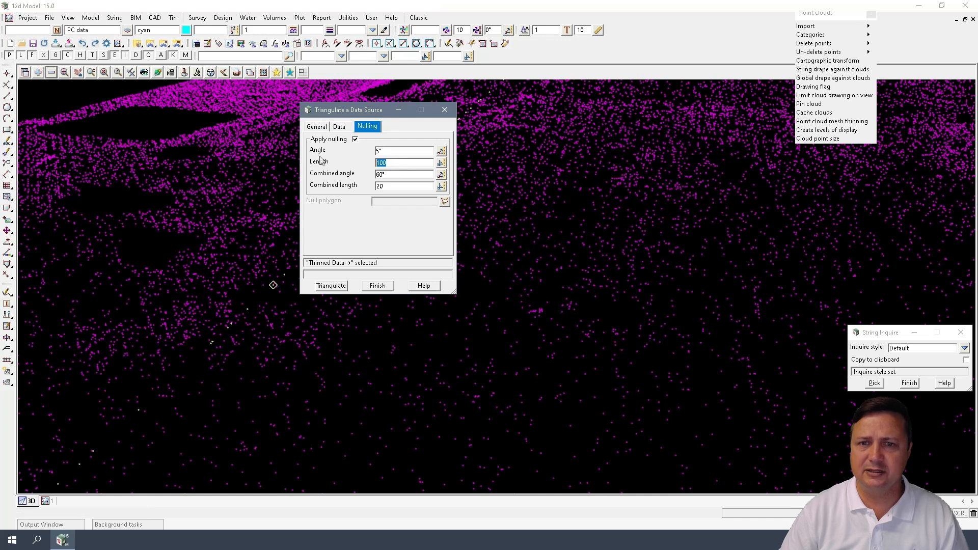
type("25")
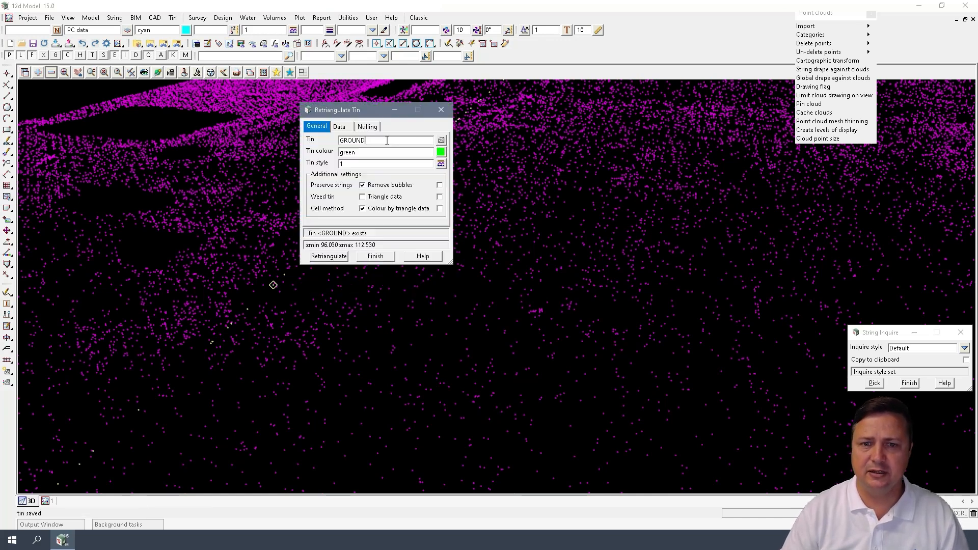
Add the tin GROUND model to the 3D view and move the retriangulation dialog clear of the surface
left_click(39, 72)
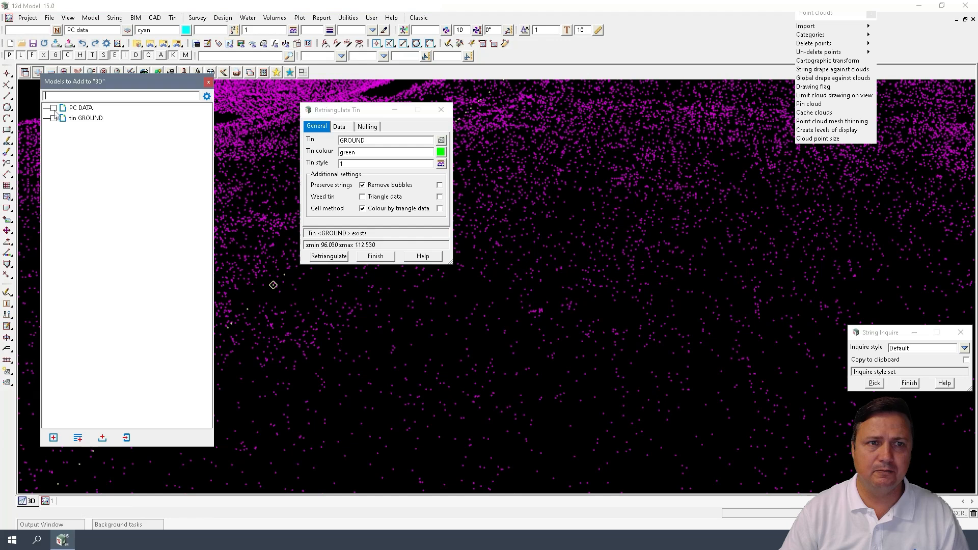
double_click(89, 120)
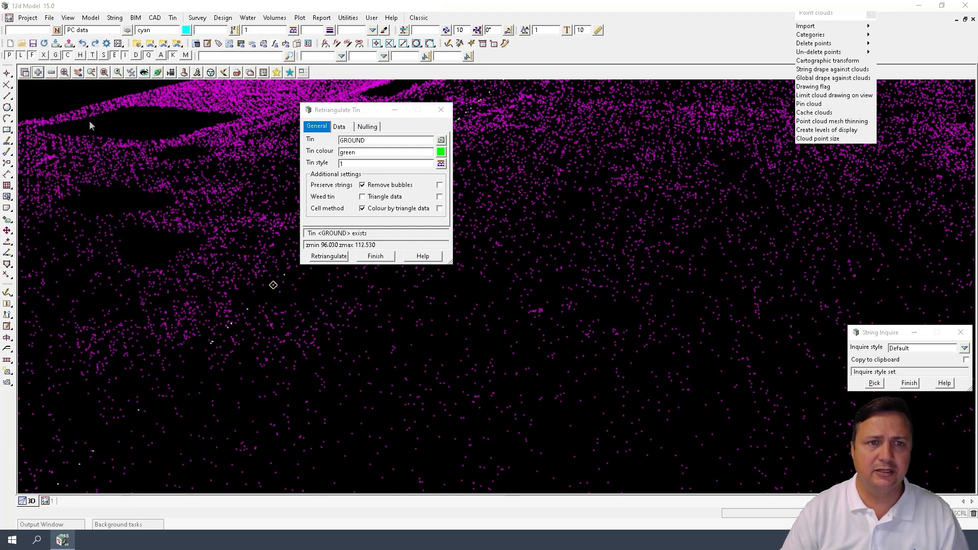
left_click_drag(354, 105, 763, 168)
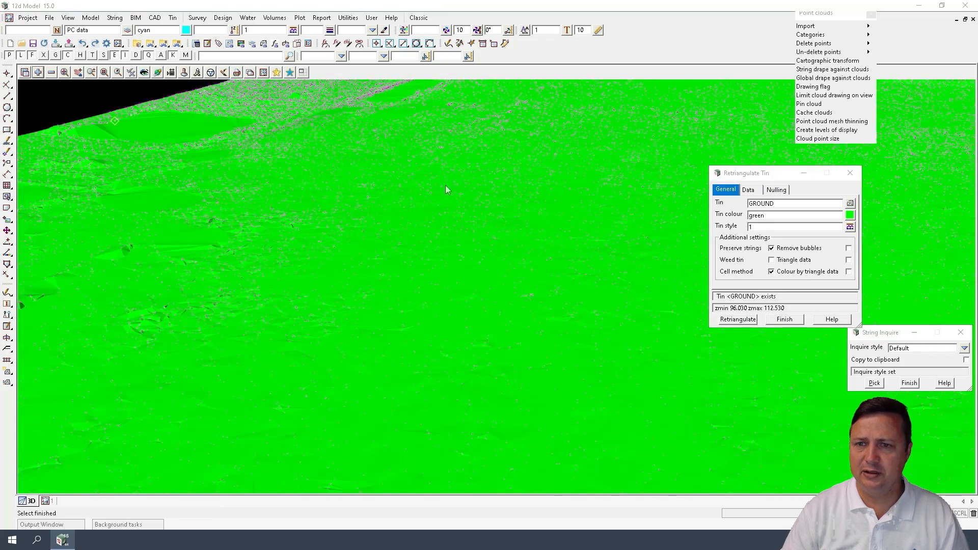
Examine the GROUND tin surface in 3D, both its overall extent and the raised features and edges up close
scroll(445, 185, "down", 5)
scroll(346, 184, "down", 4)
scroll(464, 265, "up", 2)
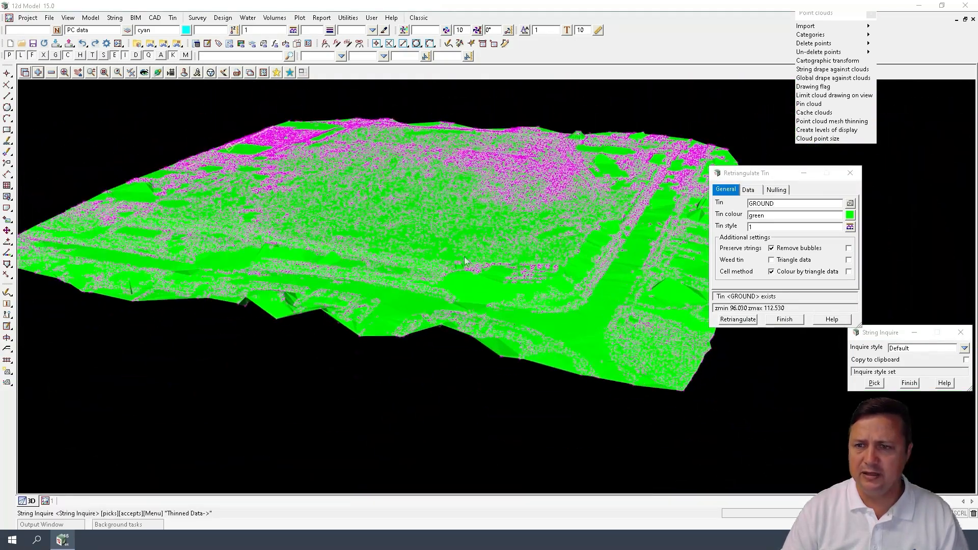
scroll(463, 268, "up", 5)
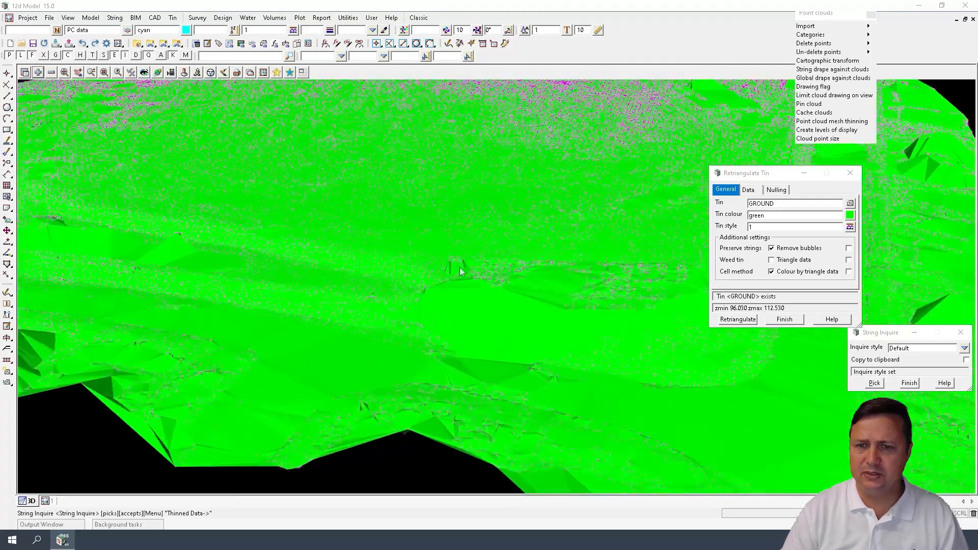
scroll(460, 271, "up", 3)
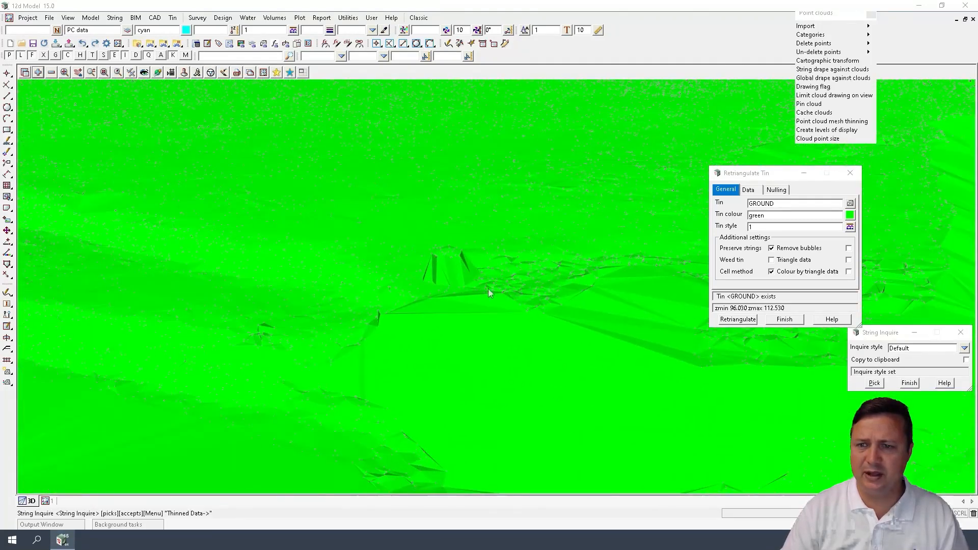
scroll(298, 313, "down", 5)
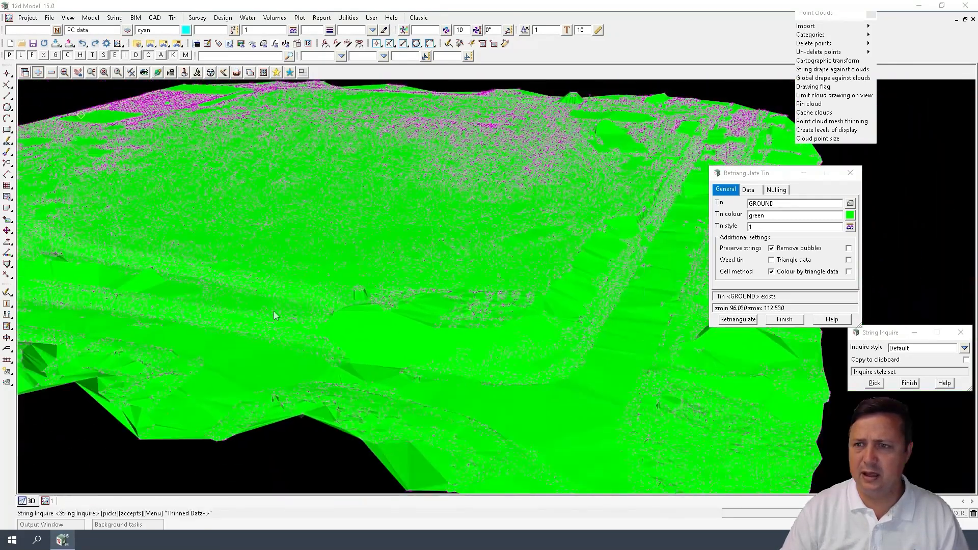
scroll(476, 240, "down", 2)
scroll(577, 150, "up", 2)
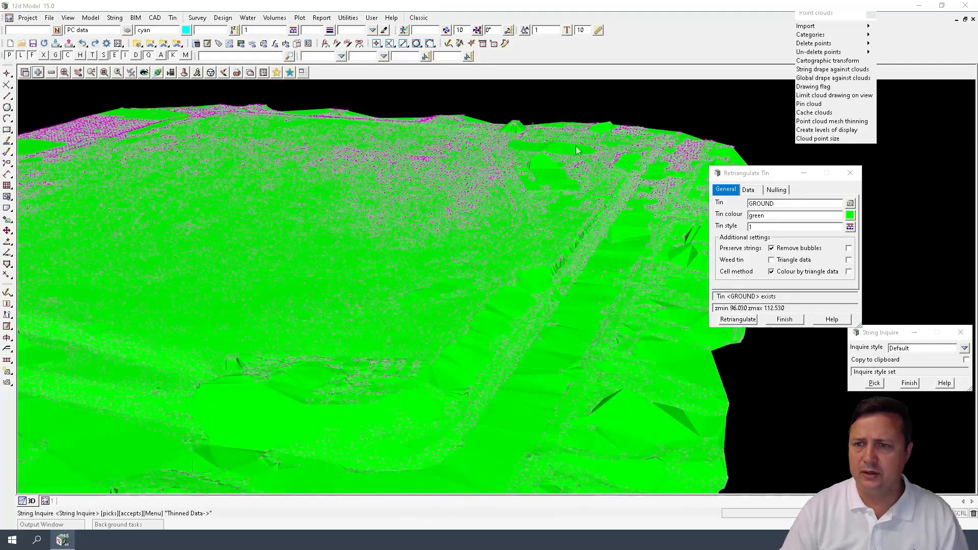
scroll(509, 168, "down", 2)
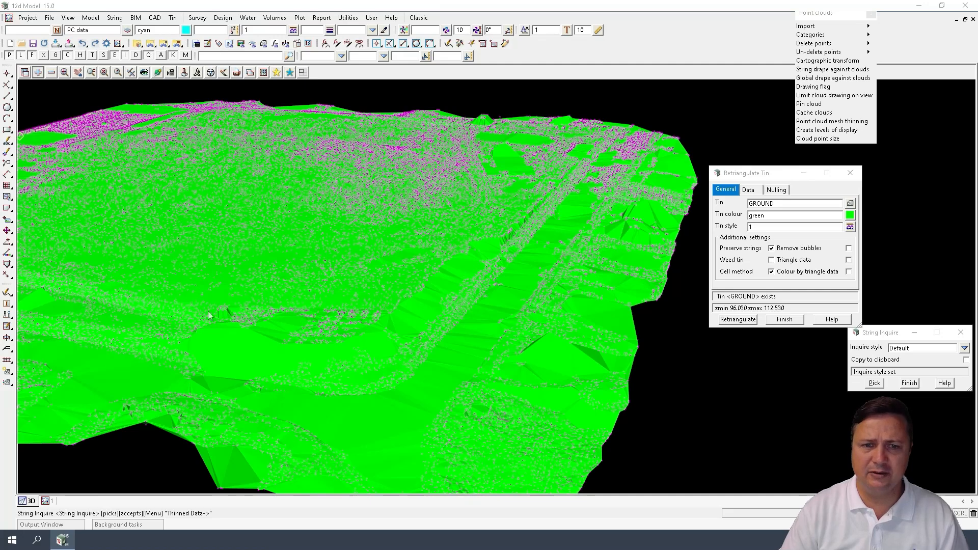
scroll(233, 309, "down", 4)
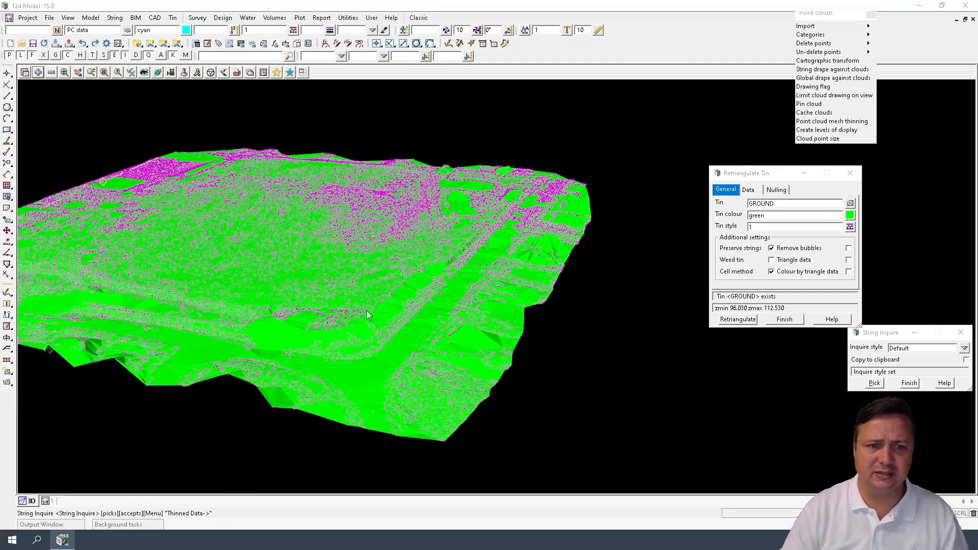
scroll(149, 298, "up", 10)
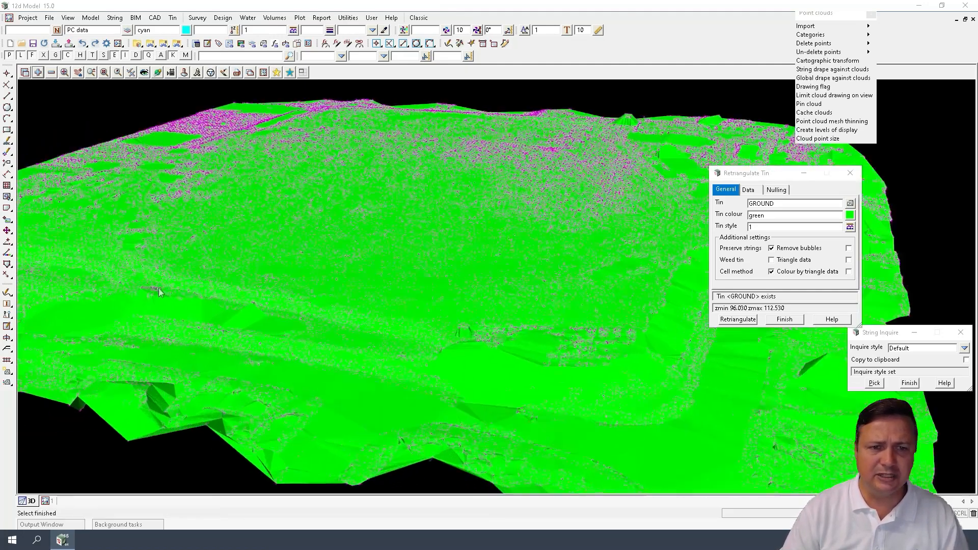
scroll(164, 292, "up", 1)
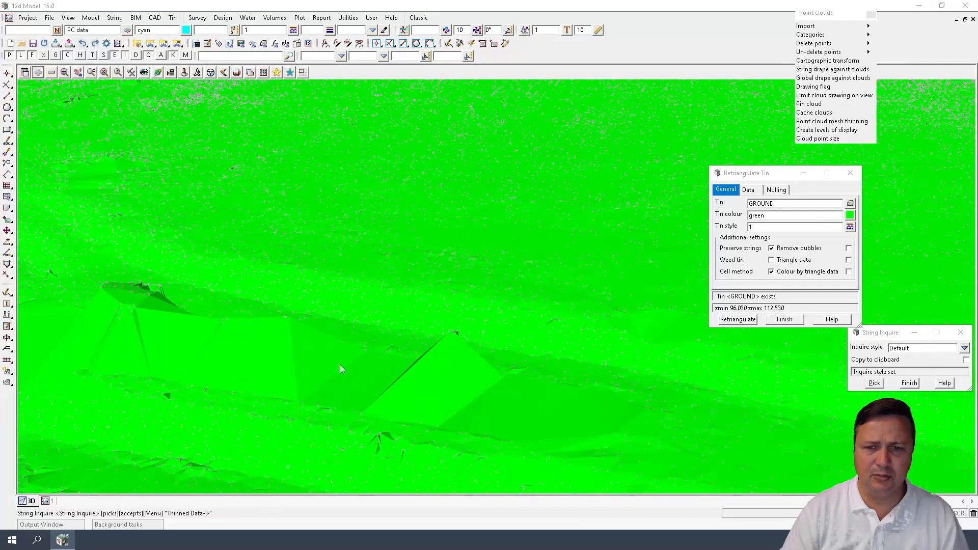
Switch to plan view 1 and cascade the open view windows
left_click(46, 501)
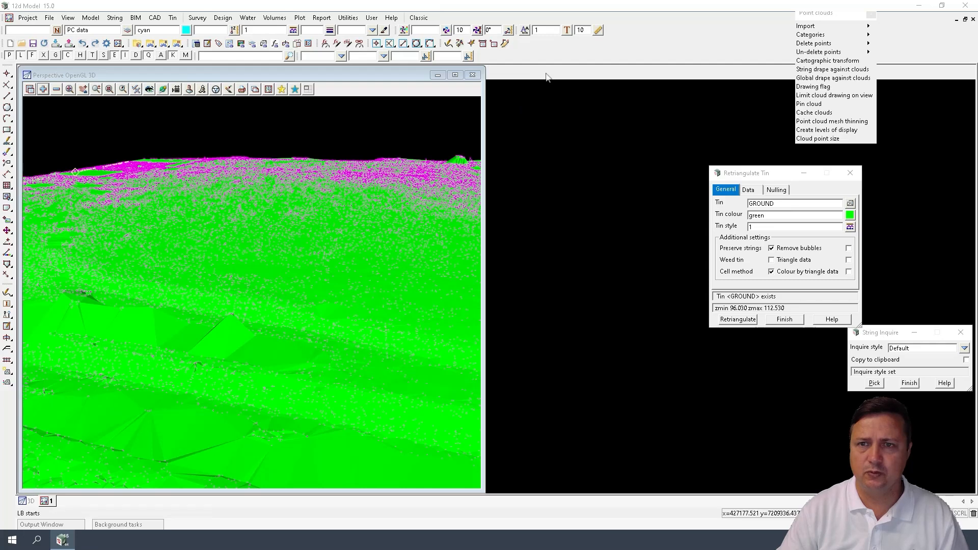
left_click(48, 18)
mouse_move(68, 17)
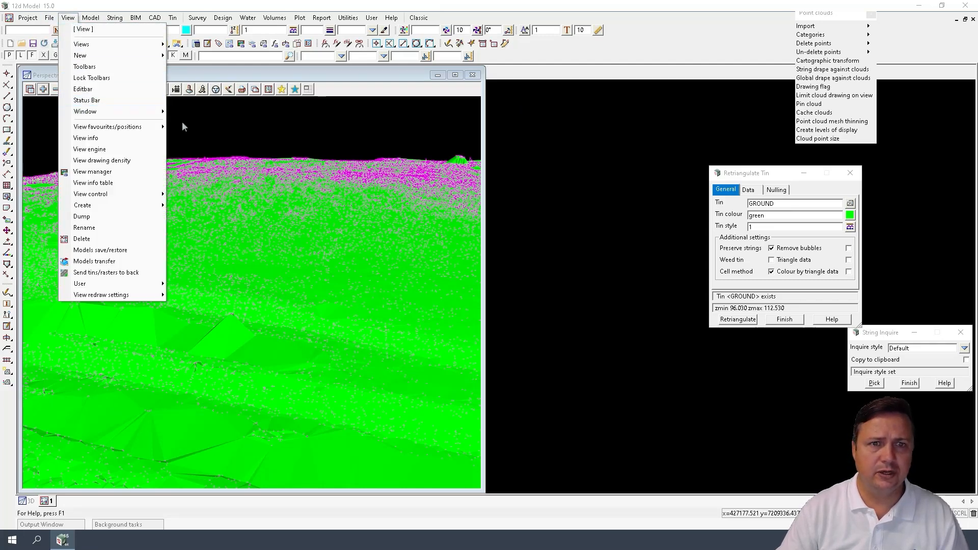
mouse_move(127, 111)
left_click(203, 127)
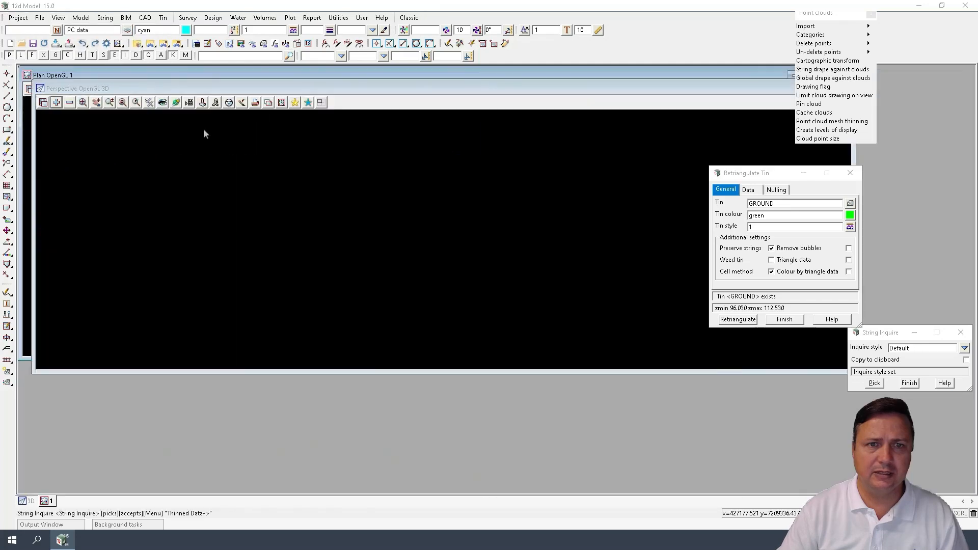
Maximise plan view 1 and remove the point cloud model from it
double_click(218, 76)
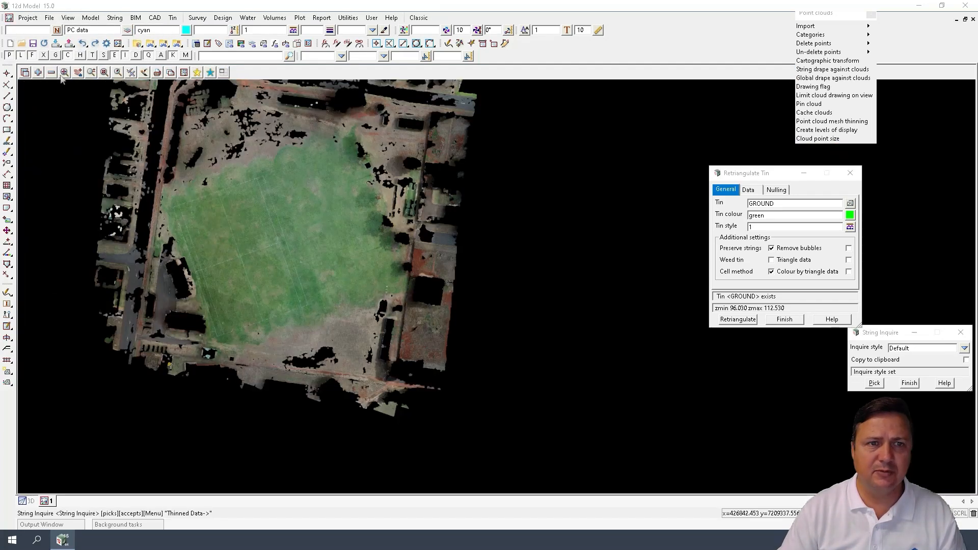
left_click(50, 73)
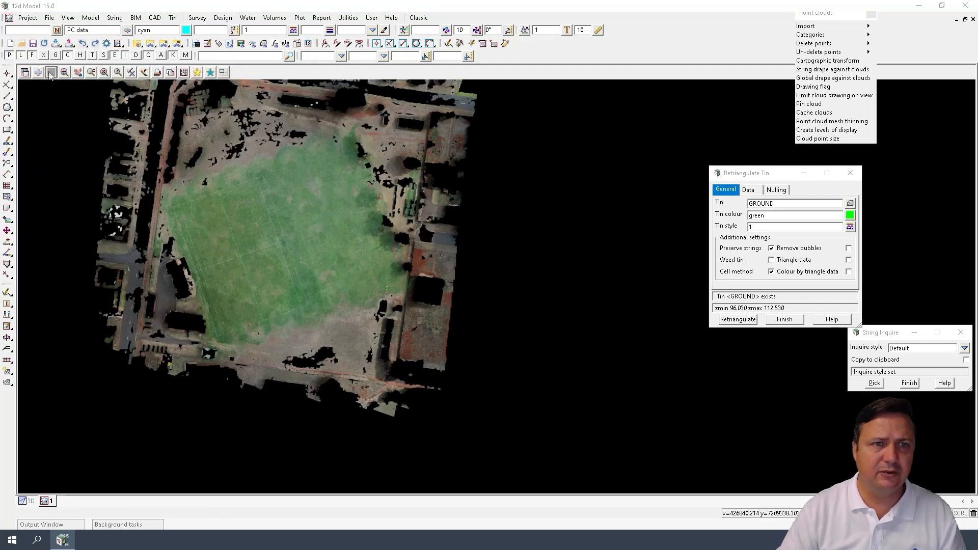
left_click(102, 105)
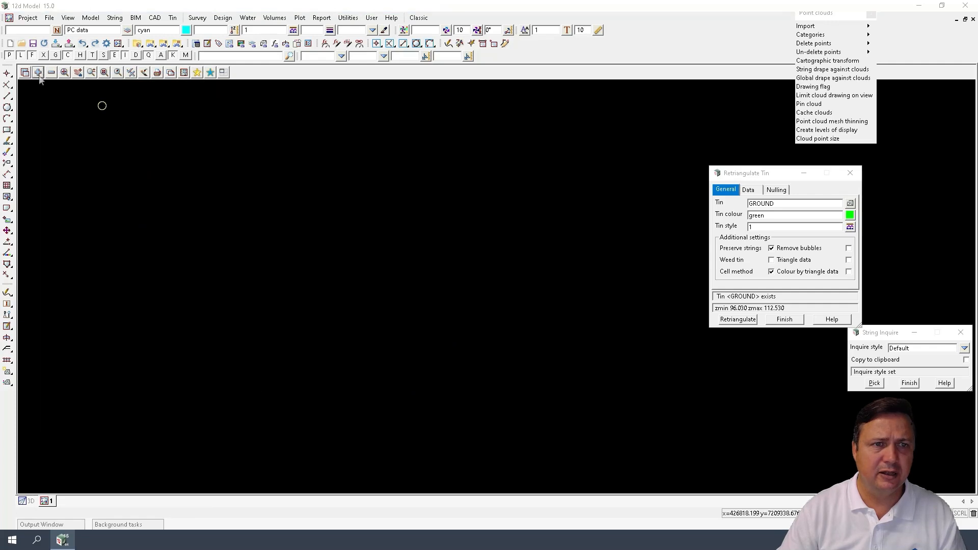
Add the Thinned Data and tin GROUND models to plan view 1 and turn on the tin contours
left_click(38, 73)
left_click(55, 114)
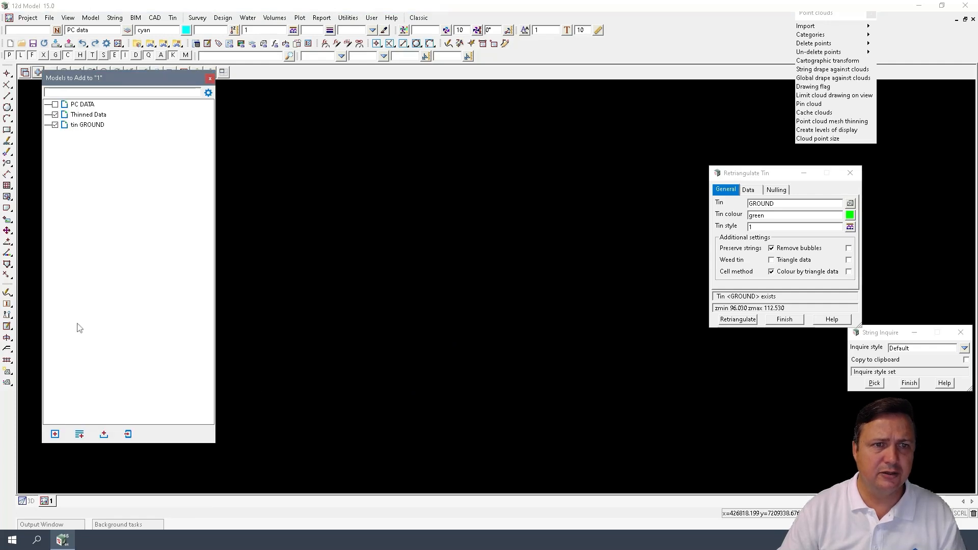
left_click(55, 434)
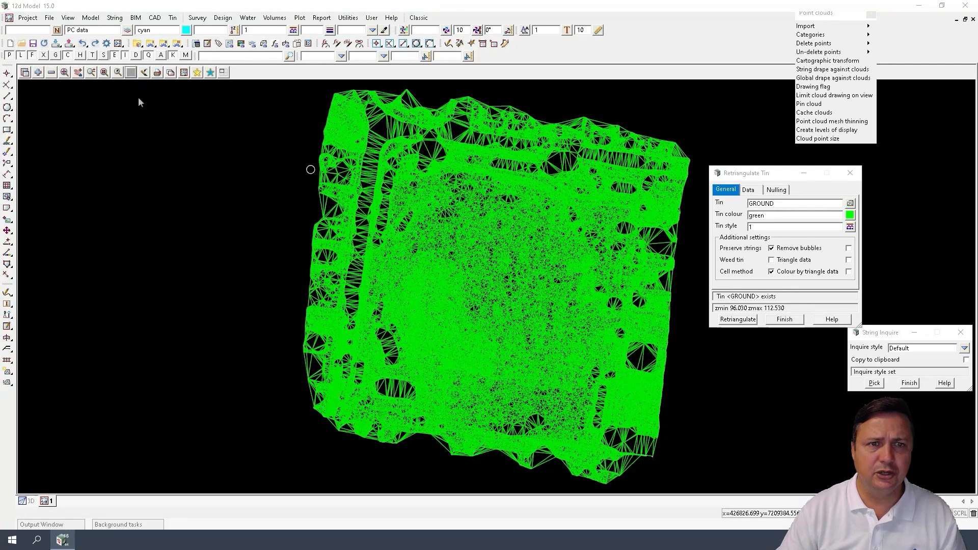
left_click(131, 73)
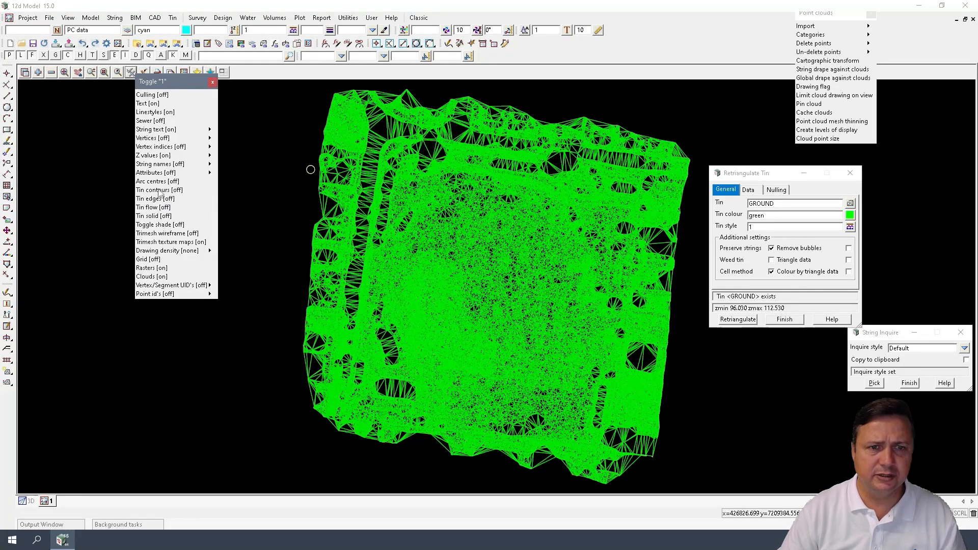
left_click(158, 190)
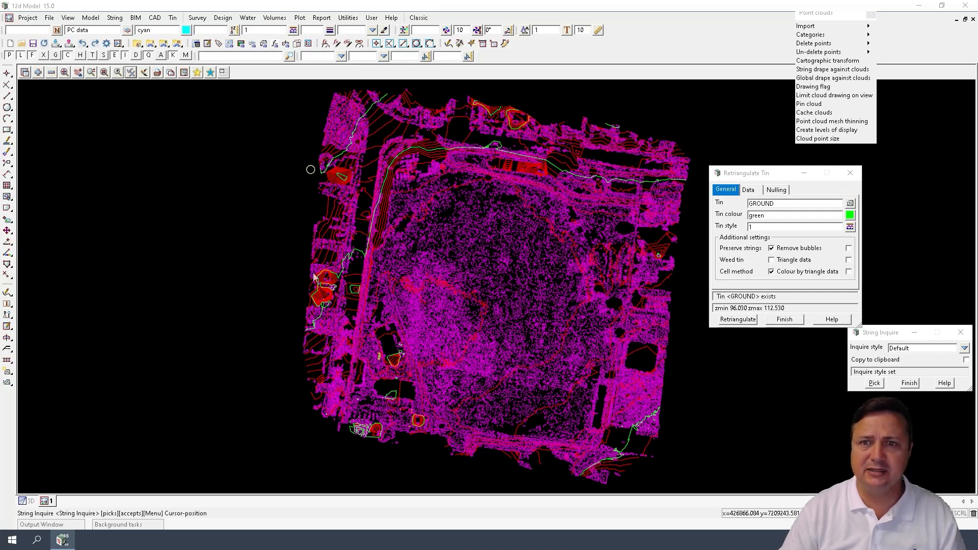
Examine the tin contours across the site and up close at the densely contoured rectangular feature, including its point heights
scroll(431, 249, "down", 2)
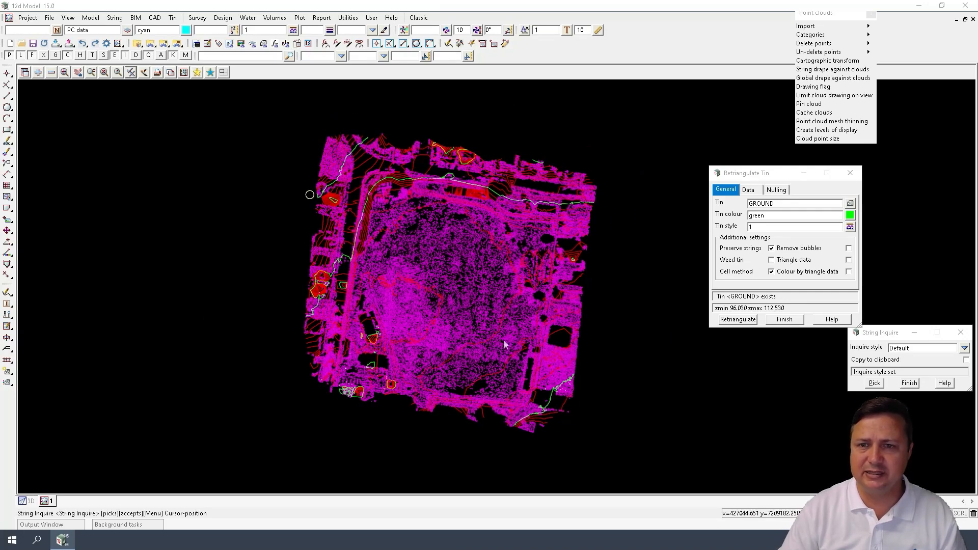
scroll(474, 192, "up", 4)
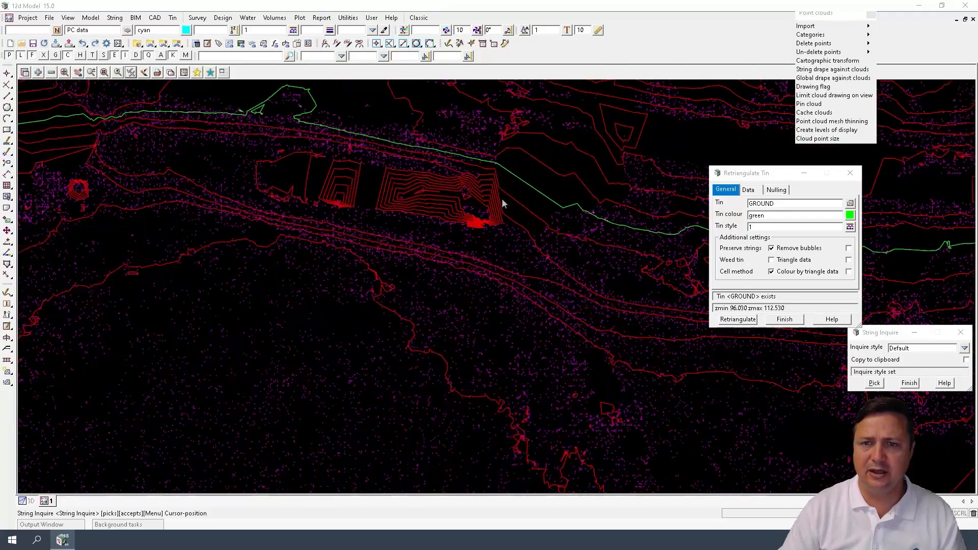
scroll(503, 202, "up", 3)
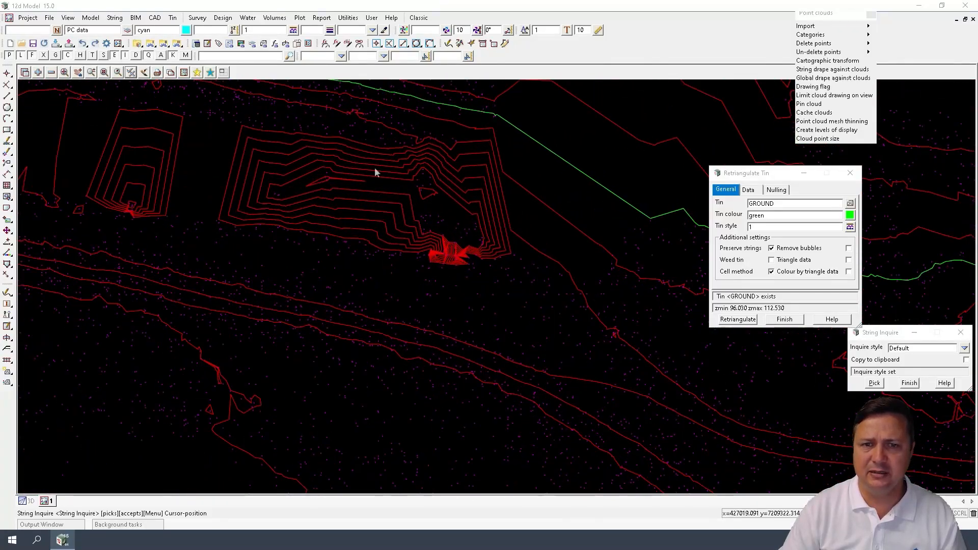
scroll(435, 201, "up", 2)
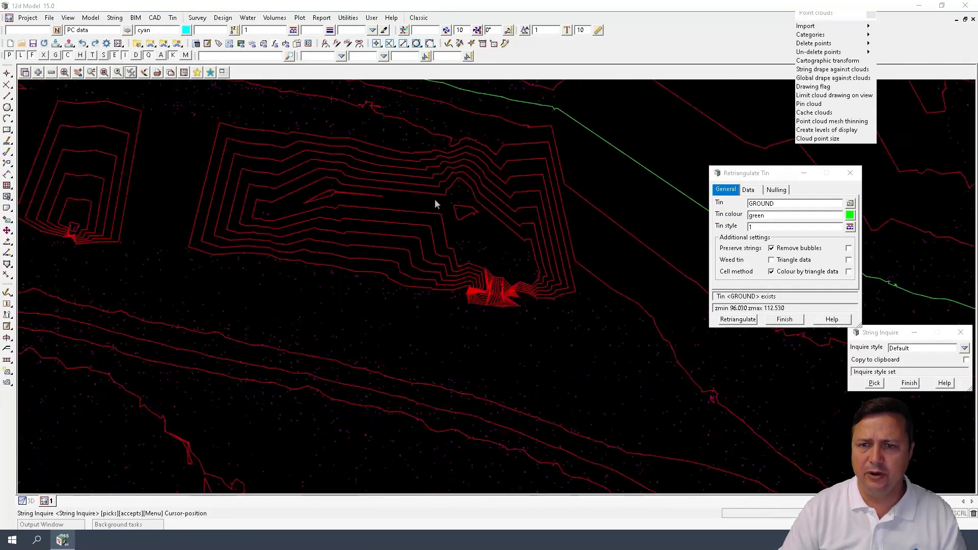
scroll(494, 267, "up", 2)
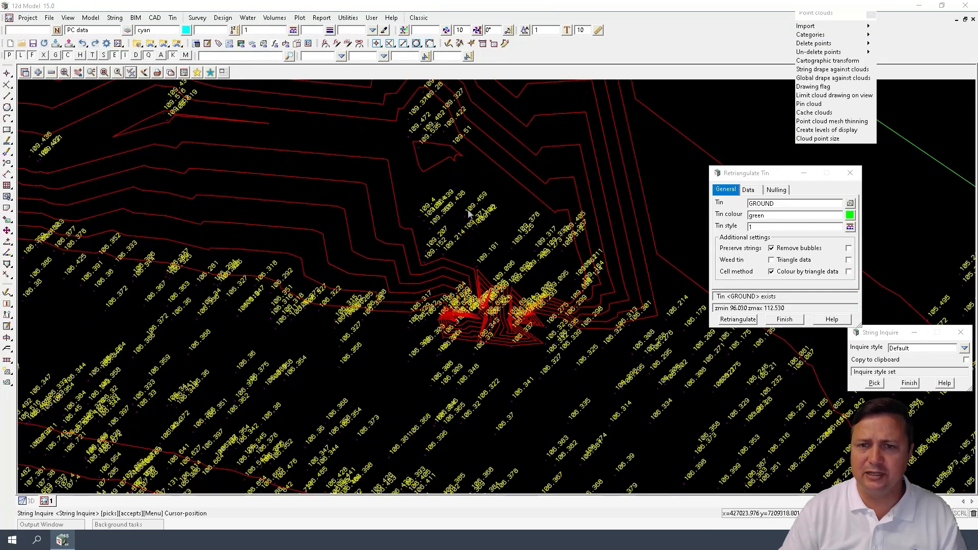
scroll(469, 214, "down", 3)
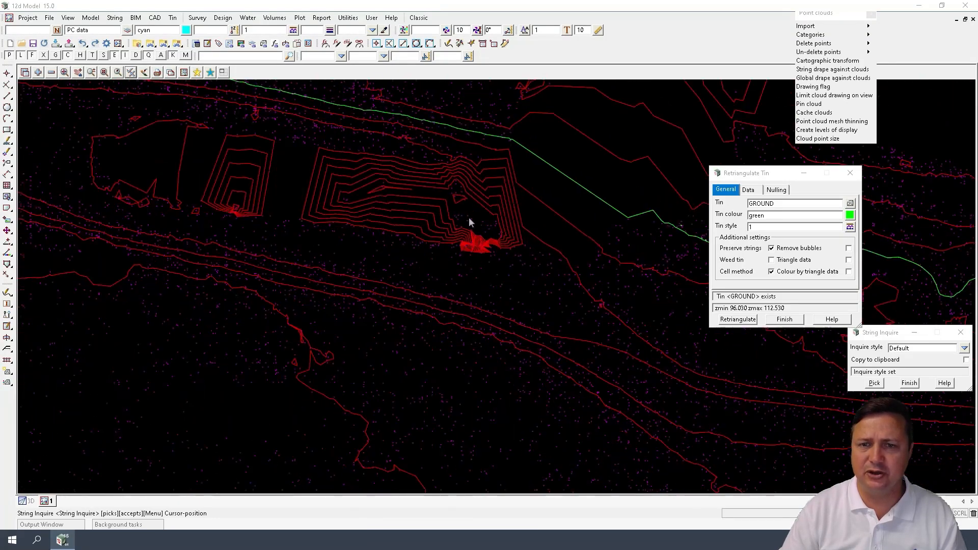
scroll(468, 217, "down", 4)
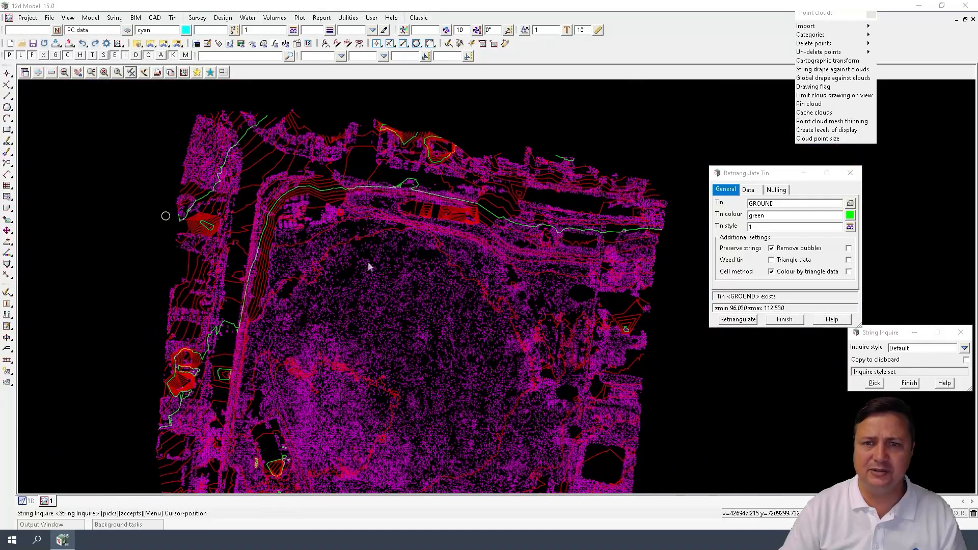
scroll(466, 206, "up", 5)
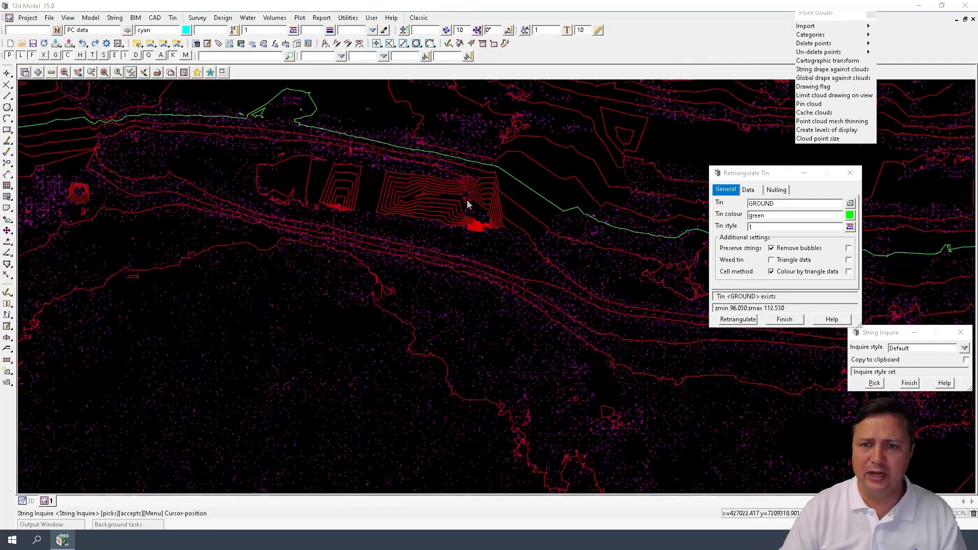
scroll(469, 196, "up", 4)
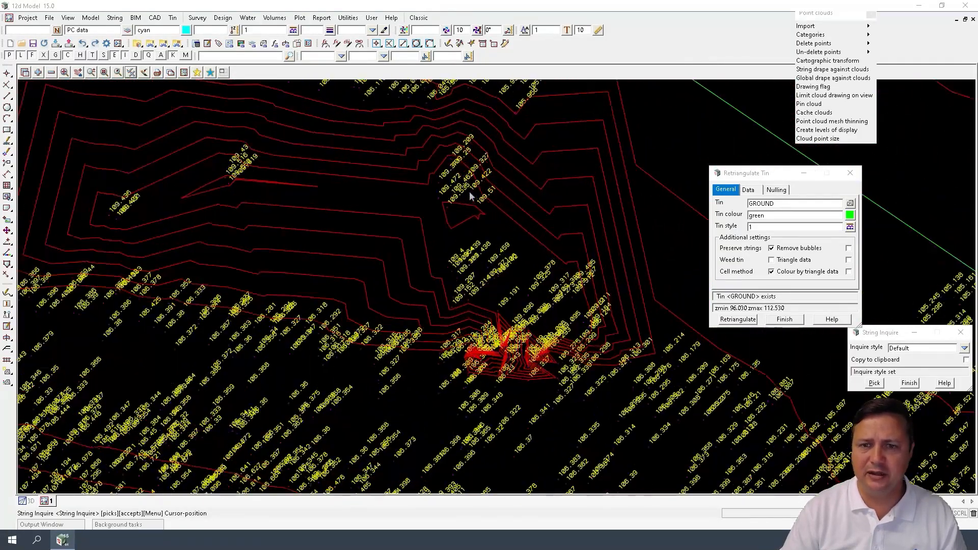
Review the single Z values settings for view 1, checking the maximum text height, and leave them unchanged
left_click(24, 72)
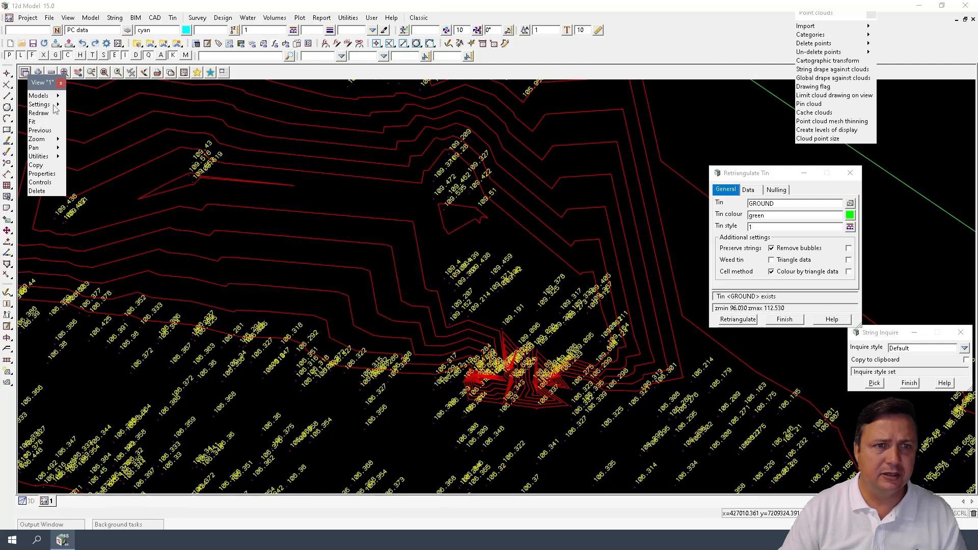
mouse_move(61, 105)
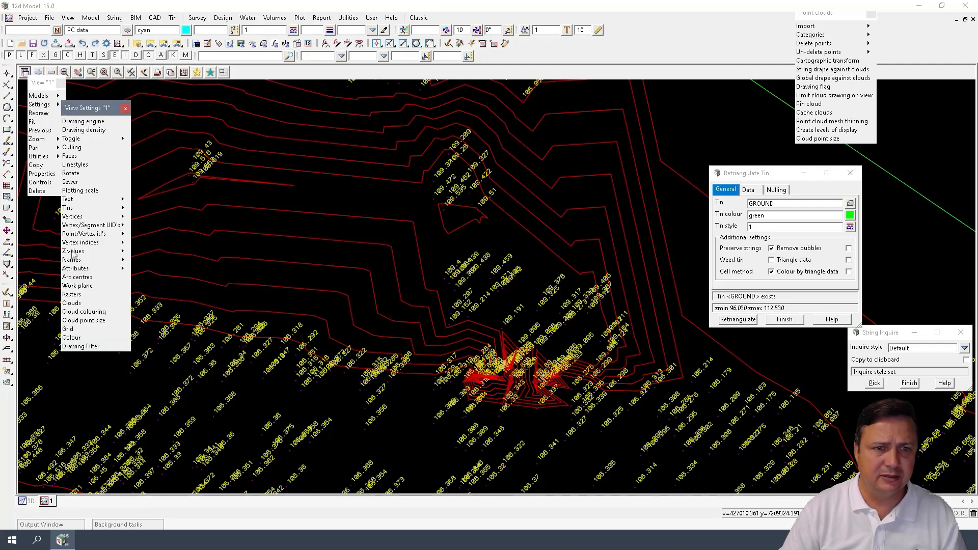
mouse_move(74, 251)
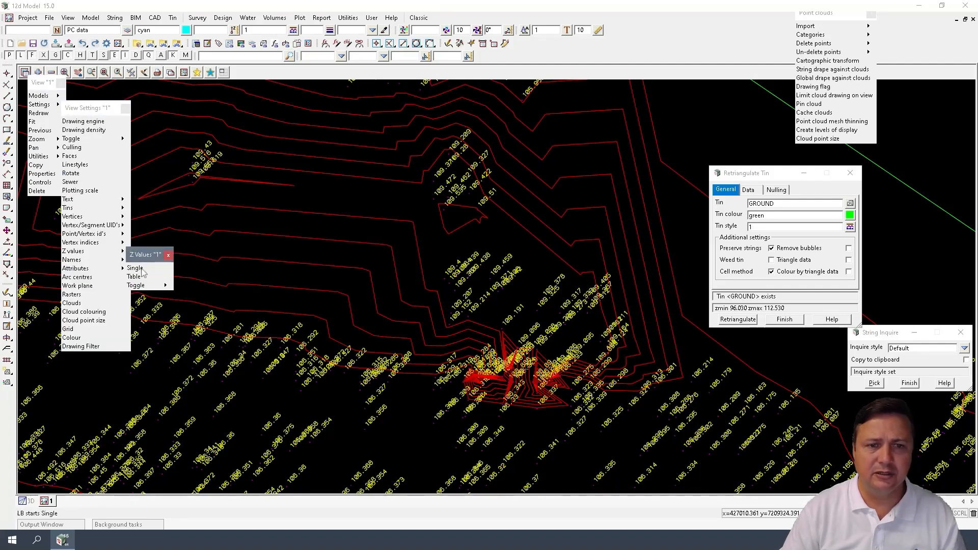
left_click(142, 272)
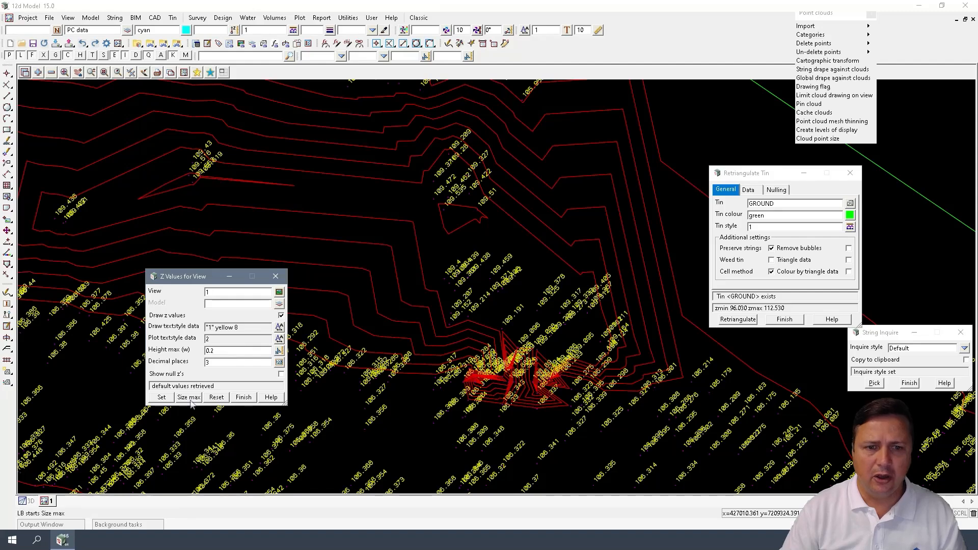
left_click(222, 352)
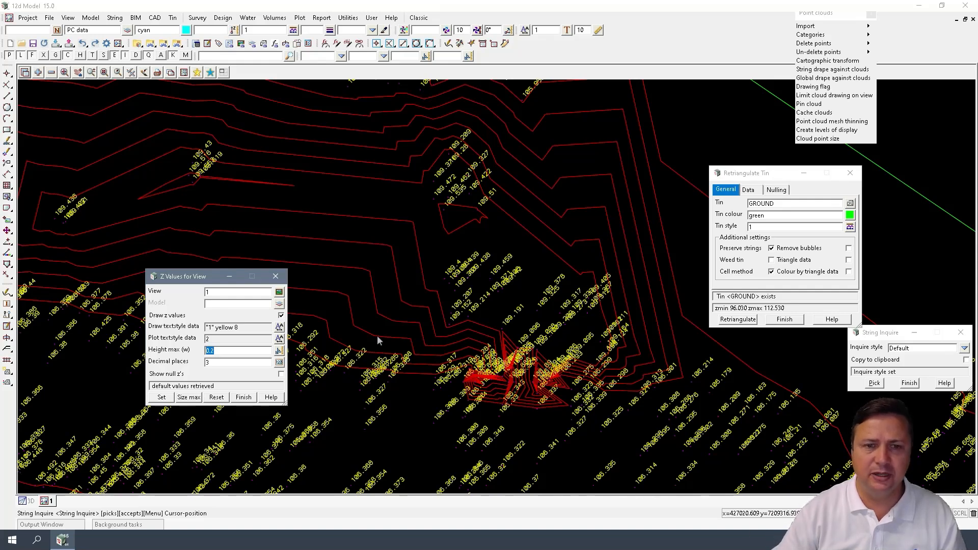
left_click(245, 400)
Start the Delete utility with lasso selection, move its dialog clear of the contours, and close the String Inquire and Retriangulate Tin dialogs
scroll(435, 393, "down", 2)
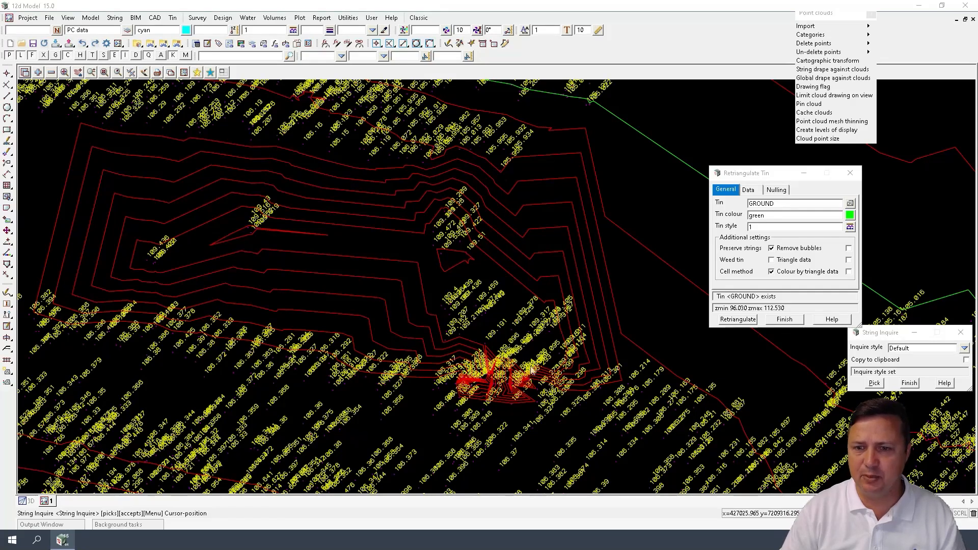
scroll(531, 371, "up", 2)
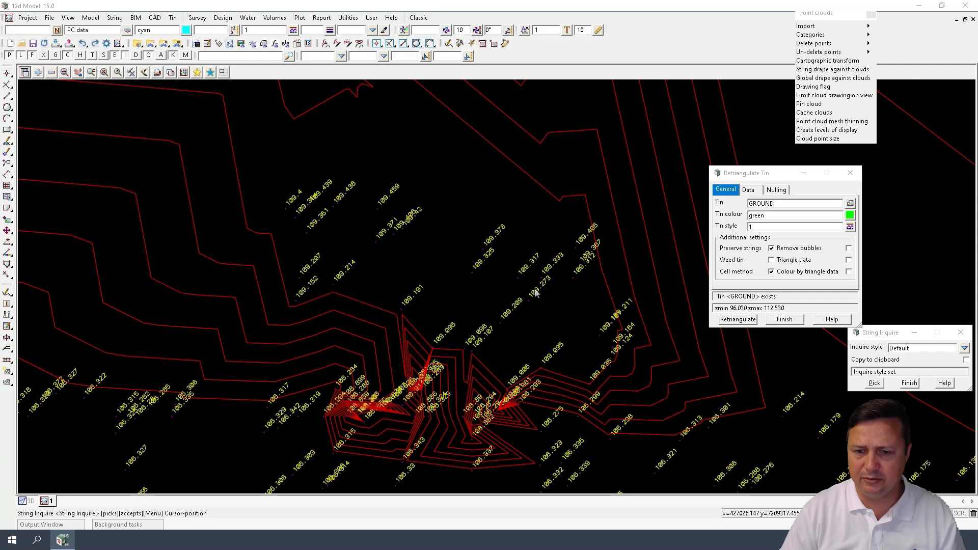
scroll(535, 292, "down", 3)
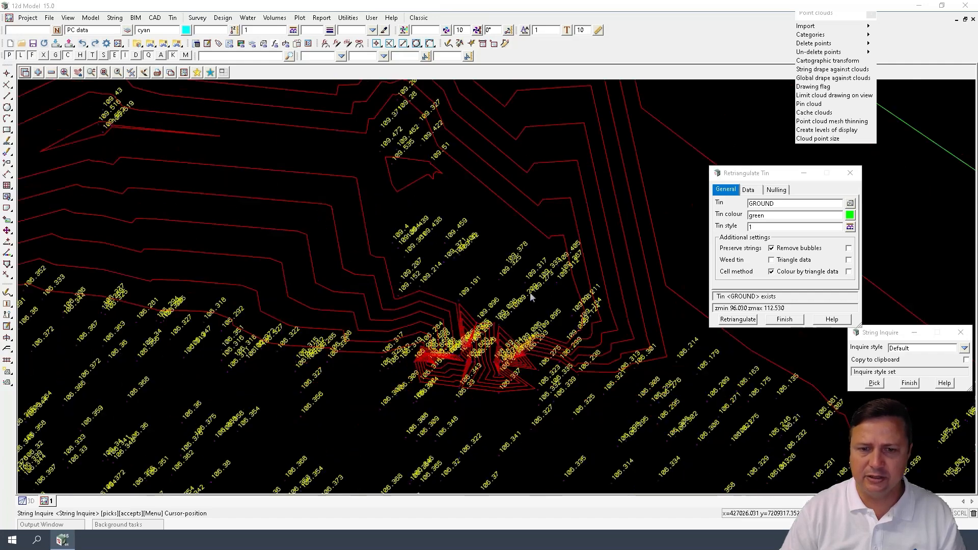
left_click(7, 276)
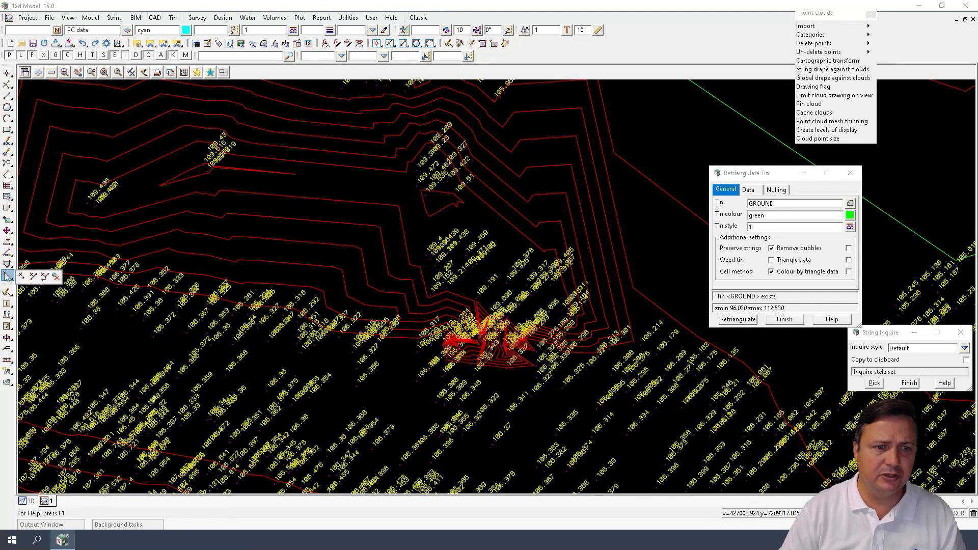
left_click(56, 277)
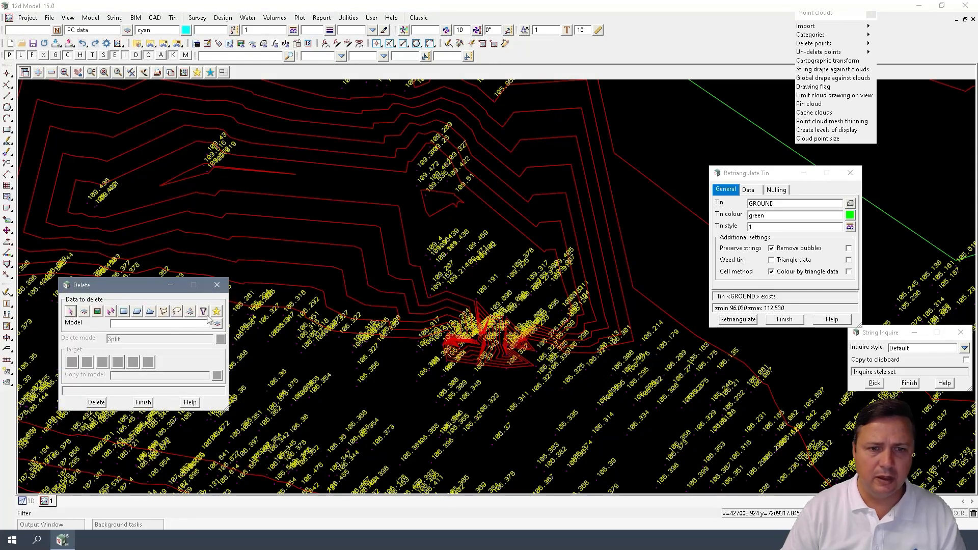
left_click(177, 312)
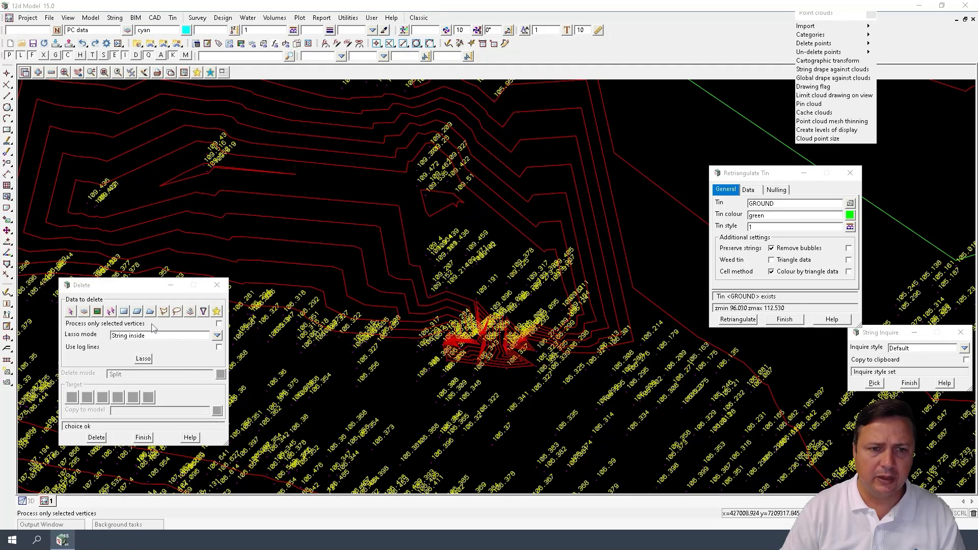
left_click_drag(122, 284, 528, 19)
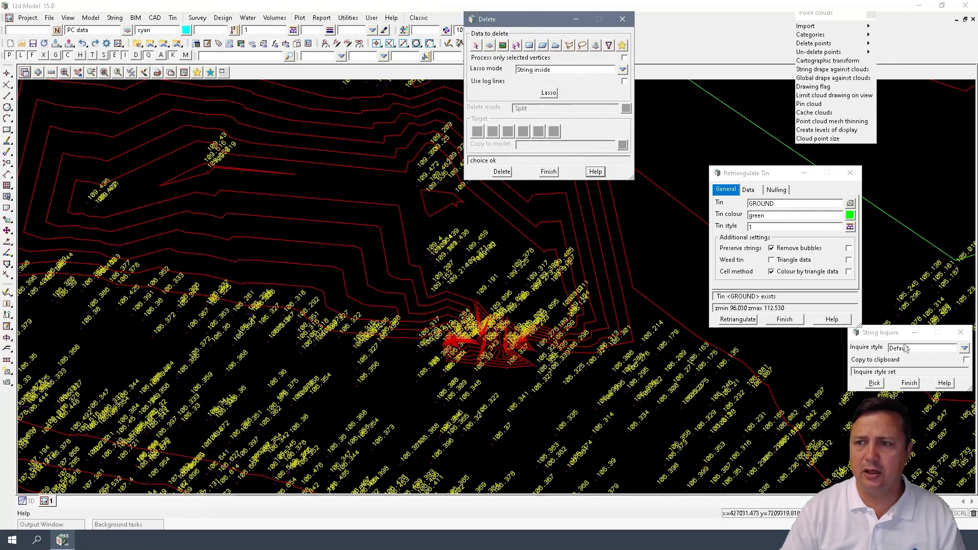
left_click(961, 332)
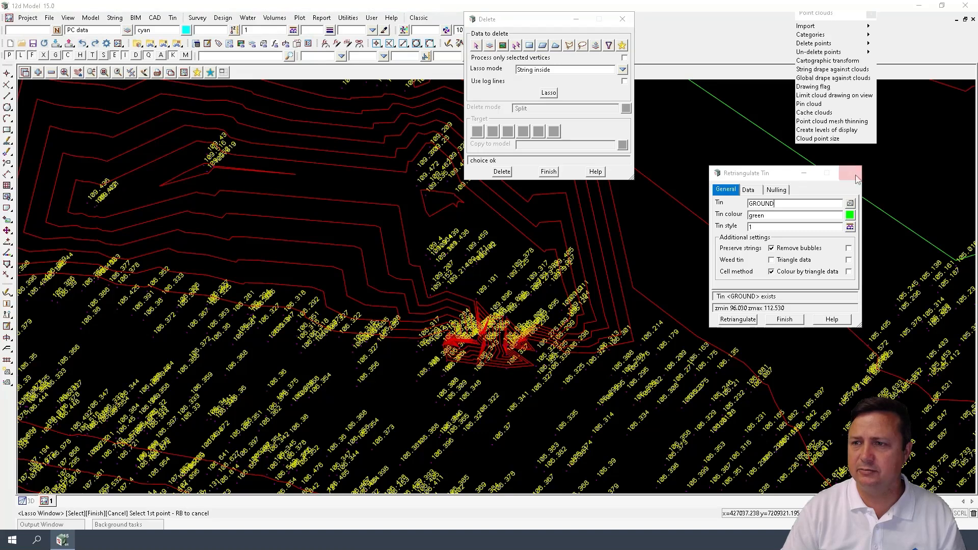
left_click(849, 172)
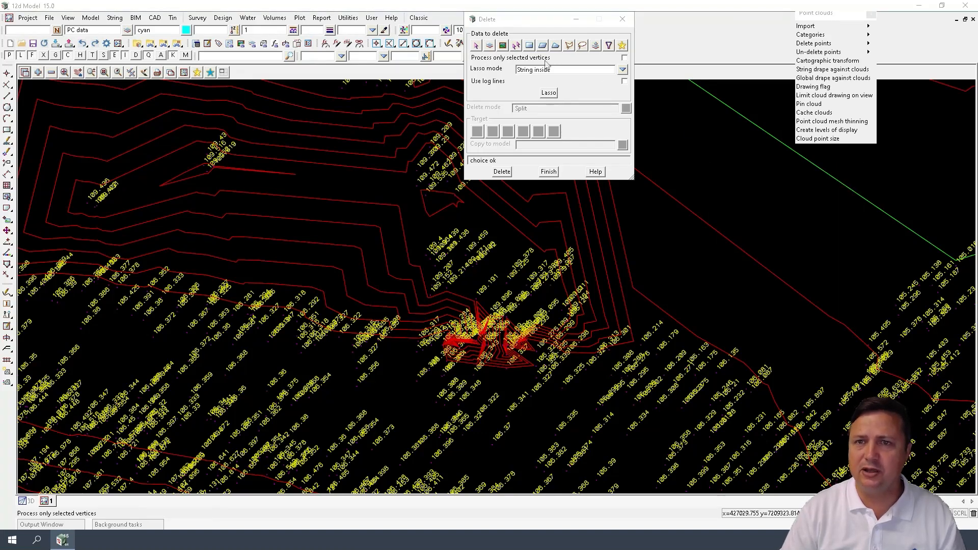
Set the deletion to process only selected vertices inside the lasso, with delete mode Join and existing data replaced
left_click(625, 58)
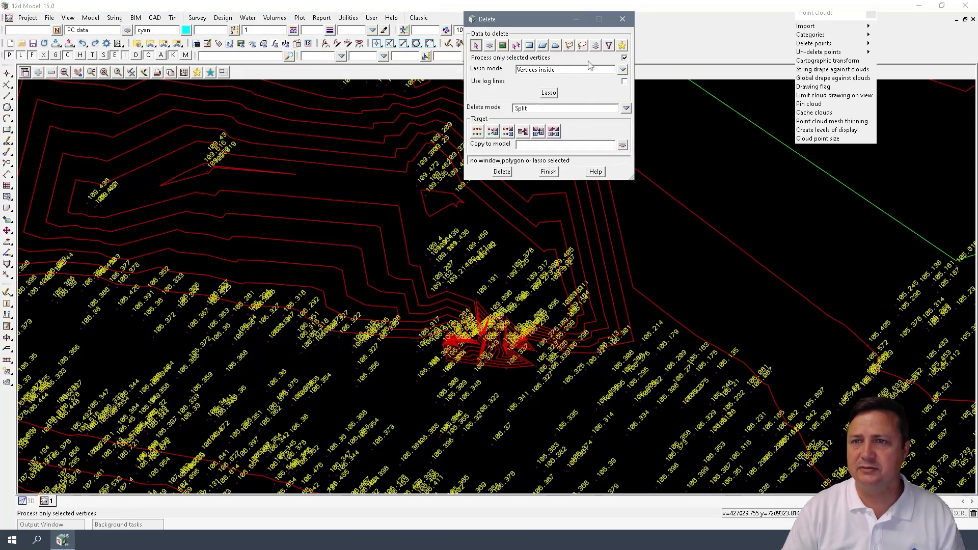
left_click(624, 109)
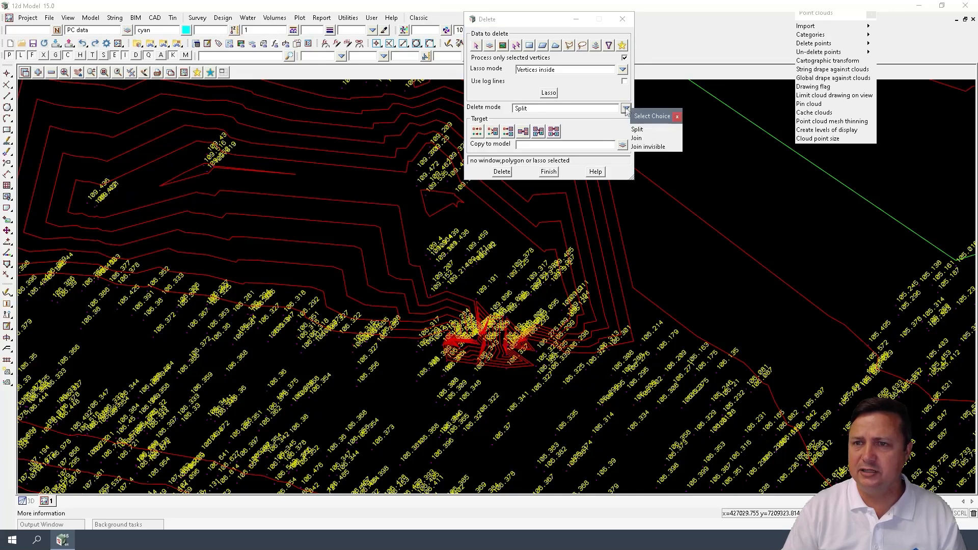
left_click(637, 138)
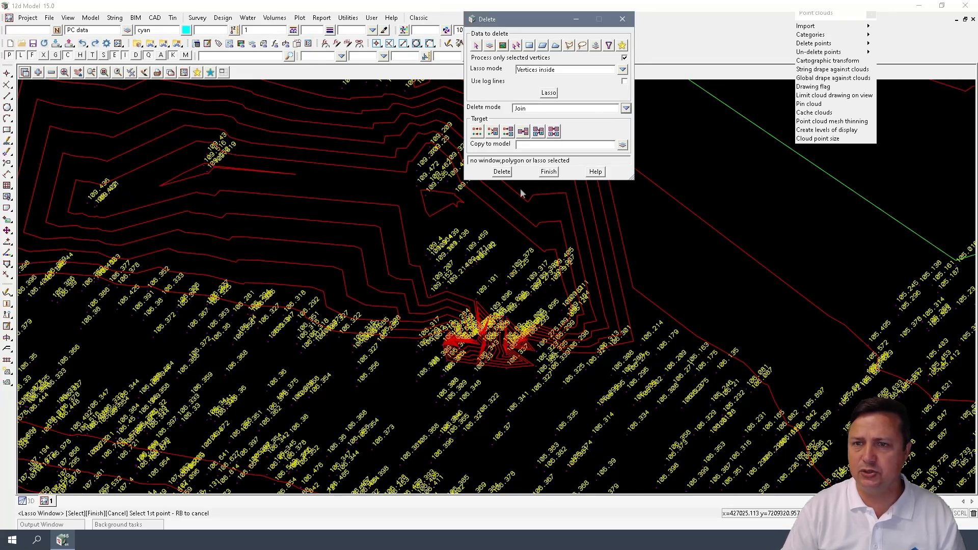
left_click(477, 132)
Lasso the raised points inside the large rectangular contour feature and delete their vertices
left_click(548, 93)
left_click(47, 185)
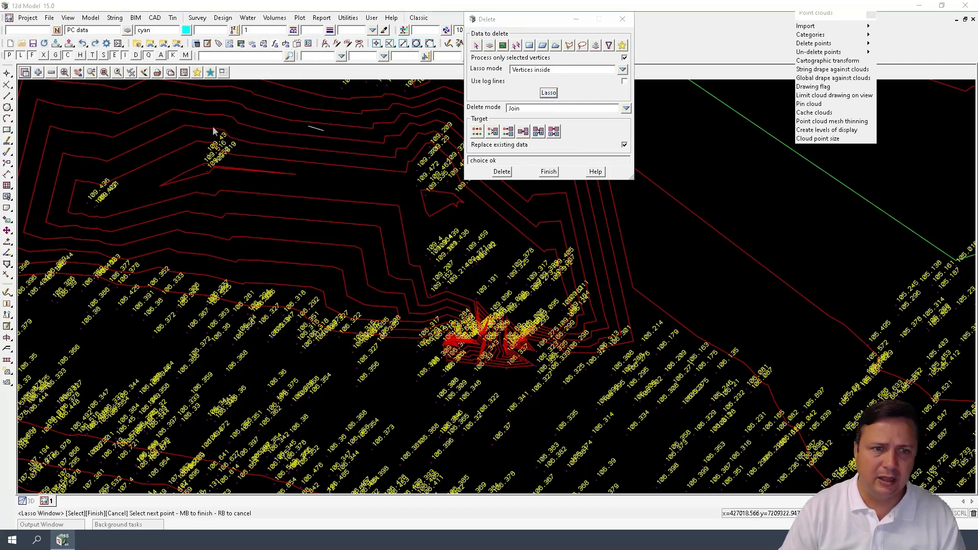
mouse_move(181, 239)
left_mouse_down()
mouse_move(353, 262)
mouse_move(436, 300)
mouse_move(541, 310)
mouse_move(558, 291)
mouse_move(557, 267)
mouse_move(500, 197)
mouse_move(507, 186)
left_mouse_up()
left_click_drag(450, 113, 450, 106)
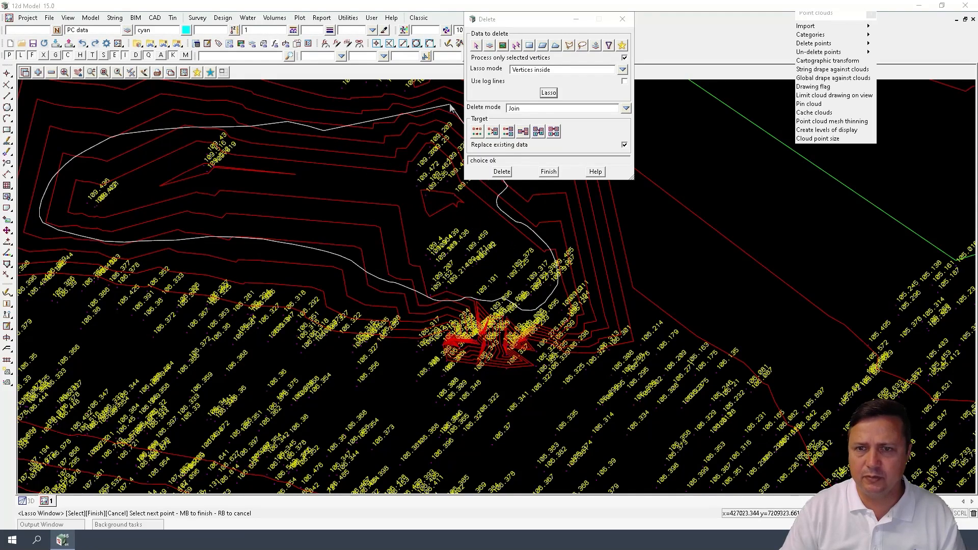
middle_click(366, 167)
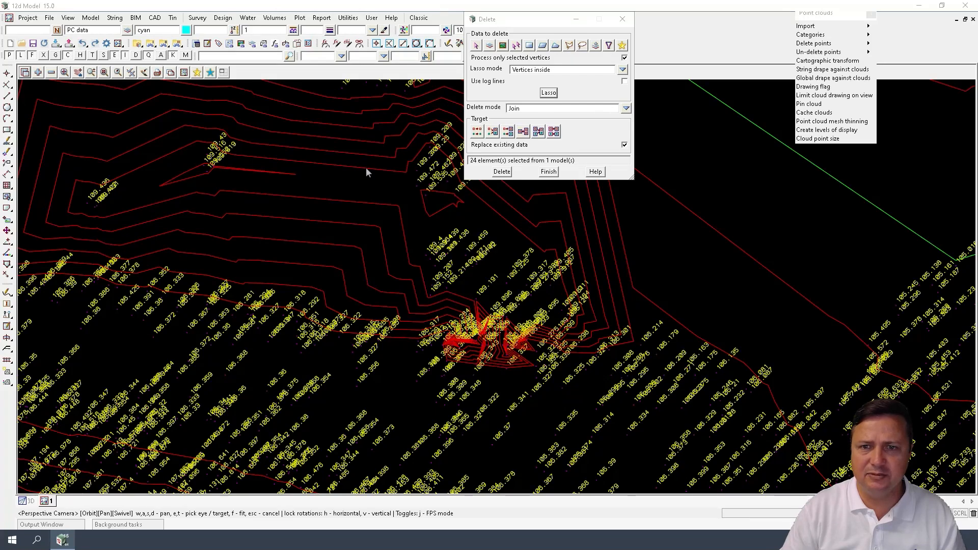
left_click(501, 171)
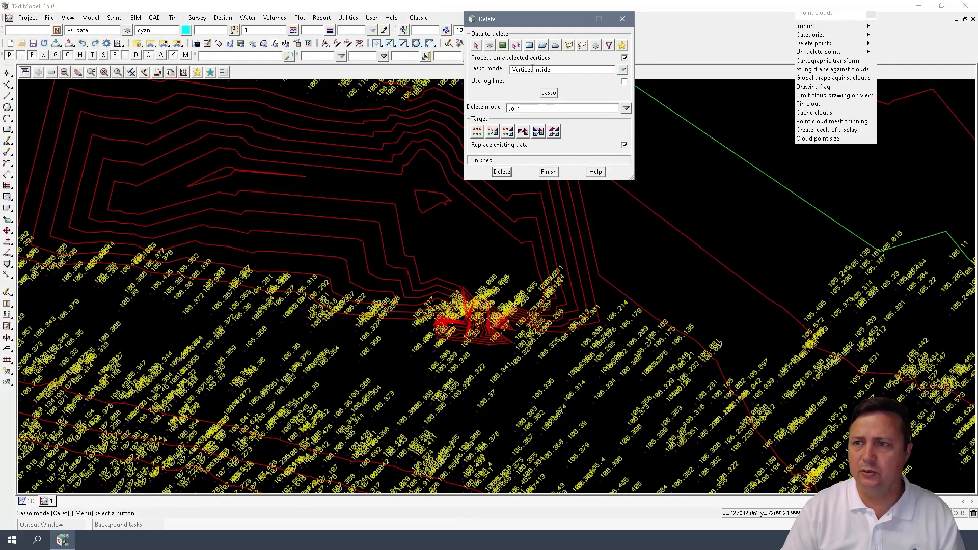
Bring up the Recalc options as a floating menu clear of the contours and retriangulate the tin
left_click(350, 18)
mouse_move(379, 138)
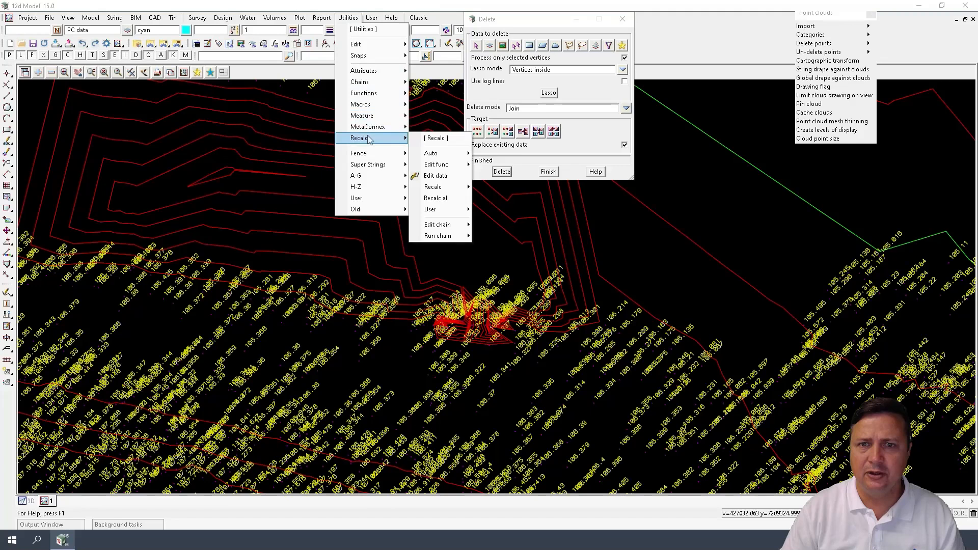
left_click(428, 138)
left_click_drag(446, 146, 709, 122)
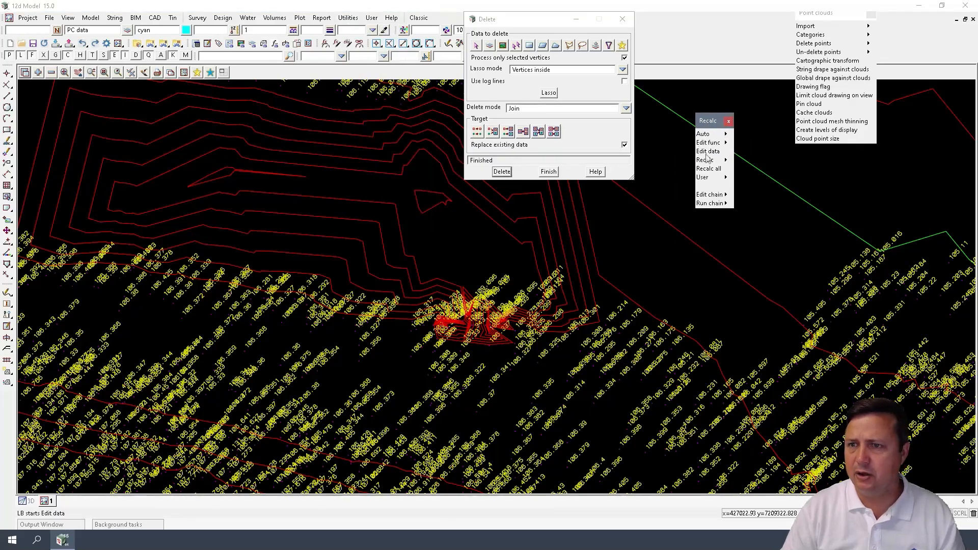
left_click(706, 159)
double_click(749, 188)
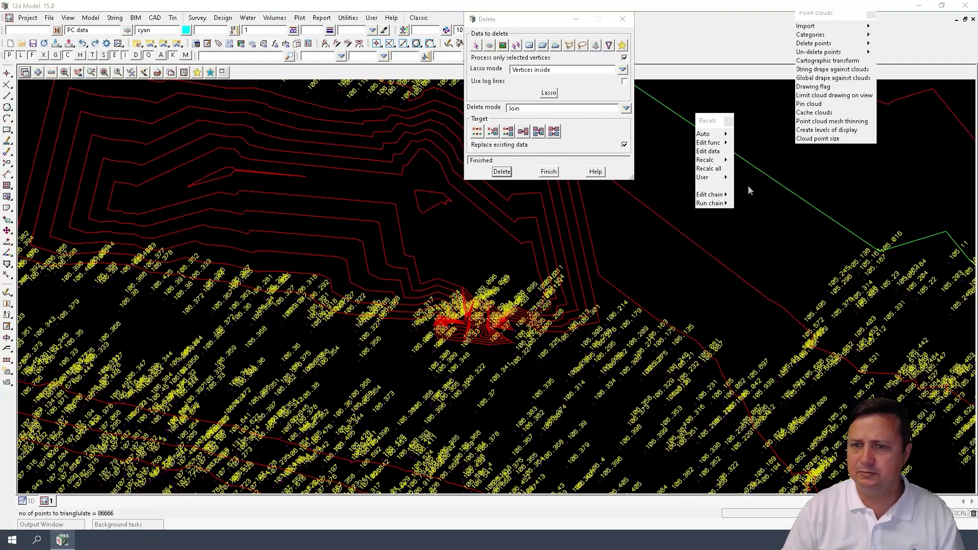
Lasso and delete the raised vertices of about 109 m in and below the small closed contour of the adjacent hump, and retriangulate the tin
scroll(313, 244, "down", 2)
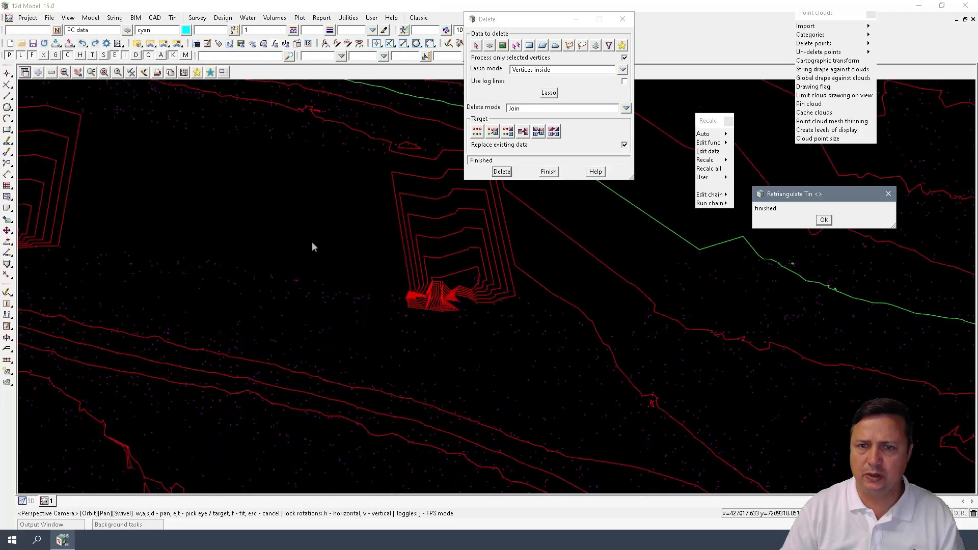
scroll(292, 250, "down", 2)
scroll(407, 290, "up", 2)
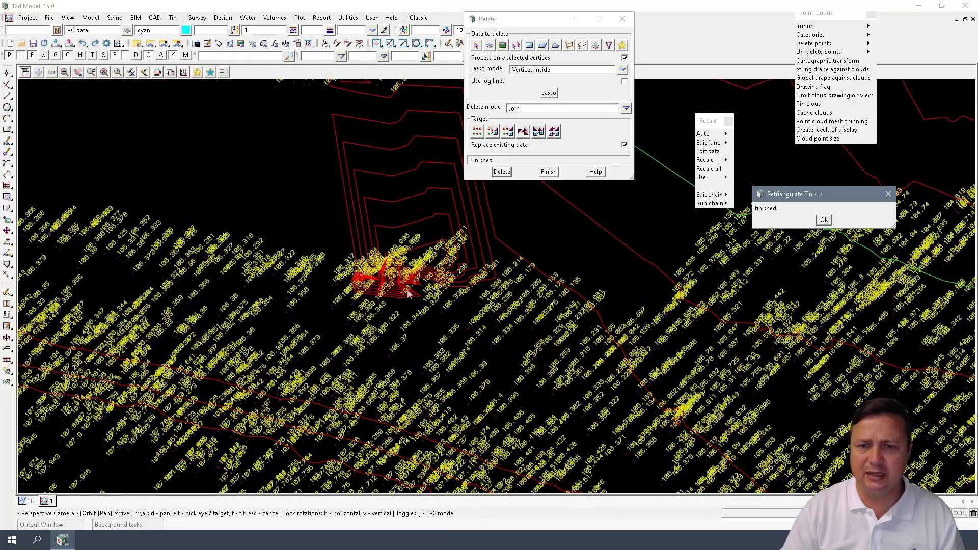
scroll(524, 290, "down", 2)
scroll(179, 263, "up", 5)
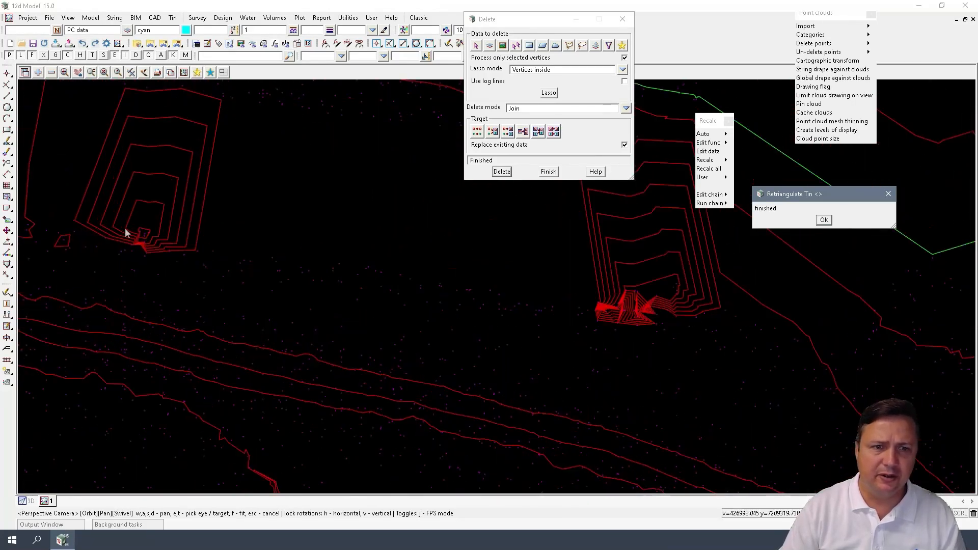
scroll(180, 263, "up", 1)
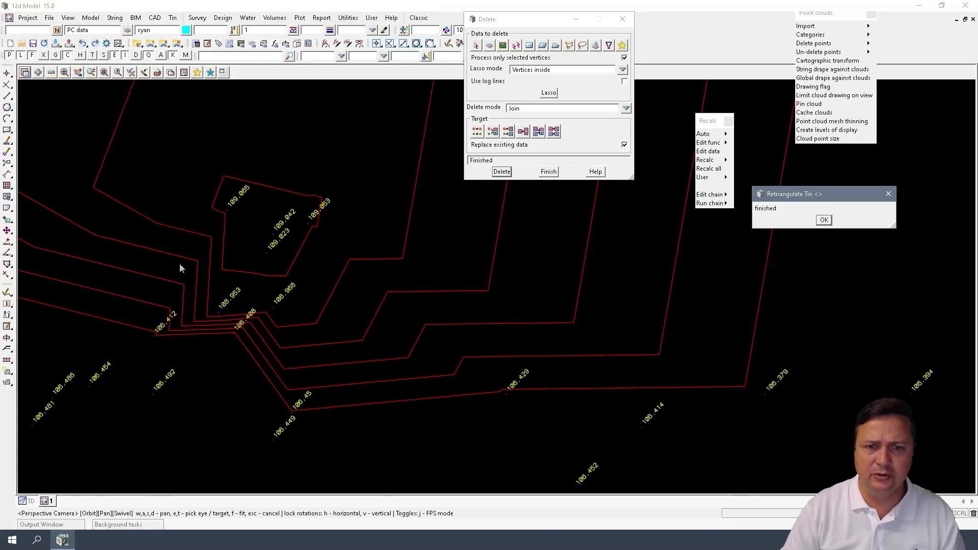
left_click(549, 92)
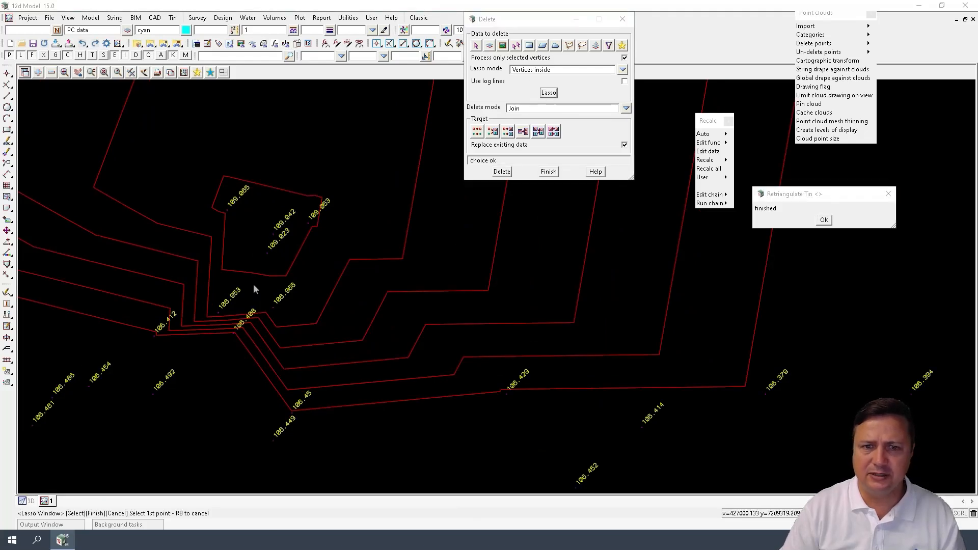
left_click(194, 286)
middle_click(197, 187)
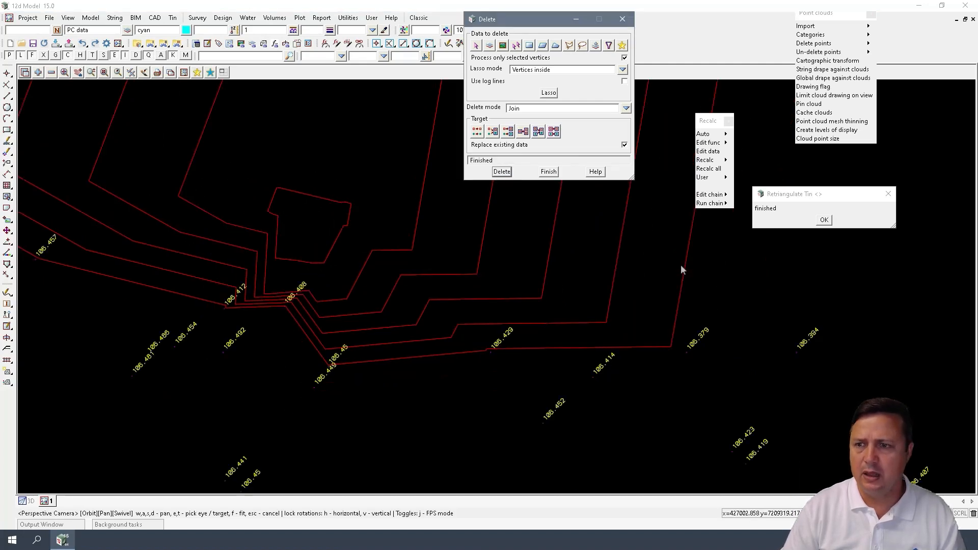
left_click(718, 160)
double_click(763, 191)
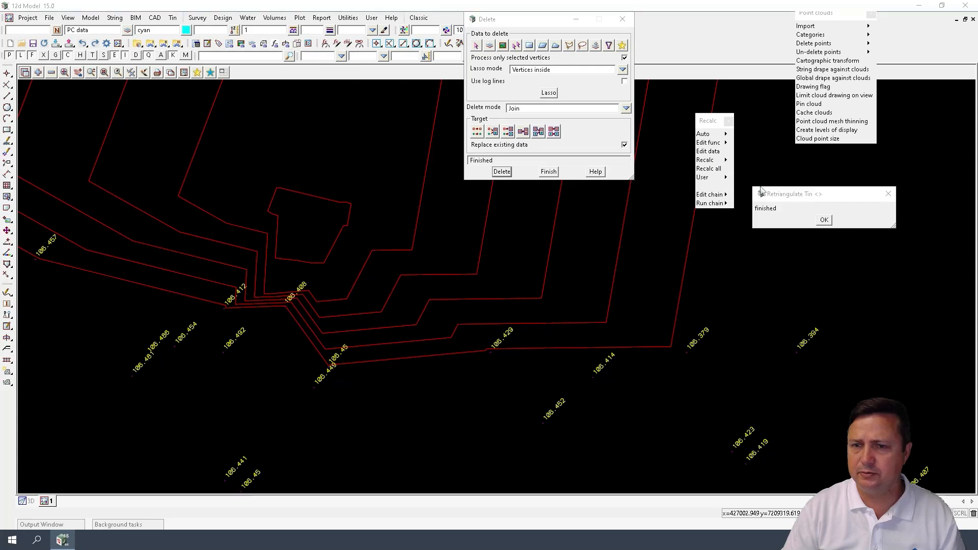
Lasso the raised points of about 109.2 m inside the circular contour mound farther west and delete their vertices
scroll(423, 337, "down", 5)
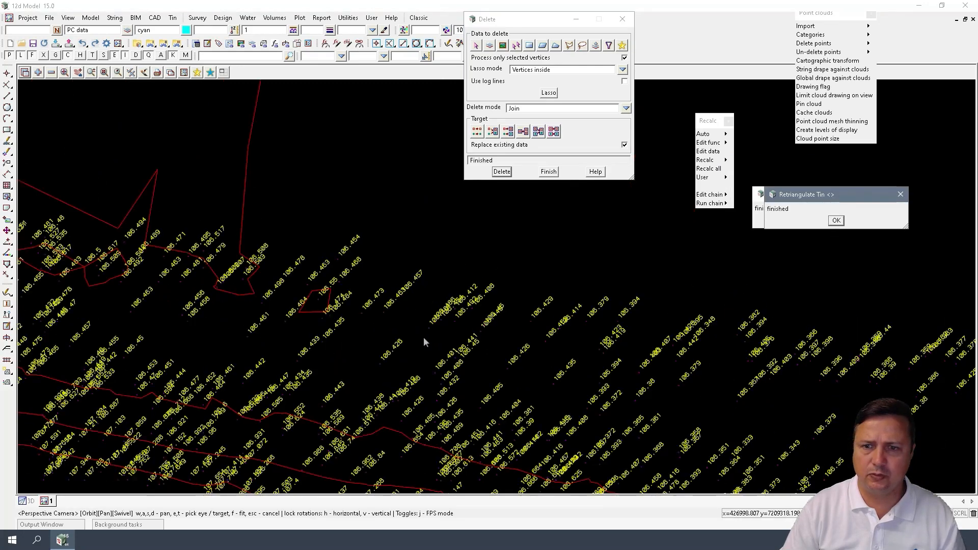
scroll(428, 339, "down", 8)
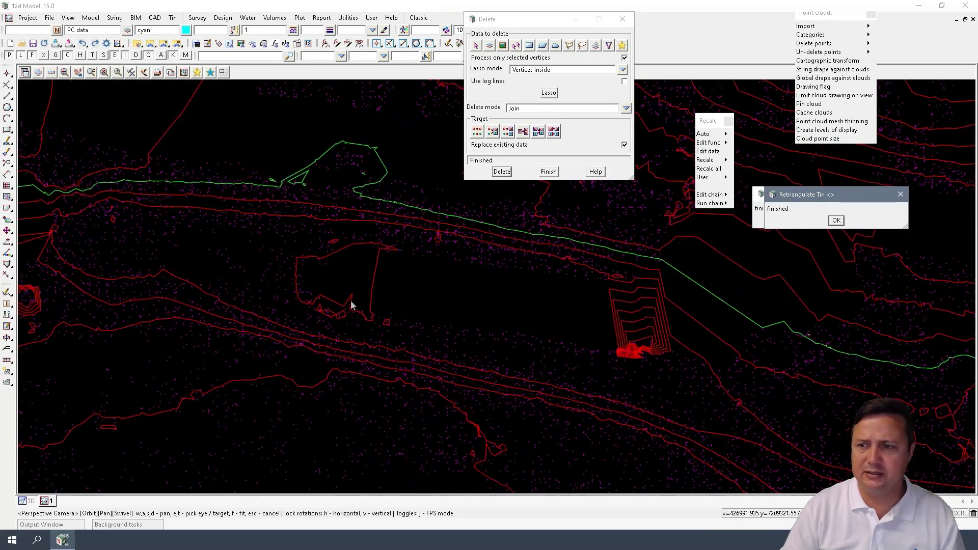
scroll(228, 313, "up", 10)
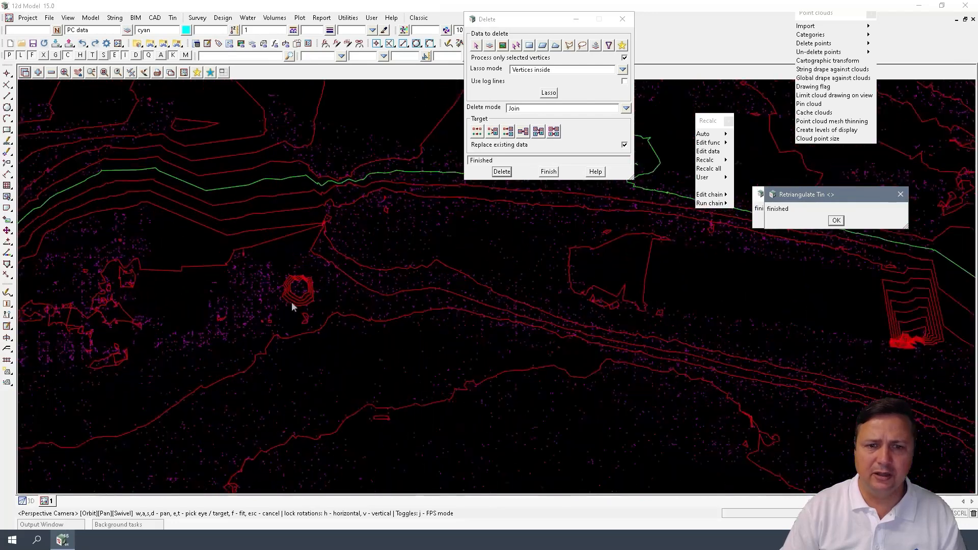
scroll(274, 279, "up", 4)
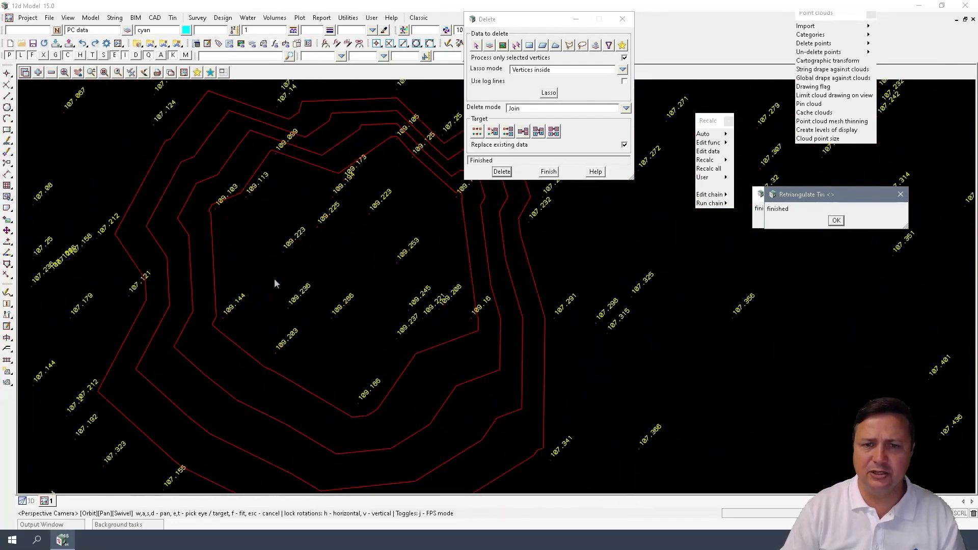
scroll(274, 279, "down", 5)
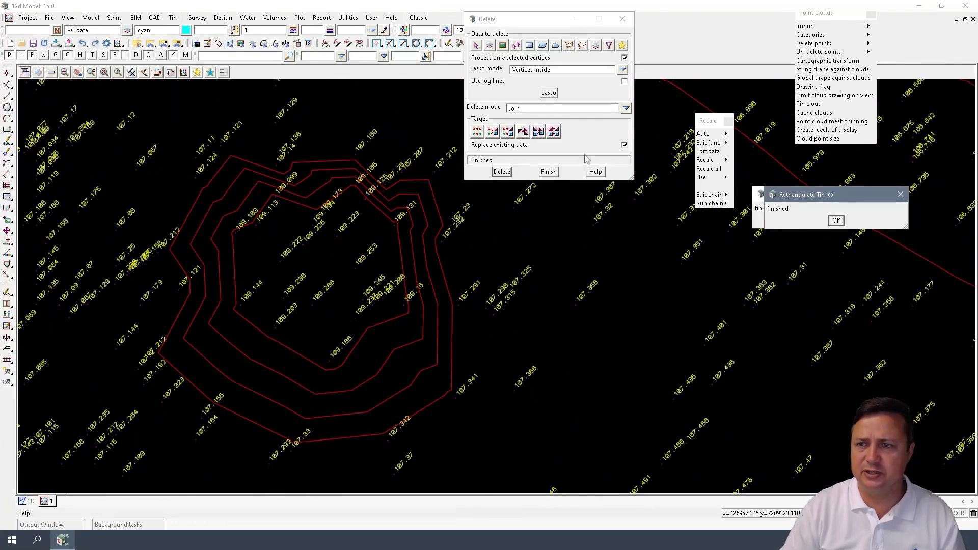
left_click(549, 92)
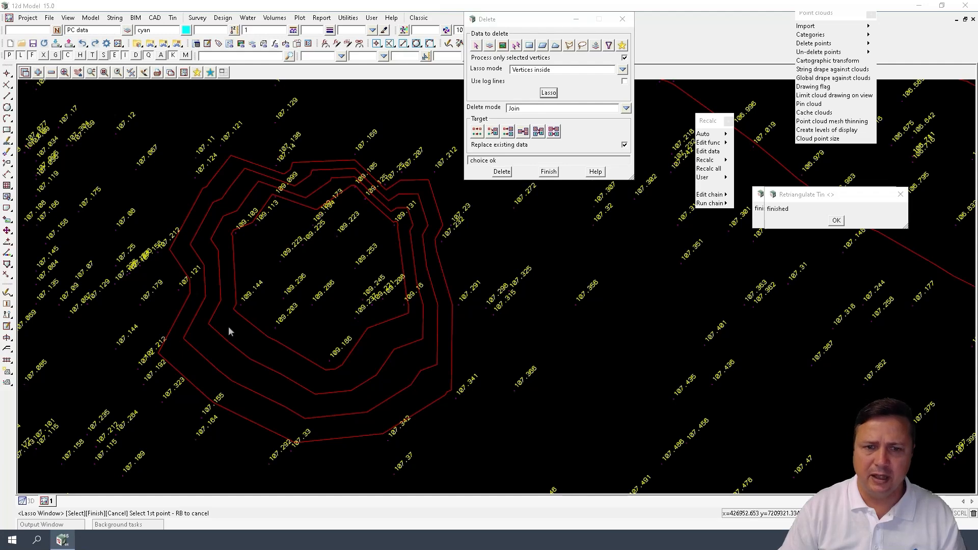
mouse_move(350, 378)
left_mouse_down()
mouse_move(423, 321)
mouse_move(428, 202)
mouse_move(310, 176)
mouse_move(260, 182)
mouse_move(213, 224)
mouse_move(214, 293)
left_mouse_up()
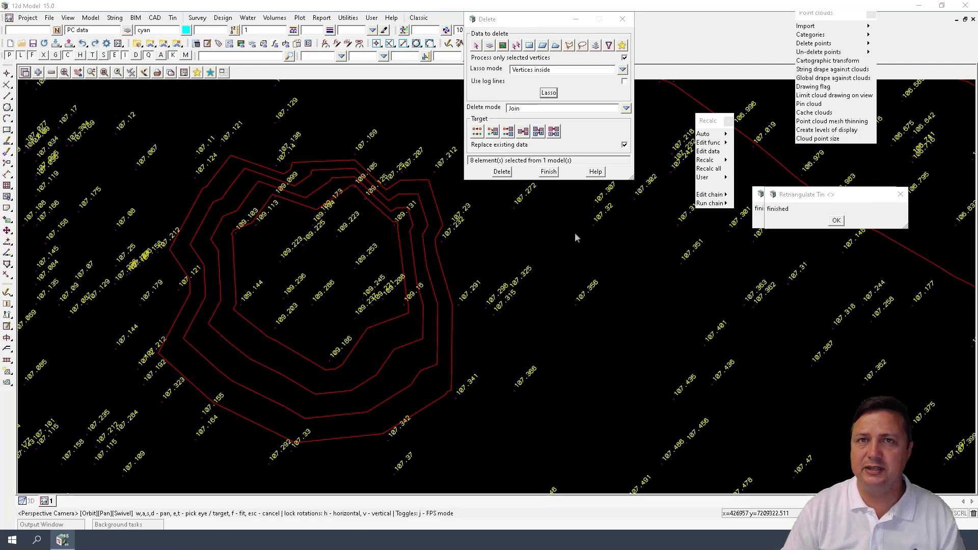
left_click(502, 171)
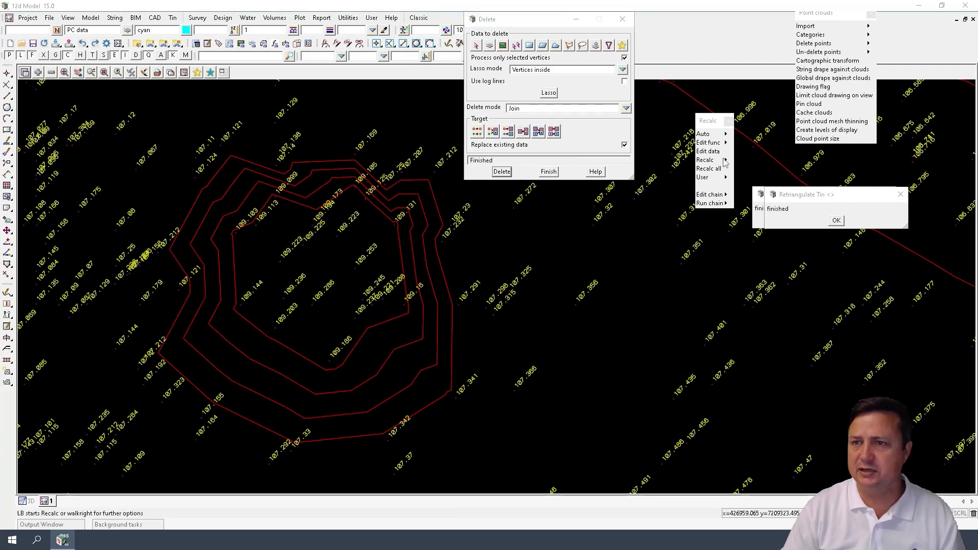
Dismiss the earlier Retriangulate Tin message and retriangulate the tin without the circular mound's points
left_click(836, 220)
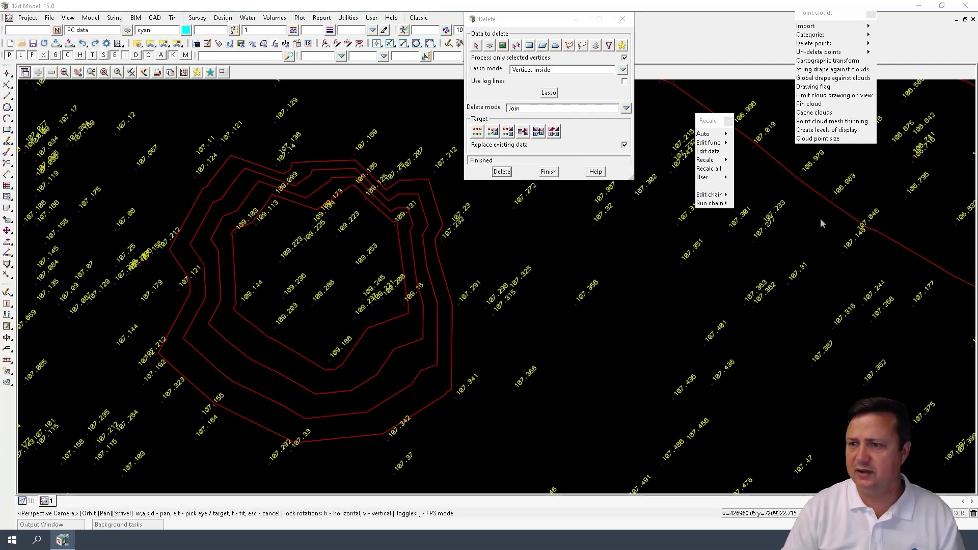
left_click(726, 161)
double_click(750, 188)
scroll(723, 242, "down", 2)
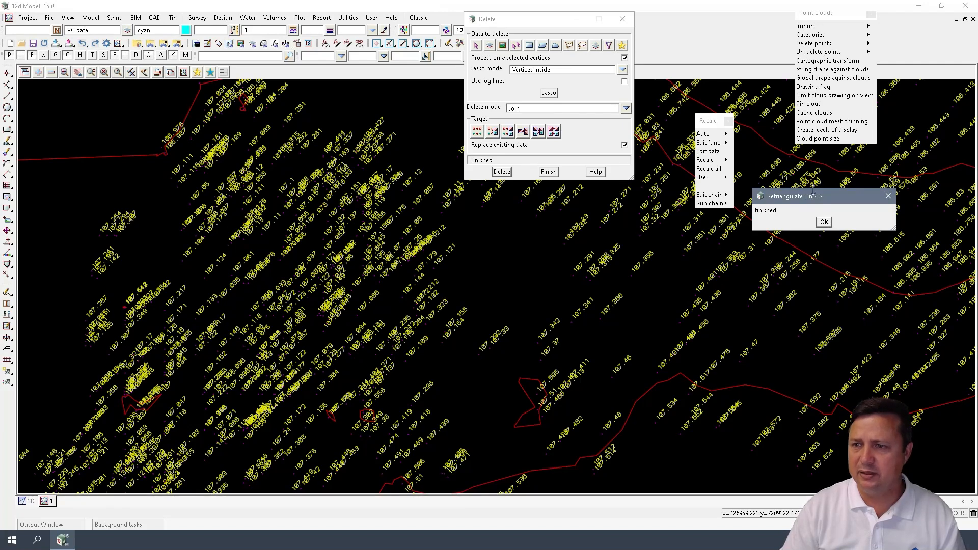
left_click_drag(815, 194, 809, 184)
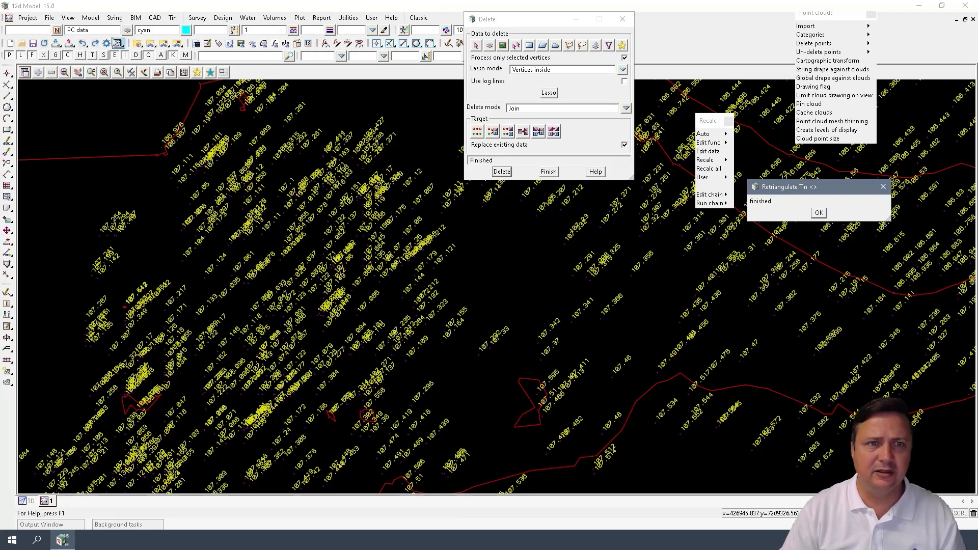
Turn off Function results in the System project settings, dismiss the open Retriangulate Tin message, and retriangulate the tin again
left_click(106, 44)
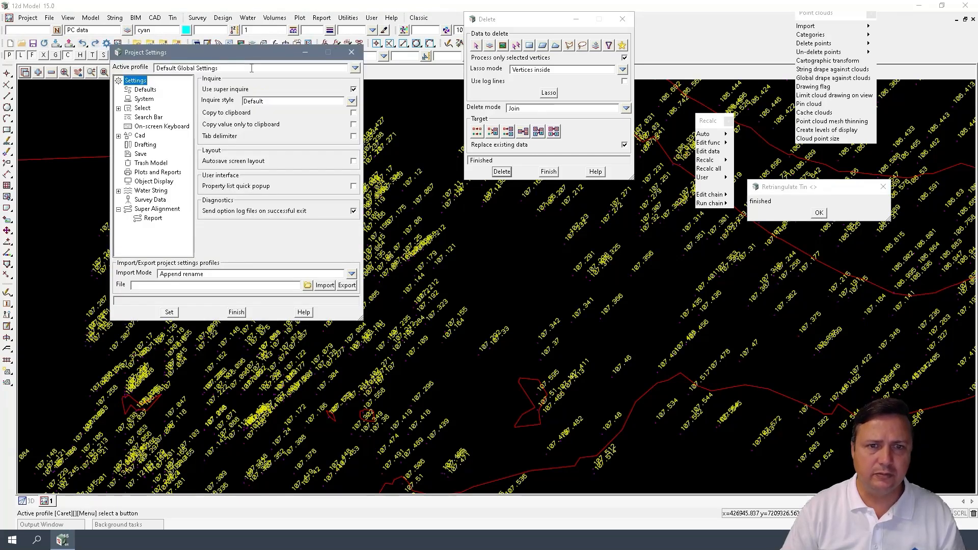
left_click(150, 100)
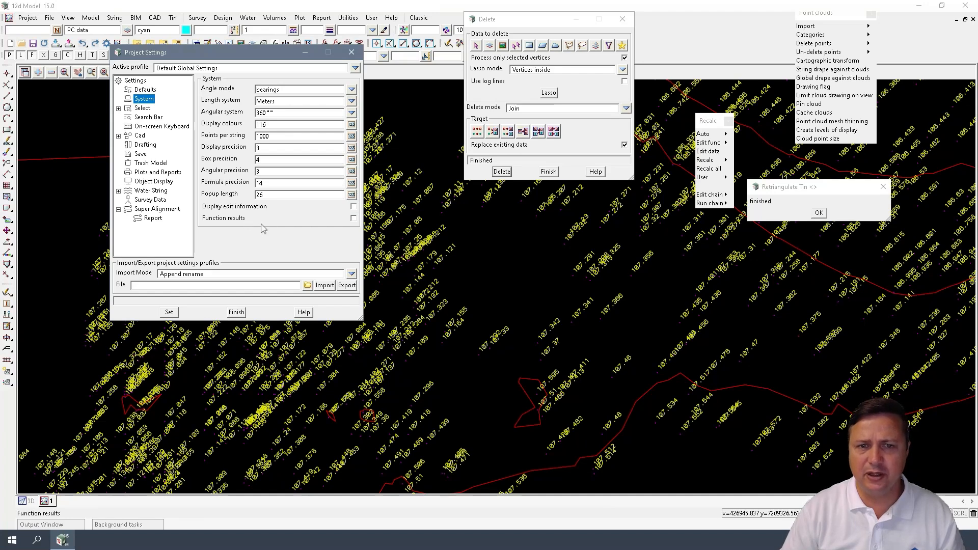
left_click(237, 312)
left_click(822, 214)
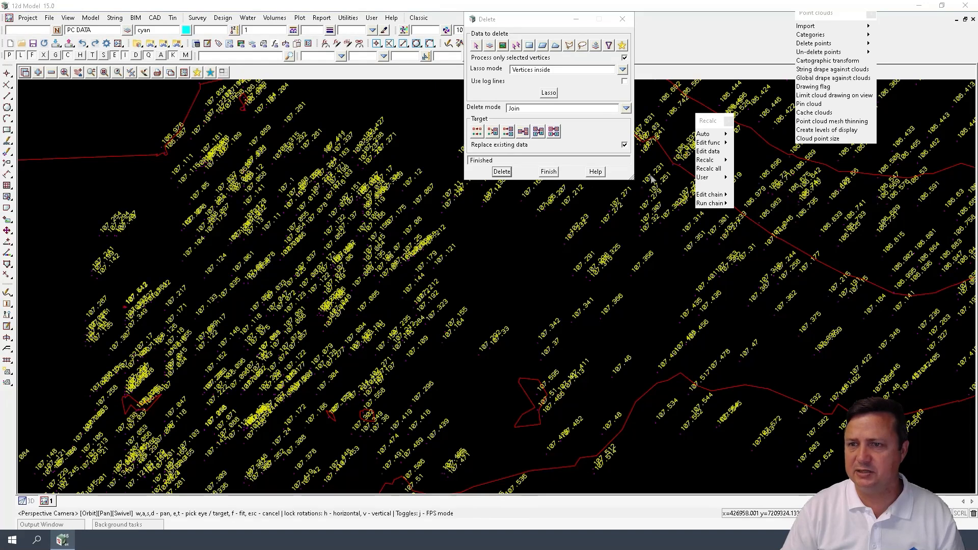
scroll(224, 301, "down", 3)
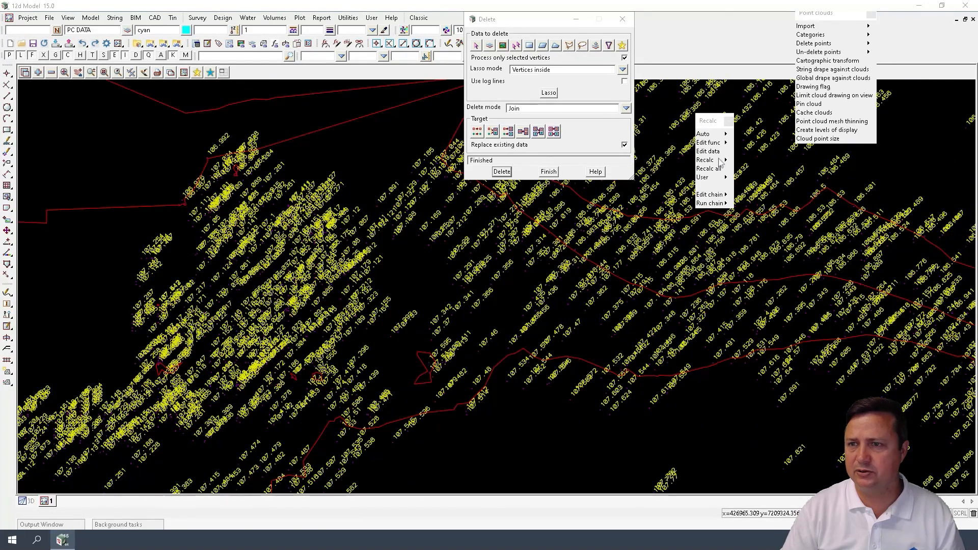
left_click(716, 168)
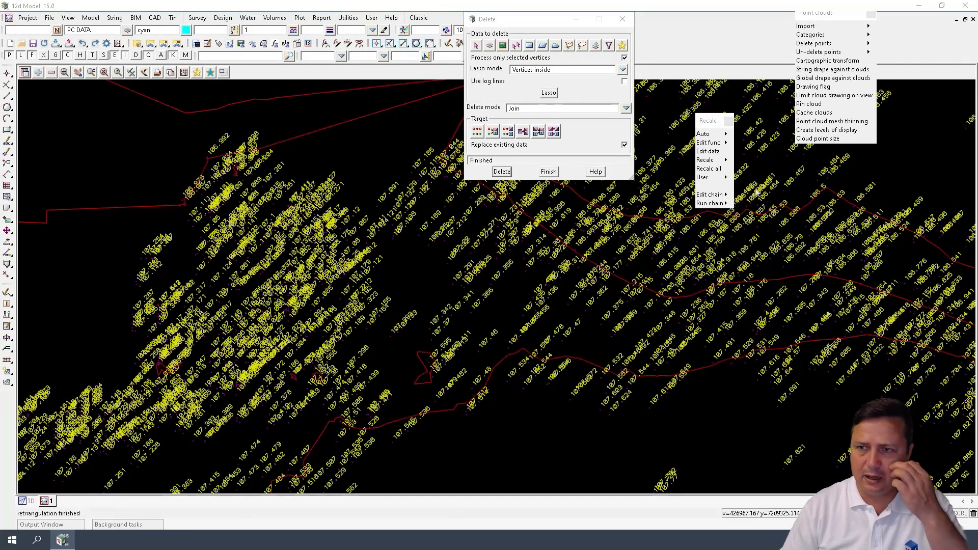
Lasso the few raised points inside the elongated green contour at the western edge of the survey and delete their vertices
scroll(294, 234, "down", 3)
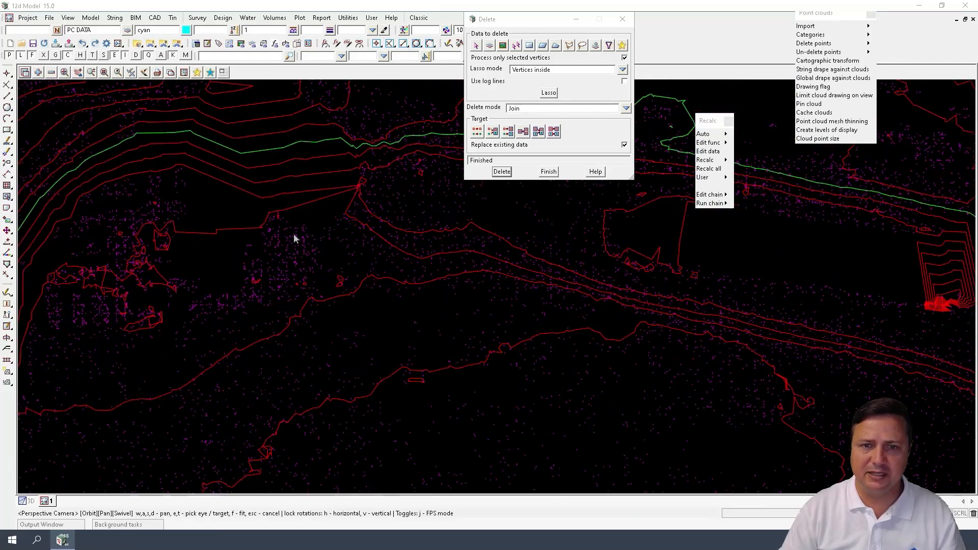
scroll(314, 235, "down", 3)
scroll(326, 236, "down", 2)
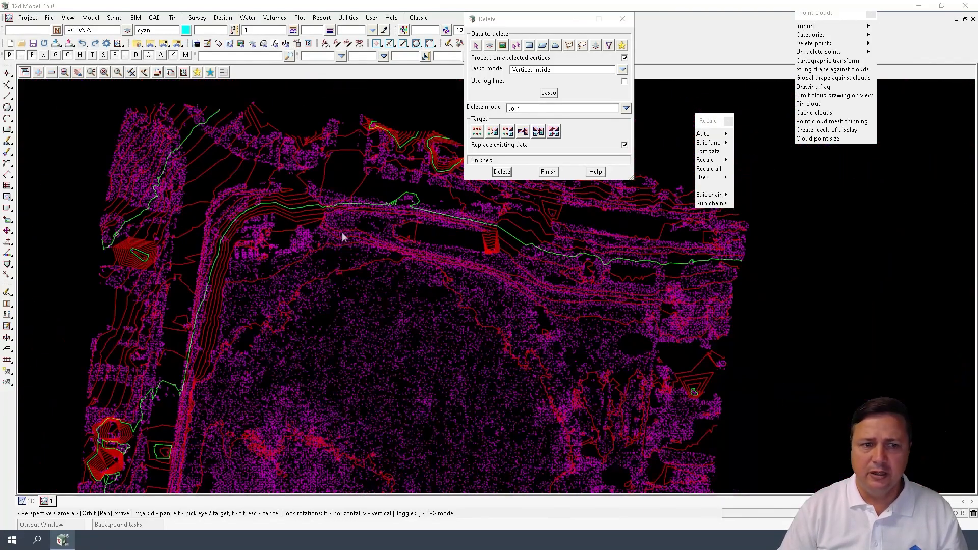
scroll(128, 251, "up", 5)
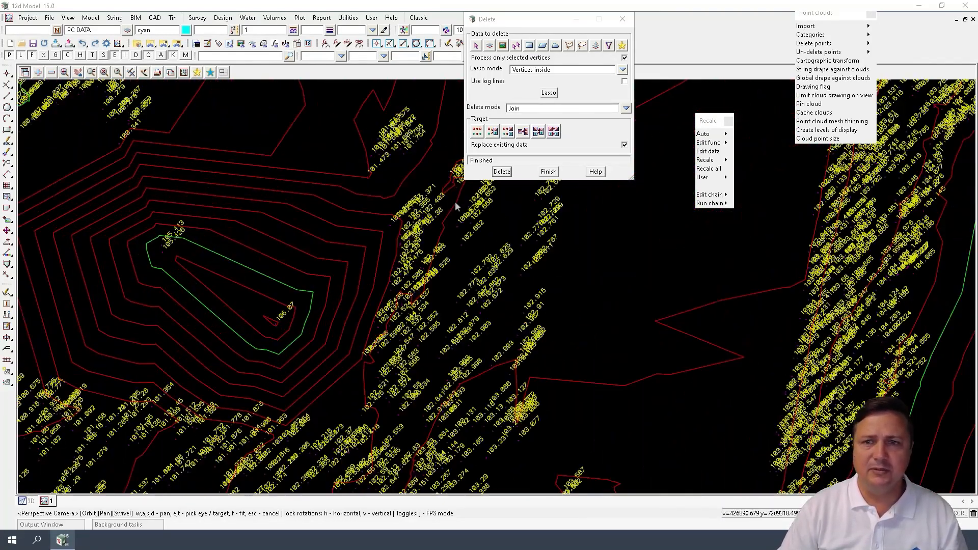
left_click(548, 92)
left_click(228, 215)
mouse_move(218, 326)
left_mouse_down()
mouse_move(329, 308)
mouse_move(275, 240)
left_mouse_up()
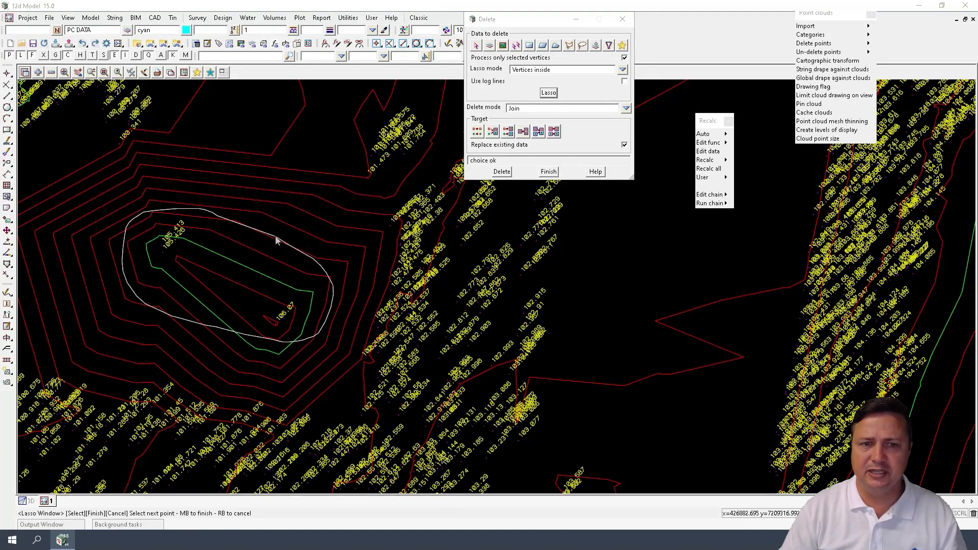
middle_click(276, 239)
left_click(501, 172)
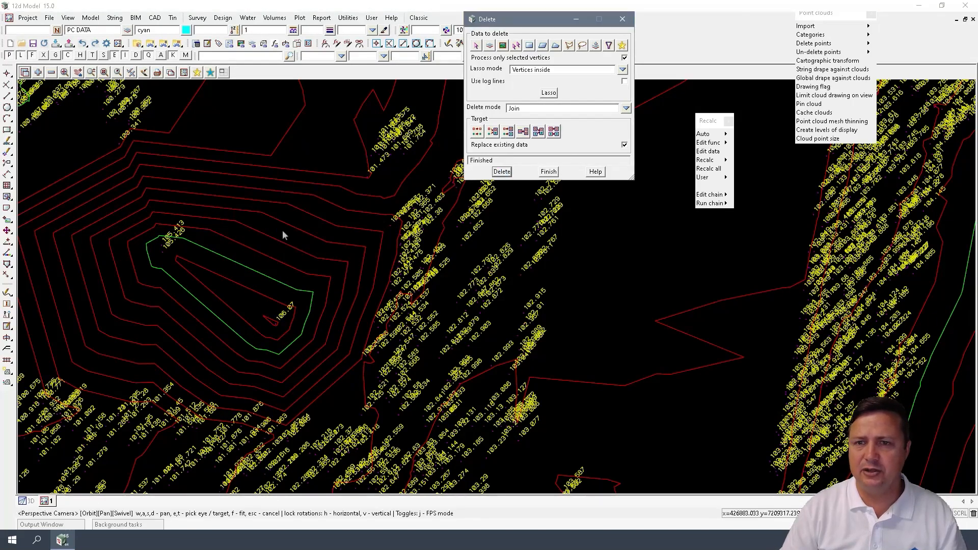
Retriangulate the tin to refresh the contours around the deleted elongated mound
scroll(282, 231, "down", 1)
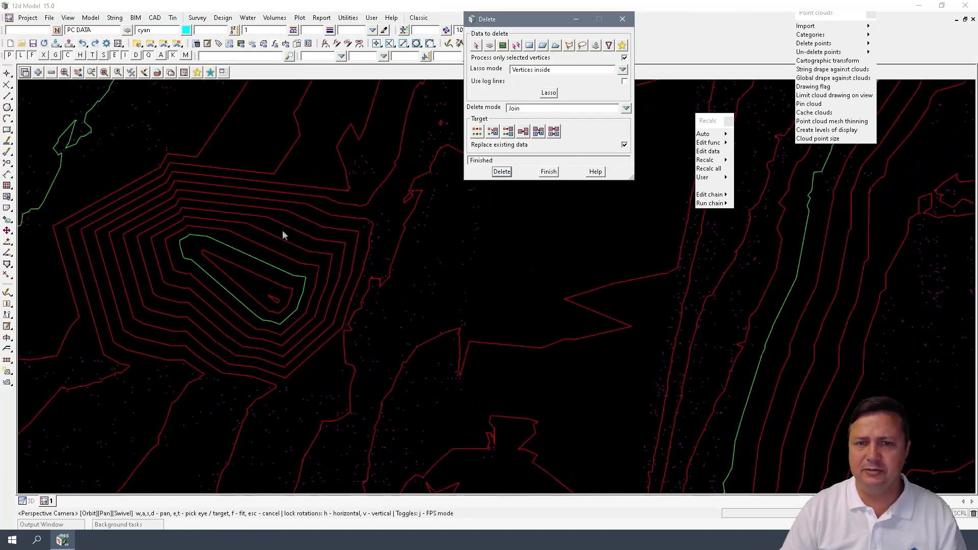
left_click(725, 160)
double_click(752, 188)
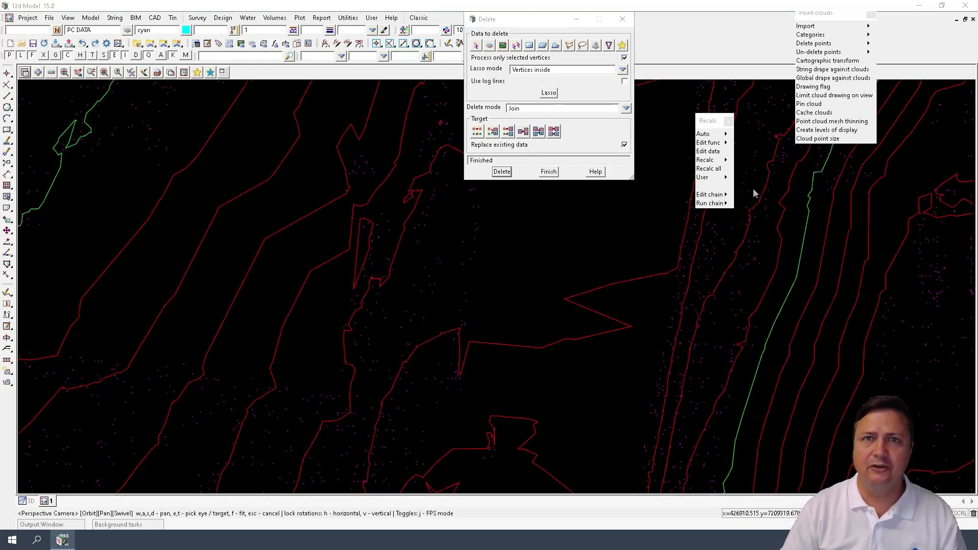